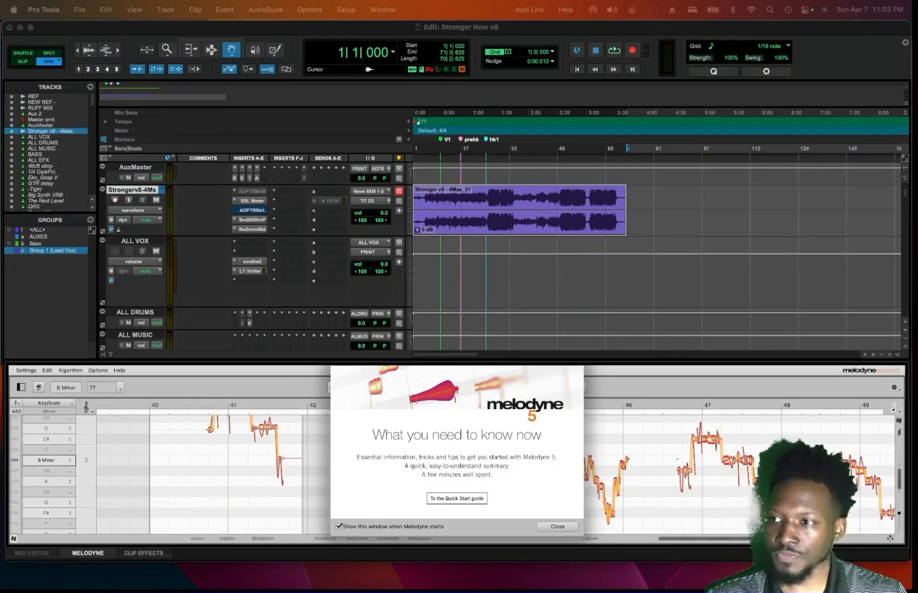
# Step: Dismiss the Melodyne welcome window and hide the Melodyne editor to look over the session's aux and effect tracks
pyautogui.click(558, 527)
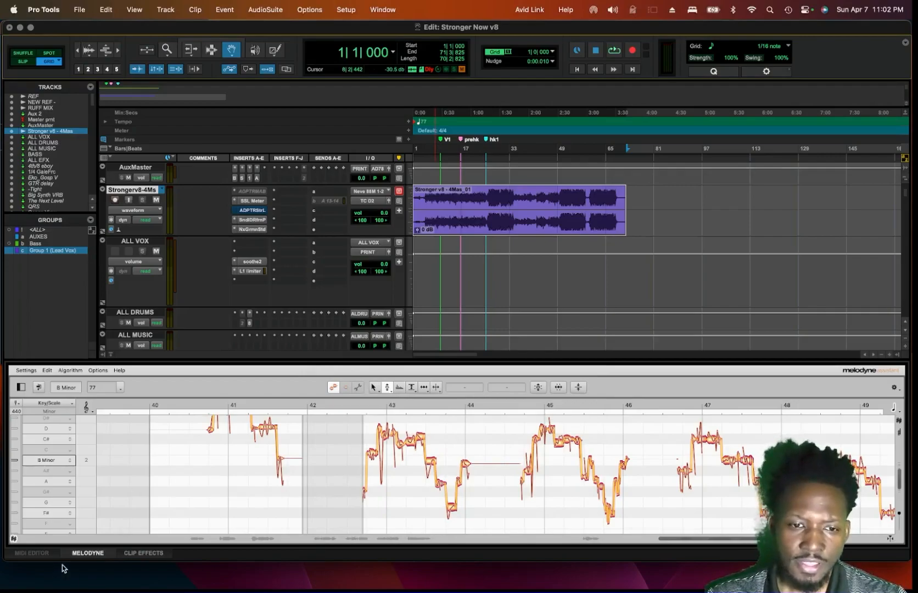
pyautogui.click(79, 556)
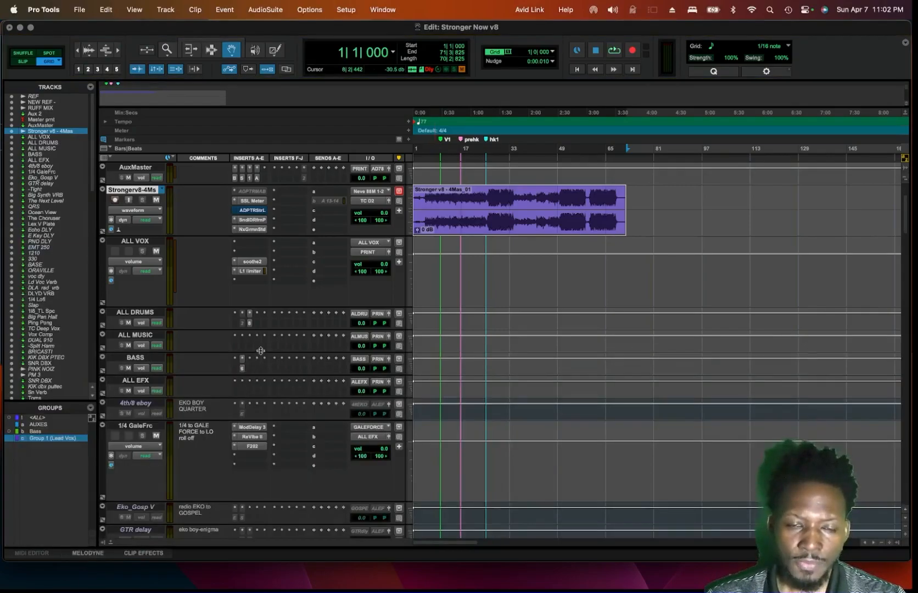
pyautogui.scroll(5, 261, 352)
pyautogui.scroll(-12, 312, 263)
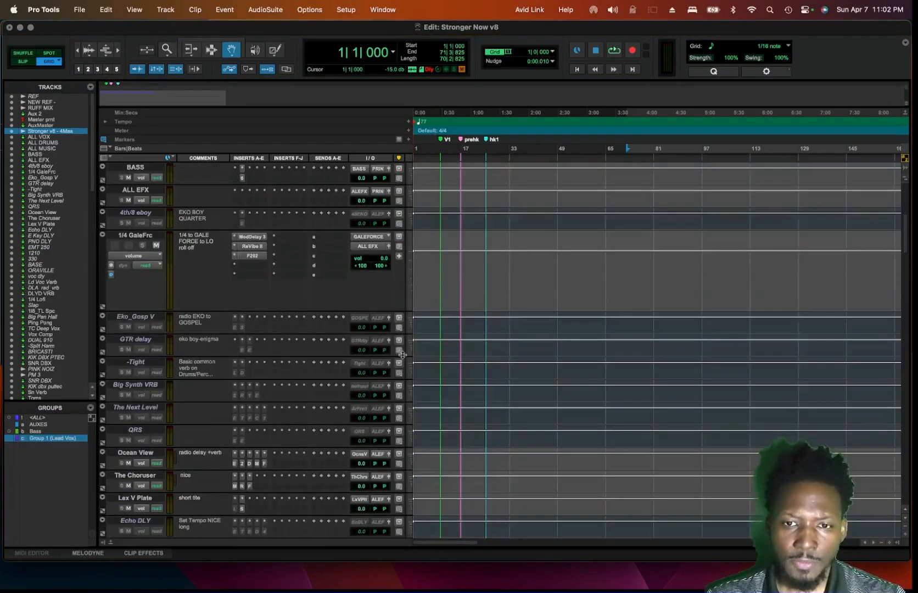
pyautogui.scroll(-8, 387, 408)
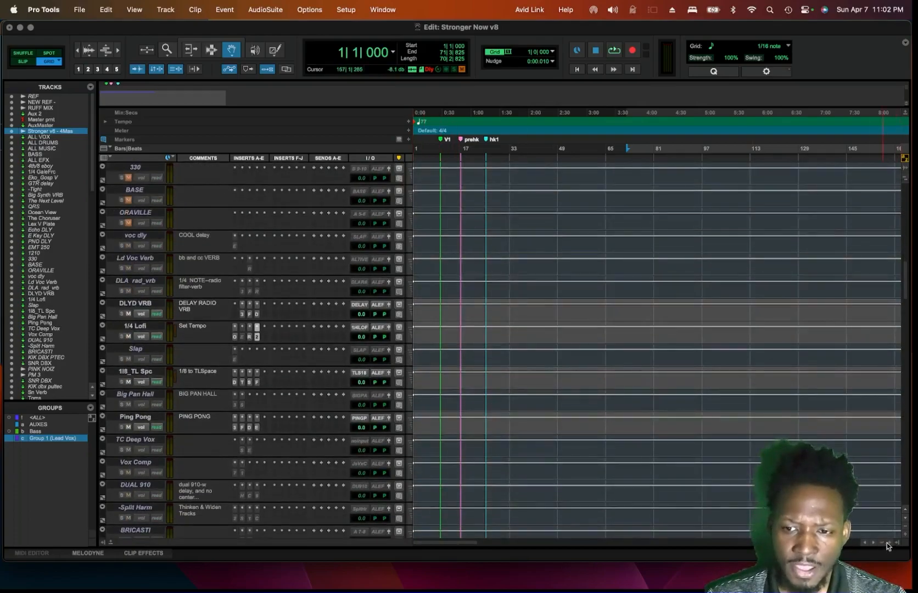
# Step: Show the clips list, look through the session's clips, and hide the list again
pyautogui.click(898, 544)
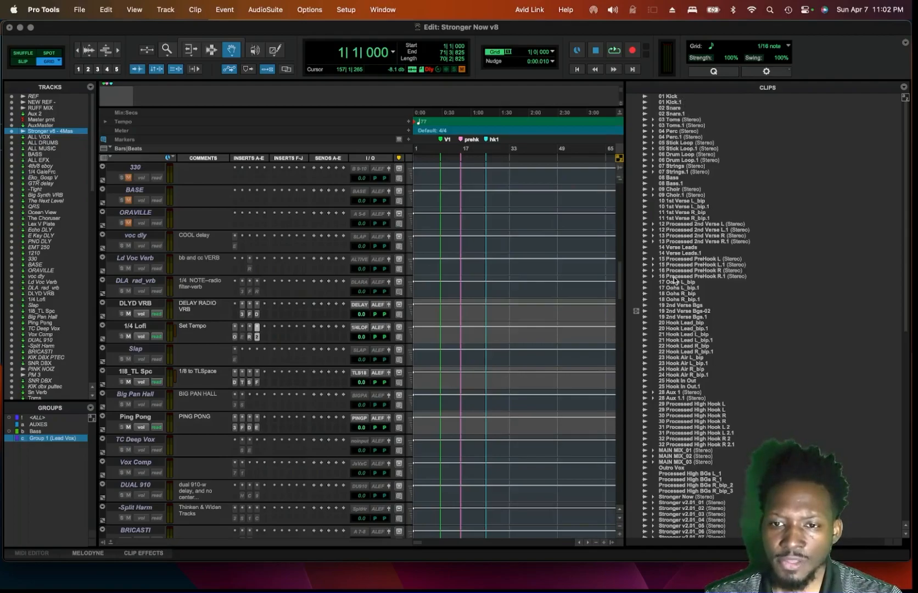
pyautogui.scroll(-1, 686, 474)
pyautogui.scroll(-6, 686, 474)
pyautogui.scroll(7, 686, 324)
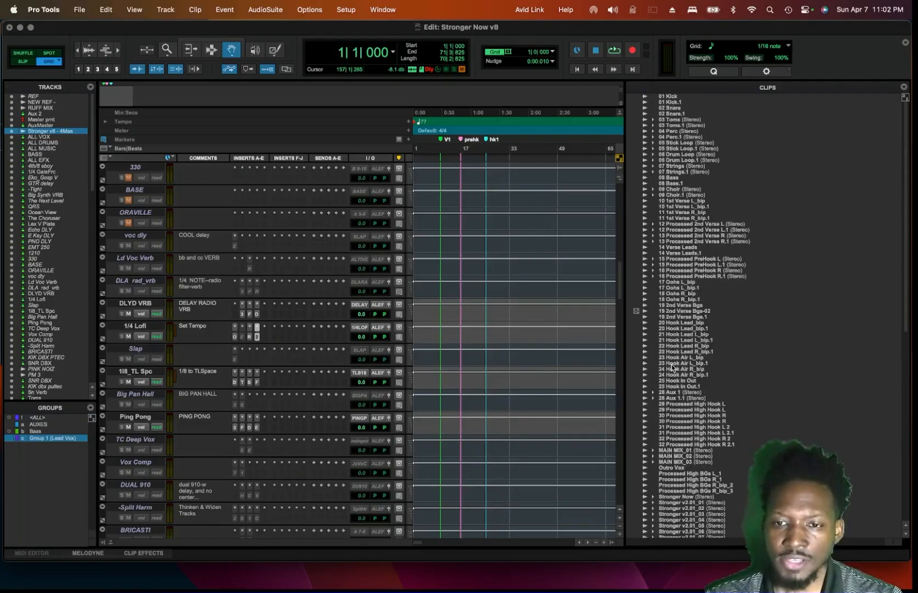
pyautogui.click(613, 544)
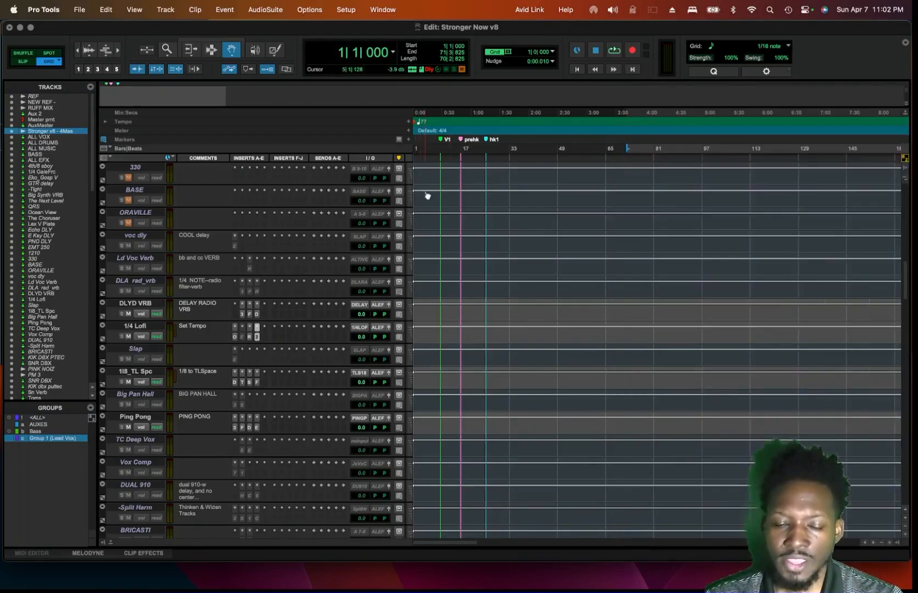
# Step: Bring up the Import Audio dialog and dismiss it without importing a file
pyautogui.press('super+shift+i')
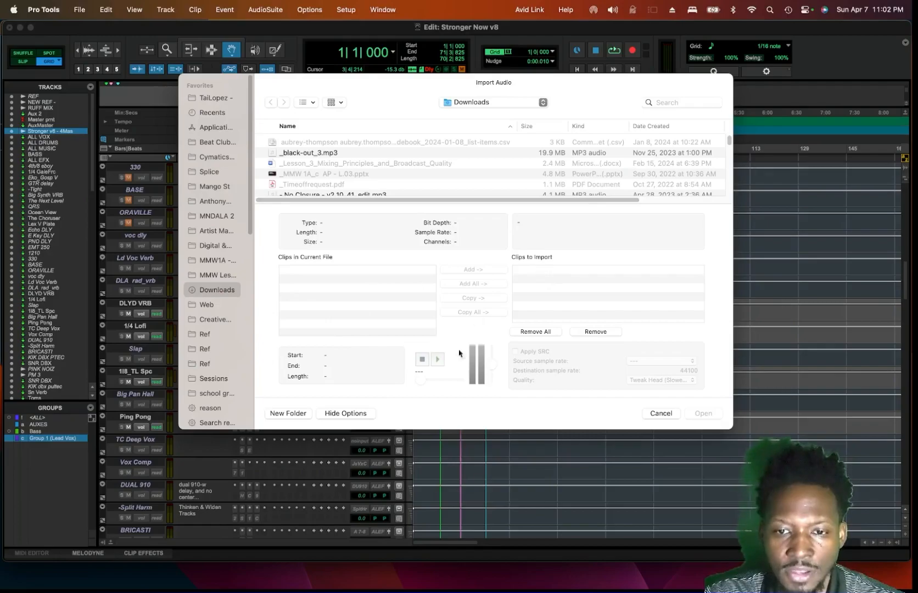
pyautogui.click(664, 414)
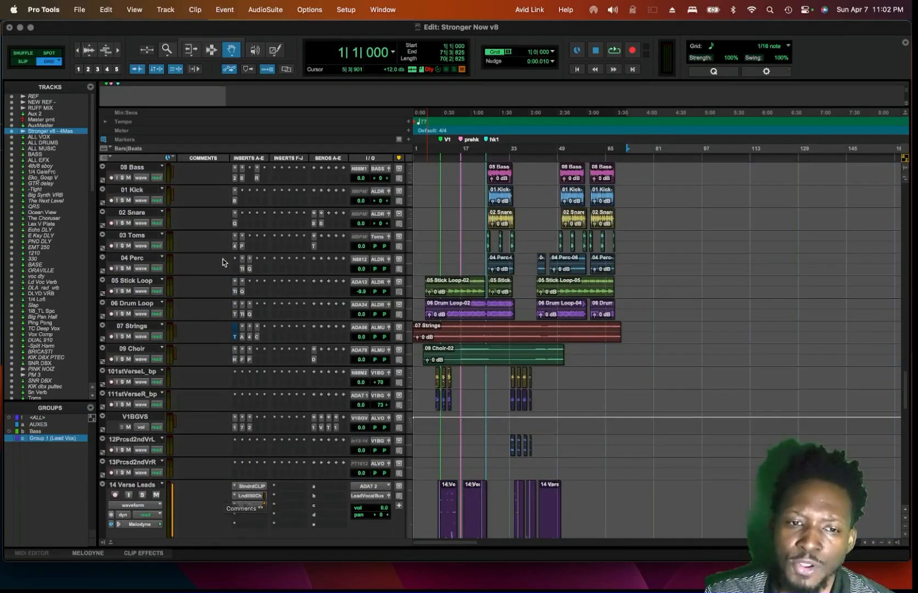
# Step: Increase the height of the 08 Bass track to show its insert names and full I/O settings
pyautogui.scroll(5, 222, 316)
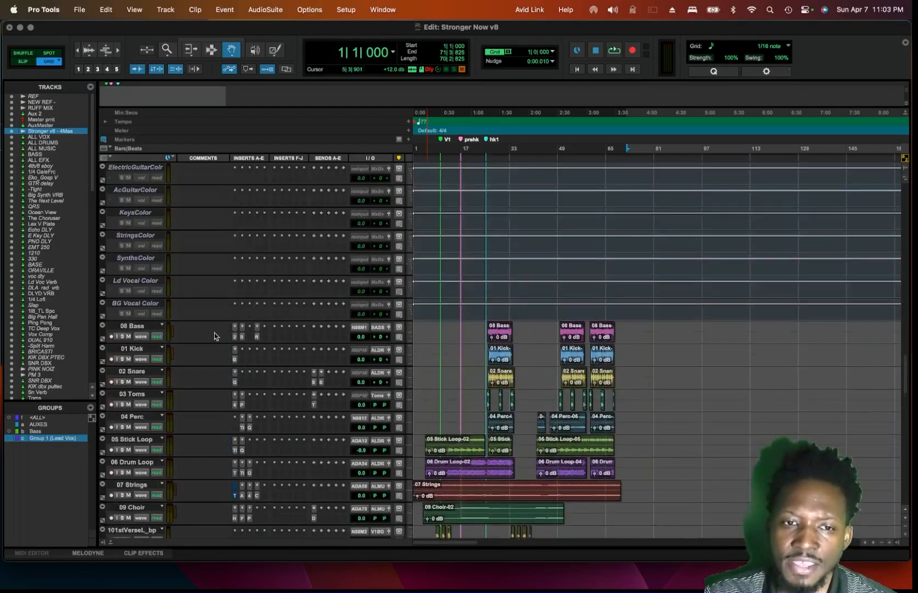
pyautogui.scroll(-5, 222, 335)
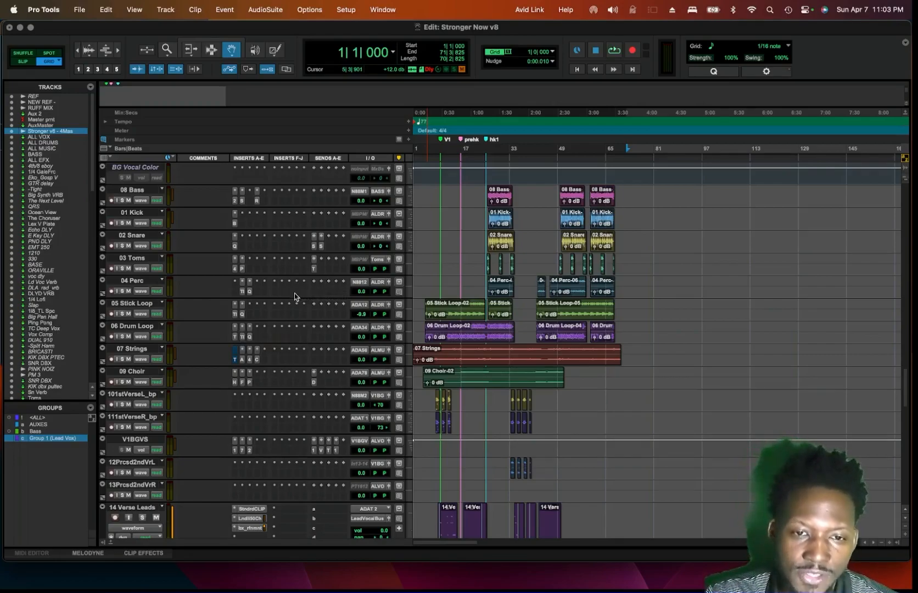
pyautogui.scroll(2, 294, 296)
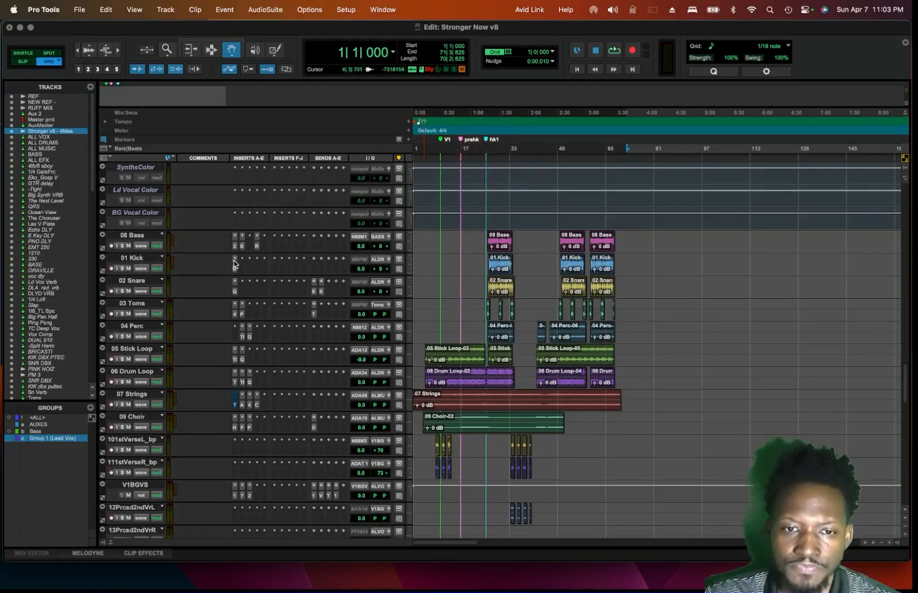
pyautogui.moveTo(231, 253); pyautogui.dragTo(219, 310)
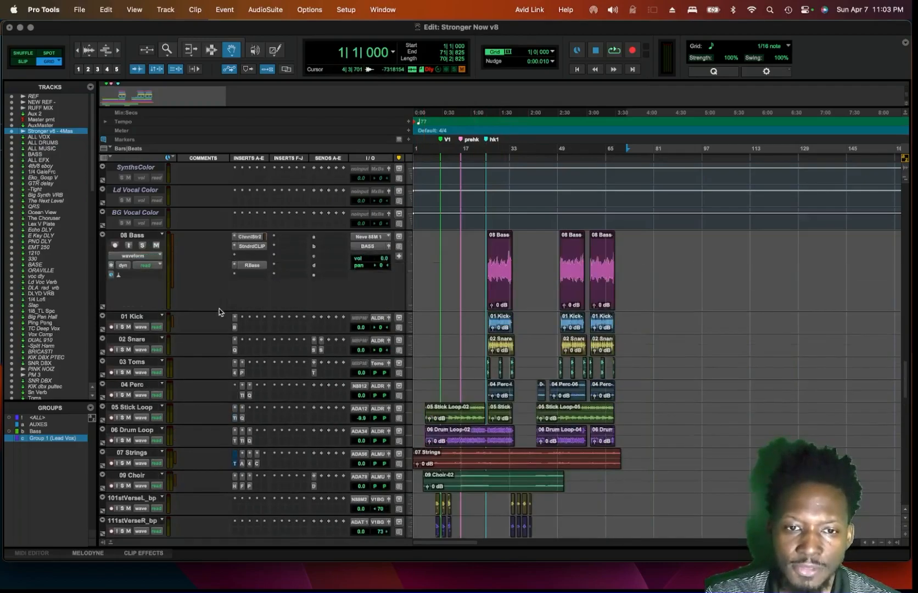
# Step: Enlarge the 25 Hook In Out track, inspect the settings of its Trim plug-in, and close the plug-in
pyautogui.scroll(-10, 221, 307)
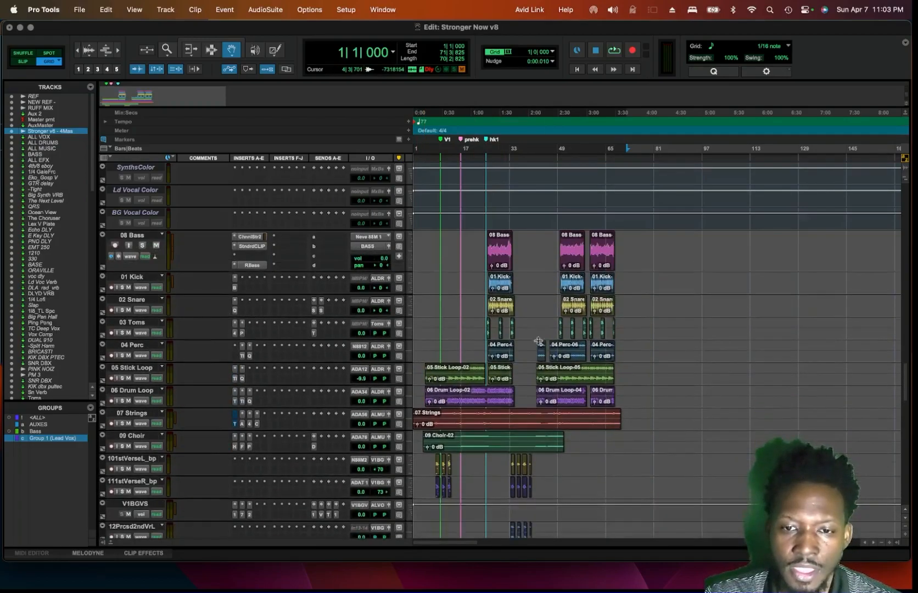
pyautogui.scroll(-6, 474, 317)
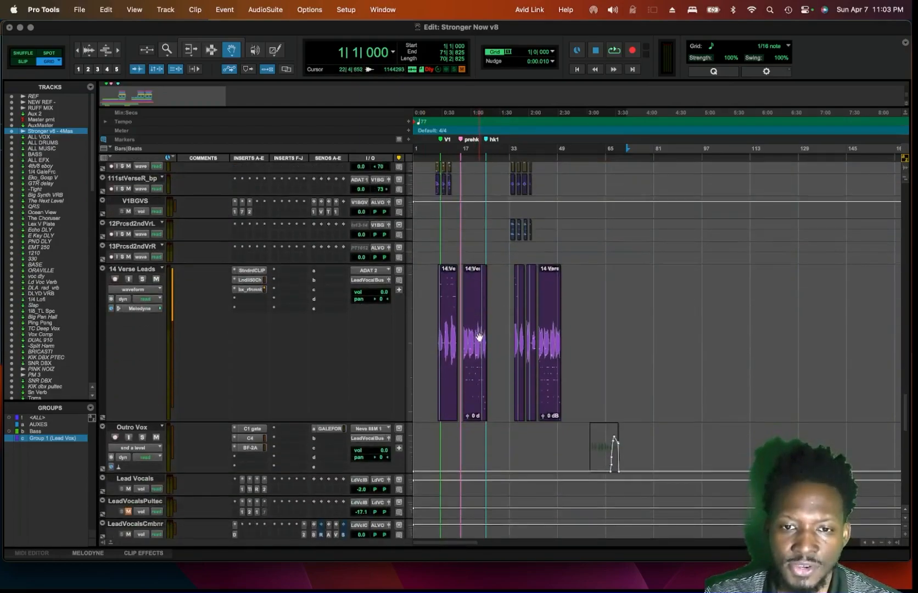
pyautogui.scroll(-3, 476, 371)
pyautogui.scroll(-20, 476, 371)
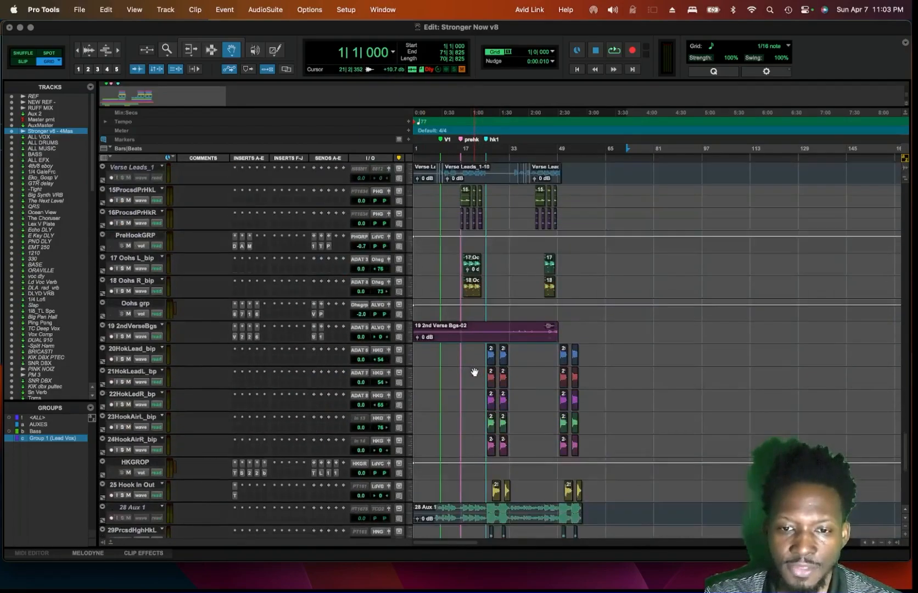
pyautogui.scroll(-10, 479, 373)
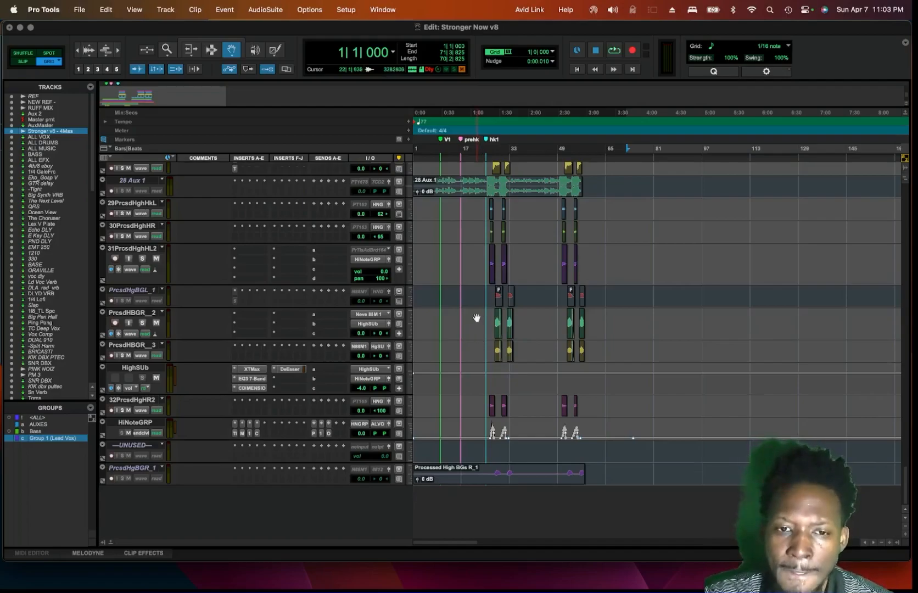
pyautogui.scroll(6, 476, 318)
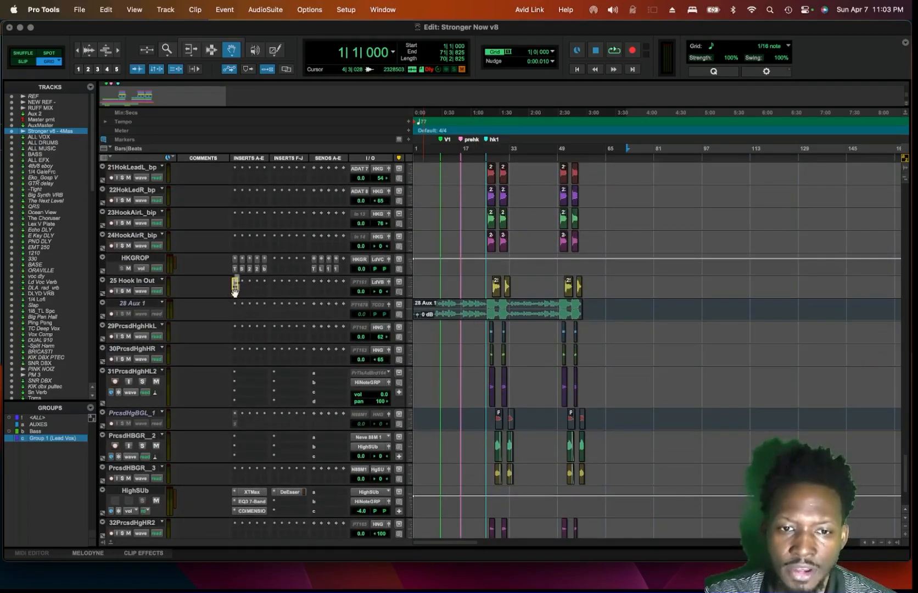
pyautogui.moveTo(245, 299); pyautogui.dragTo(237, 335)
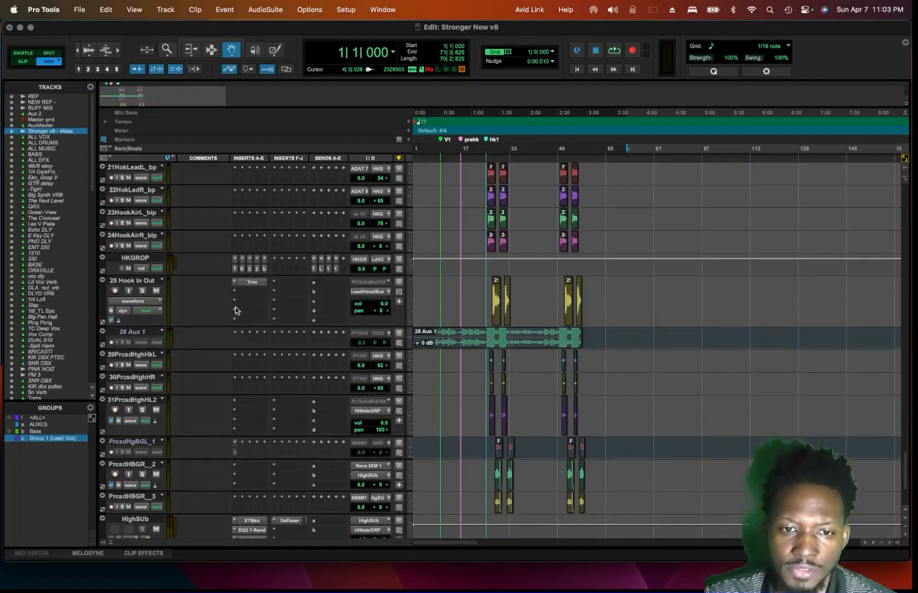
pyautogui.click(251, 283)
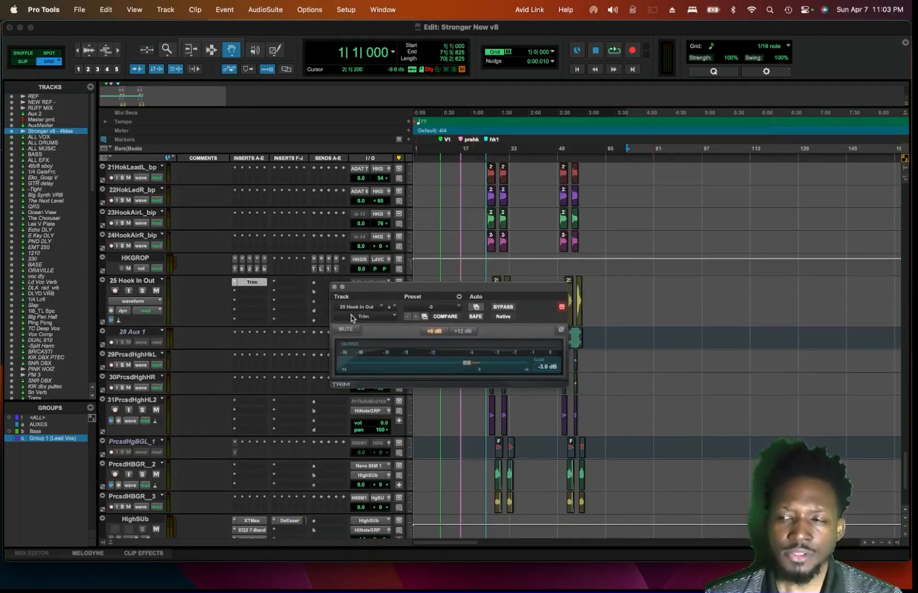
pyautogui.click(335, 286)
# Step: Select the 14 Verse Leads clip just after the prehk marker and show it in the Melodyne editor
pyautogui.scroll(4, 337, 285)
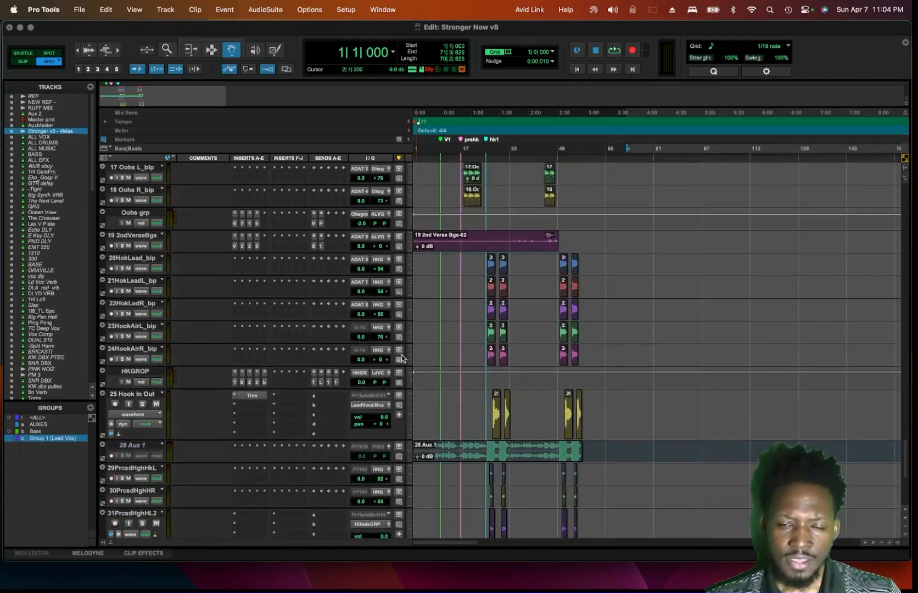
pyautogui.scroll(-6, 424, 386)
pyautogui.scroll(-5, 439, 407)
pyautogui.scroll(5, 450, 424)
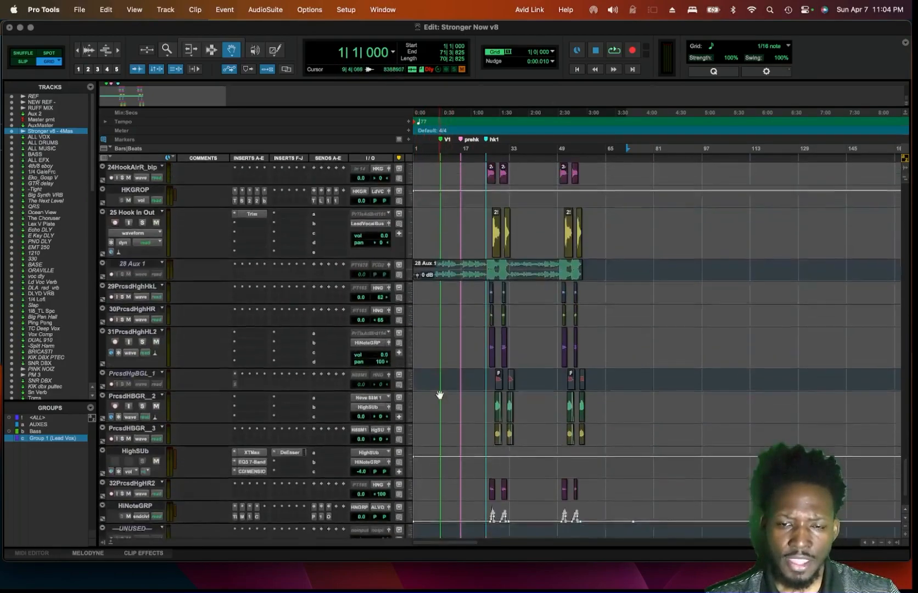
pyautogui.scroll(10, 473, 299)
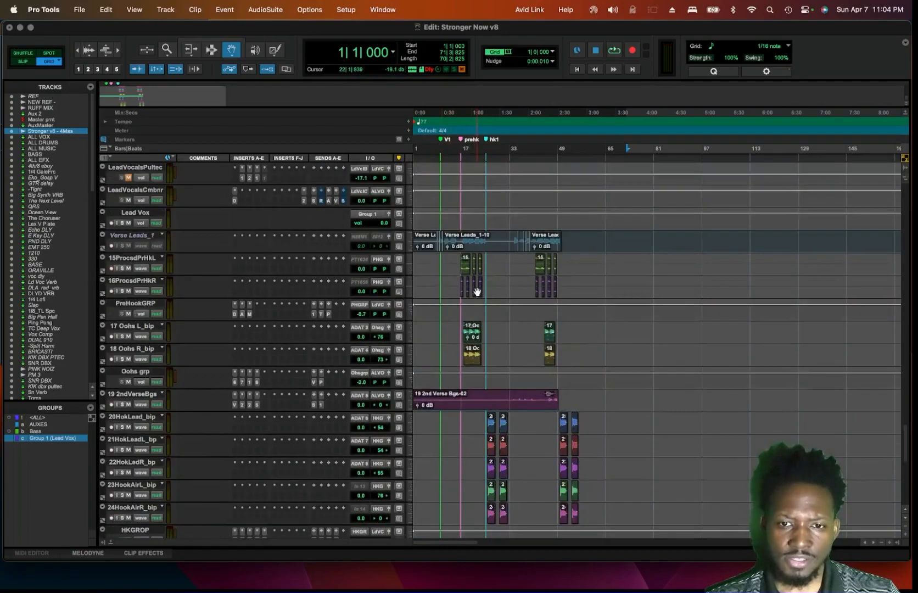
pyautogui.scroll(-3, 477, 292)
pyautogui.scroll(4, 459, 240)
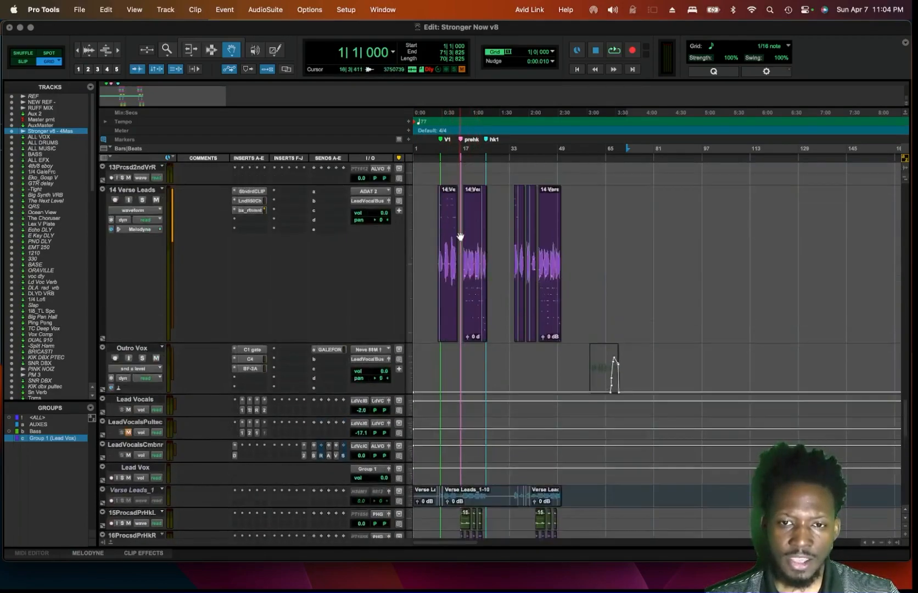
pyautogui.click(467, 261)
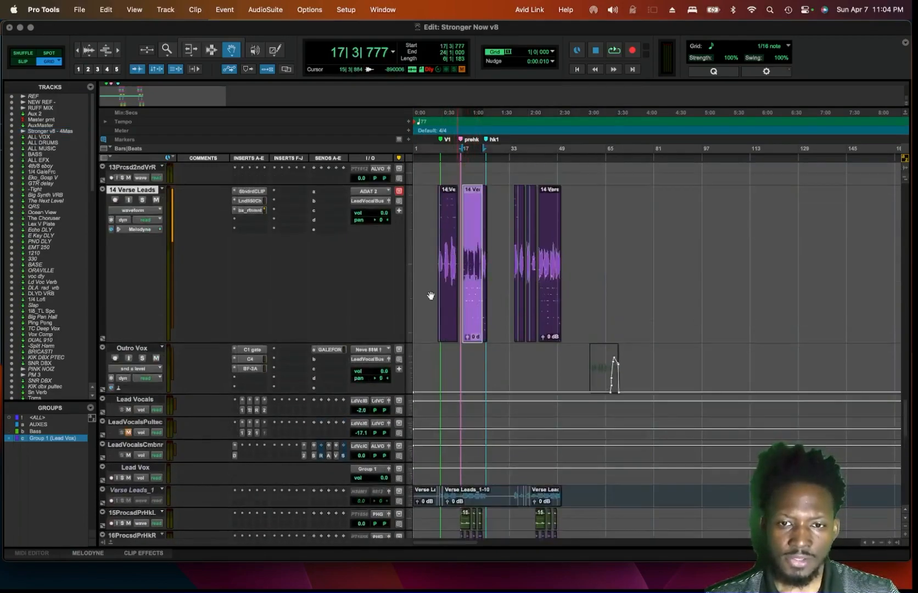
pyautogui.click(137, 230)
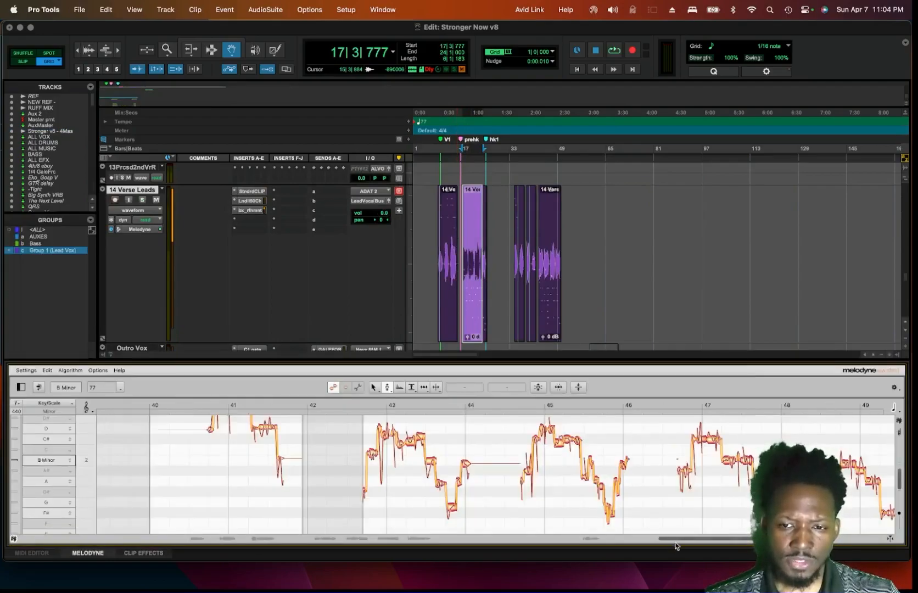
# Step: Examine the selected vocal clip's pitch notes around bars 18 to 24 in Melodyne and hide the editor
pyautogui.moveTo(685, 538); pyautogui.dragTo(284, 560)
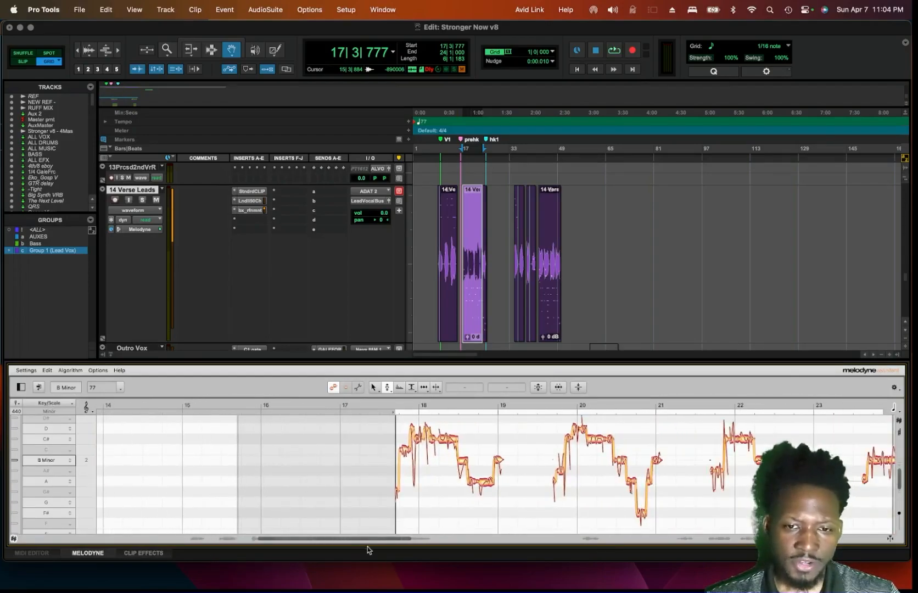
pyautogui.moveTo(368, 542); pyautogui.dragTo(423, 544)
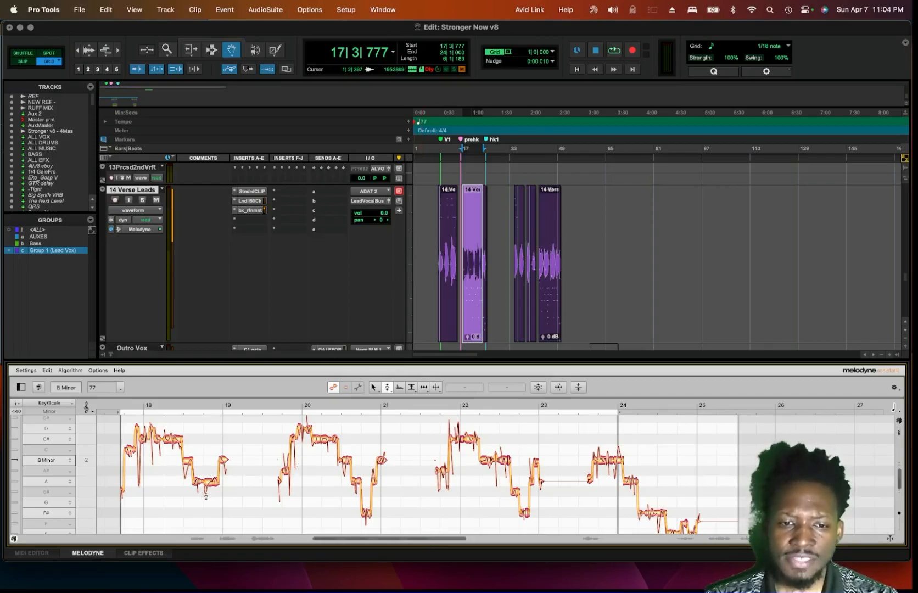
pyautogui.click(98, 553)
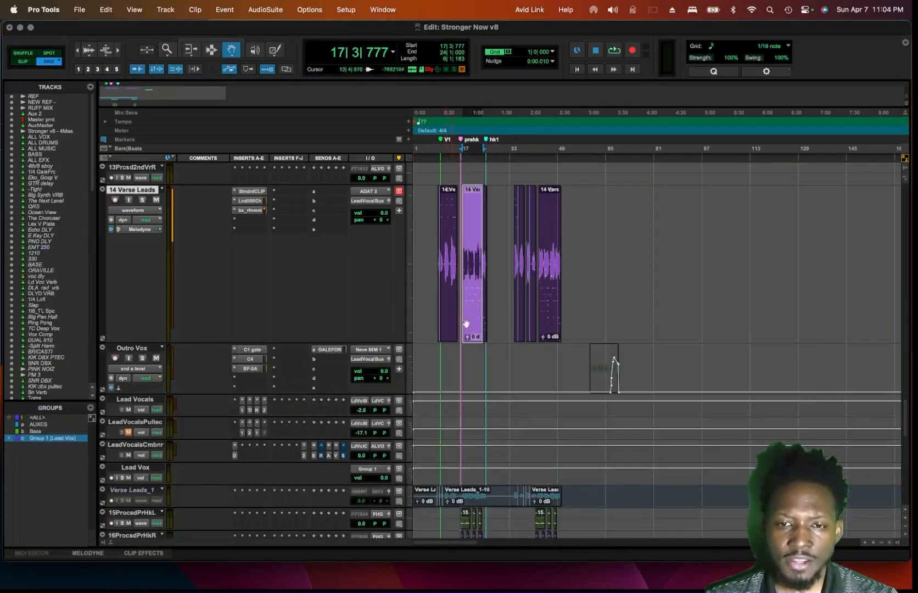
# Step: Select the last clip on the 14 Verse Leads track and magnify the timeline around it
pyautogui.click(544, 277)
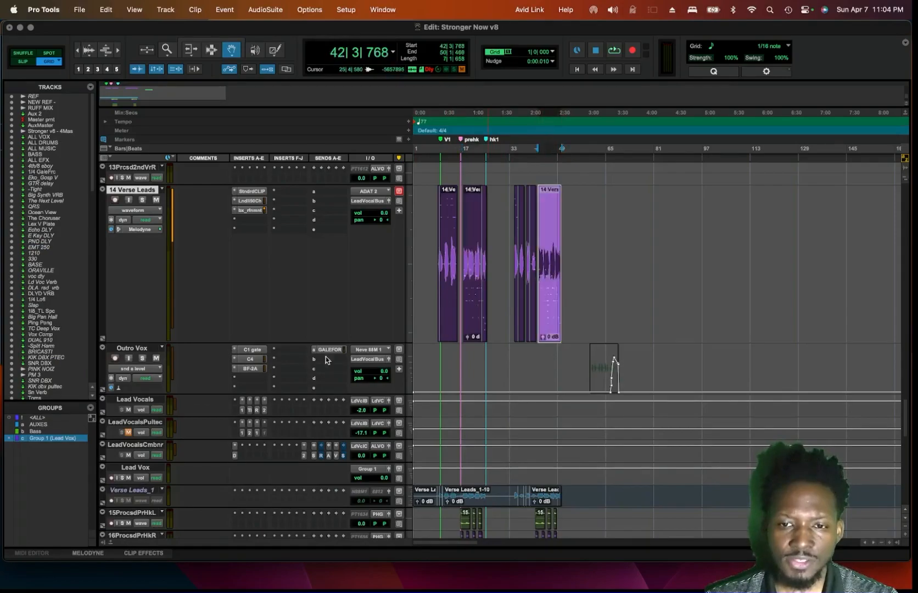
pyautogui.scroll(-10, 418, 321)
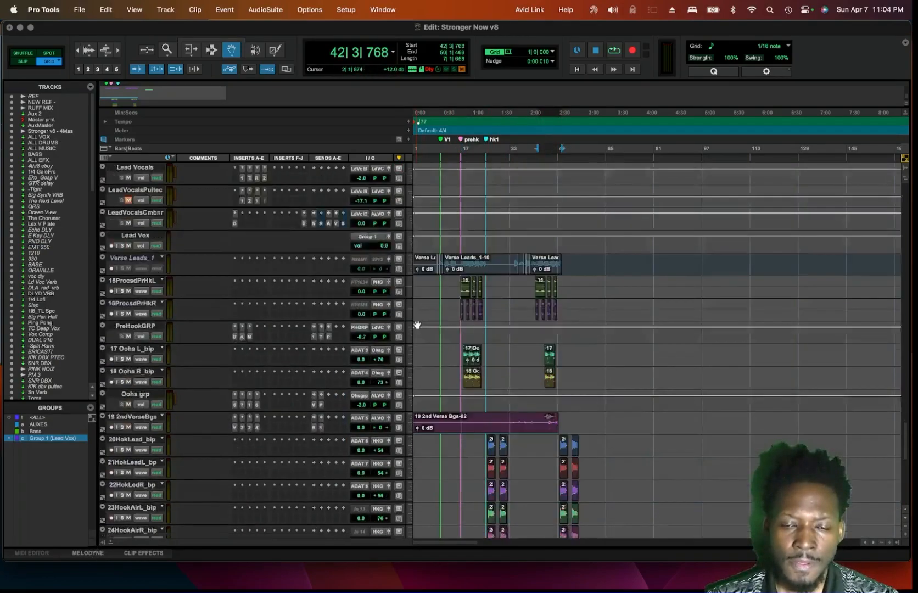
pyautogui.scroll(9, 421, 317)
pyautogui.scroll(-10, 421, 317)
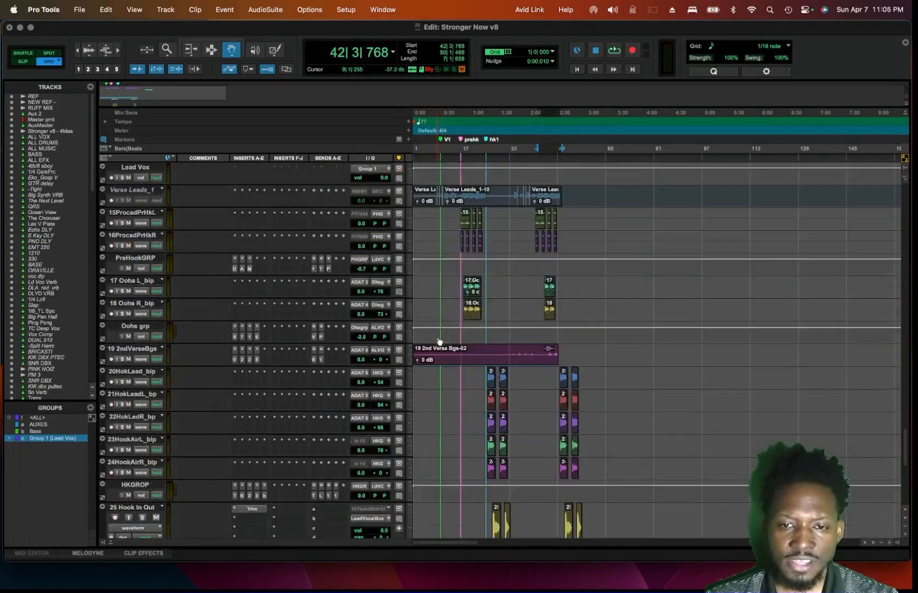
pyautogui.scroll(3, 453, 318)
pyautogui.scroll(8, 452, 297)
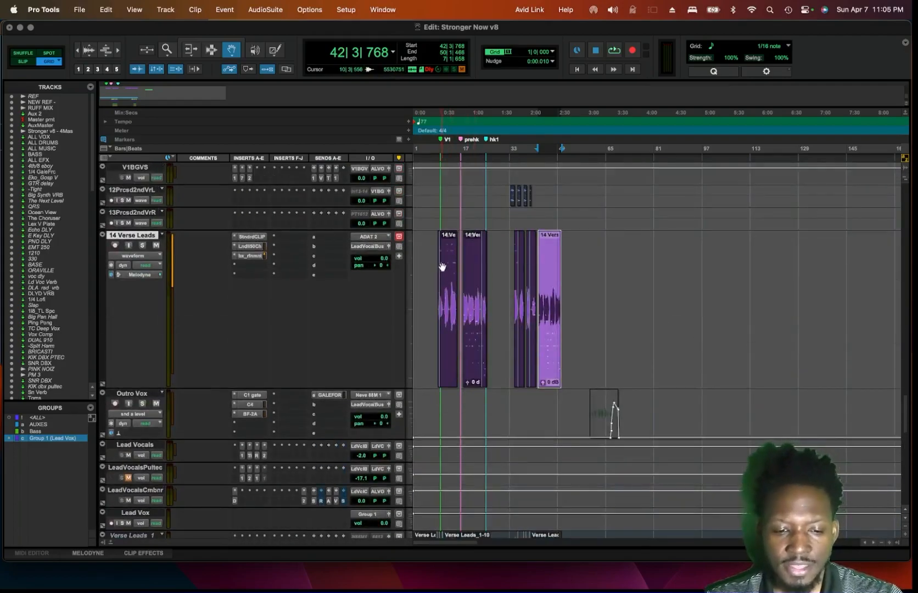
pyautogui.press('super+bracketright')
pyautogui.press('super+bracketright')
pyautogui.press('super+bracketright')
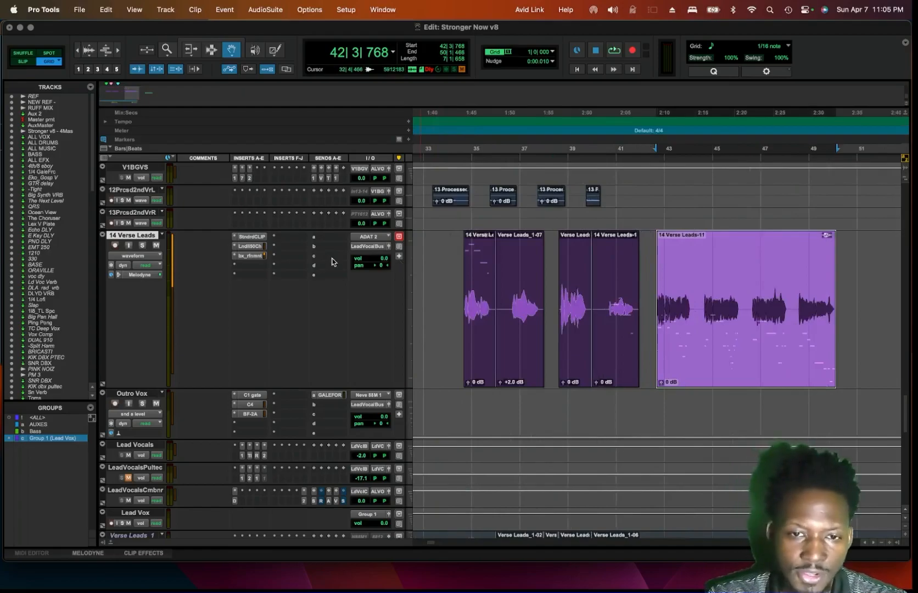
pyautogui.scroll(8, 329, 249)
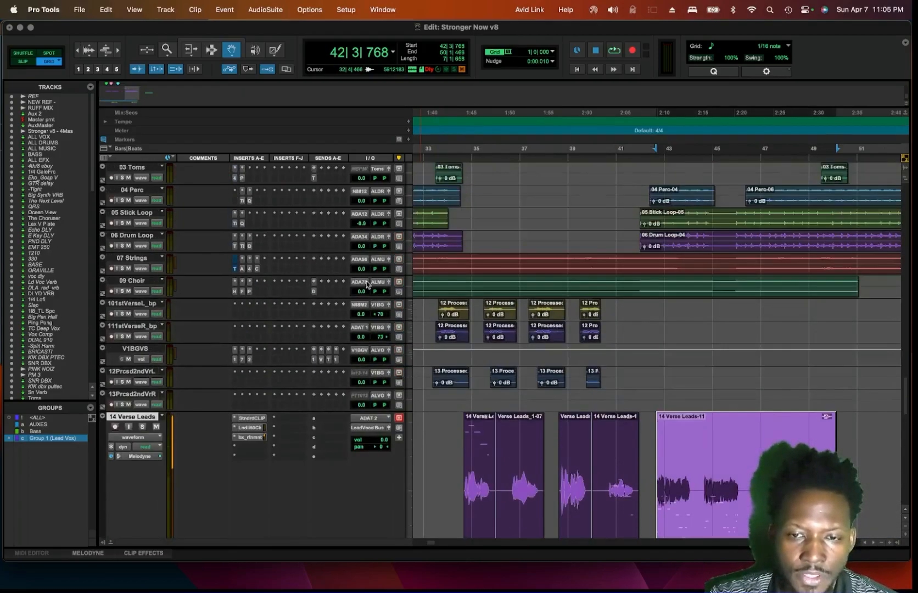
# Step: Enlarge the 01 Kick track and select the BG Vocal Color track
pyautogui.scroll(9, 322, 246)
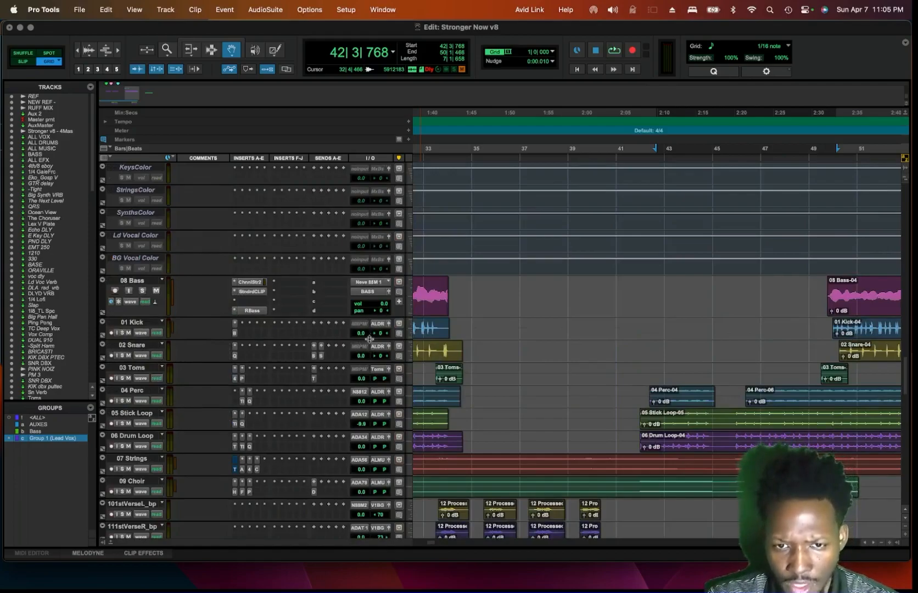
pyautogui.moveTo(367, 340); pyautogui.dragTo(364, 396)
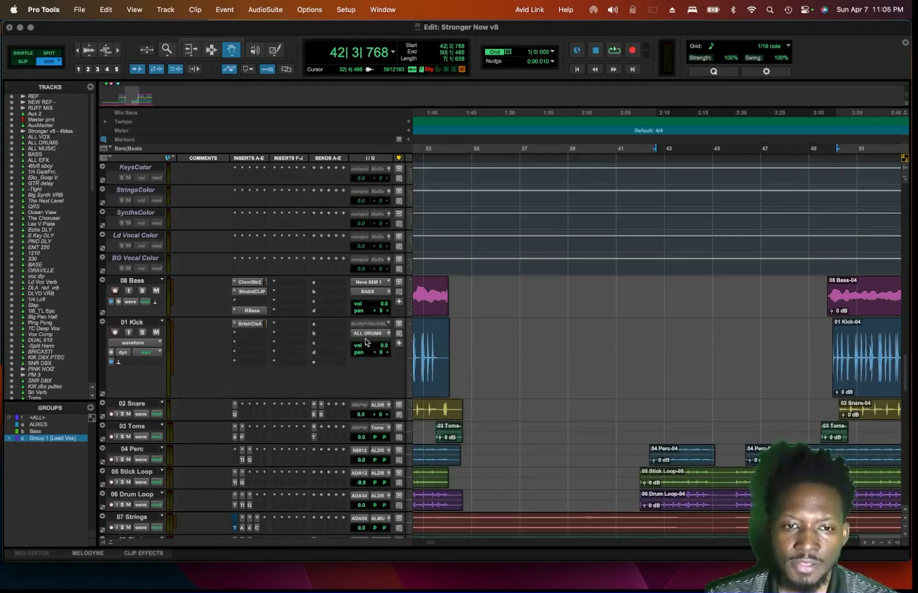
pyautogui.click(131, 261)
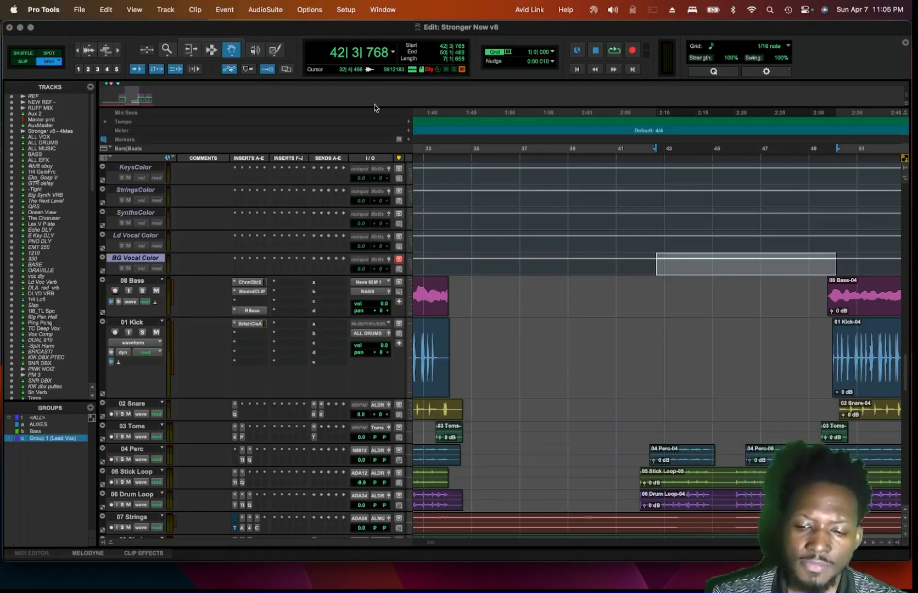
# Step: Show the Memory Locations list and recall the No fx view location
pyautogui.press('super+5')
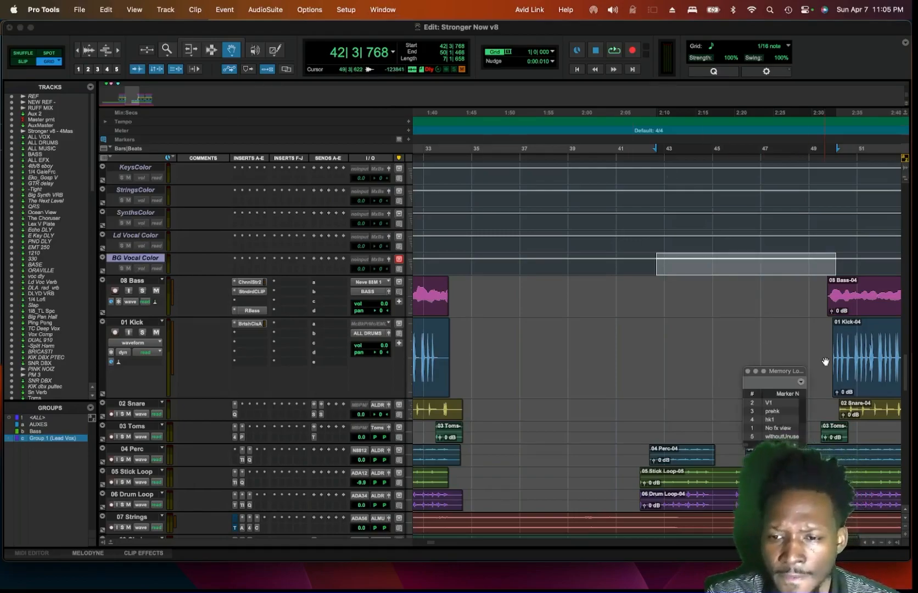
pyautogui.click(773, 429)
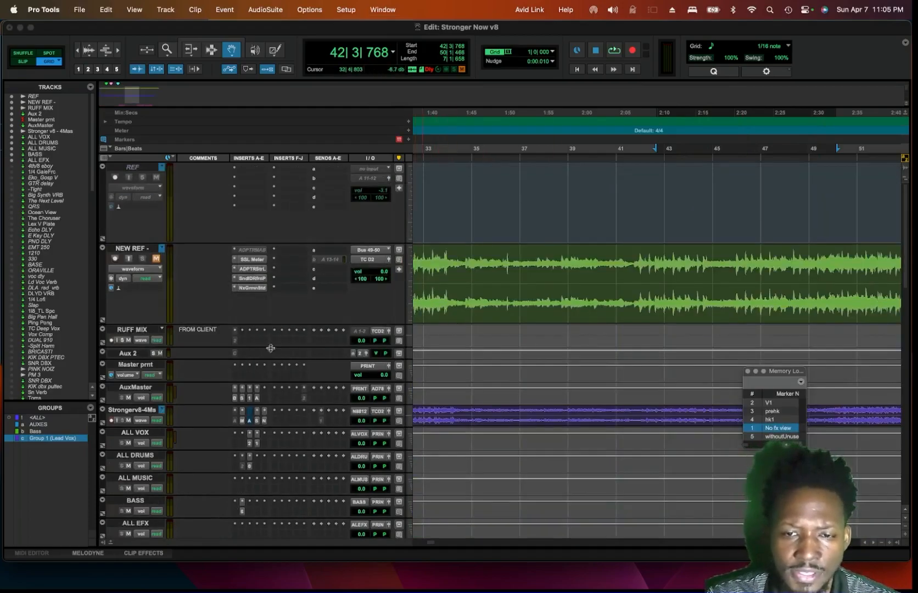
# Step: Look over the tracks in this view, from the reference and submix tracks down to the lead and hook vocals
pyautogui.scroll(-5, 269, 348)
pyautogui.scroll(5, 209, 256)
pyautogui.scroll(-3, 157, 313)
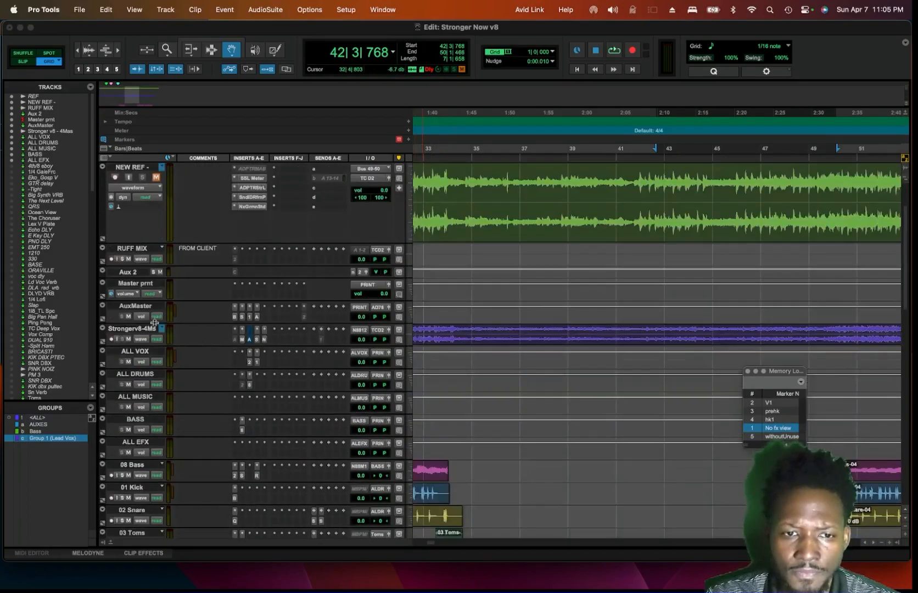
pyautogui.scroll(-4, 137, 360)
pyautogui.scroll(-1, 152, 367)
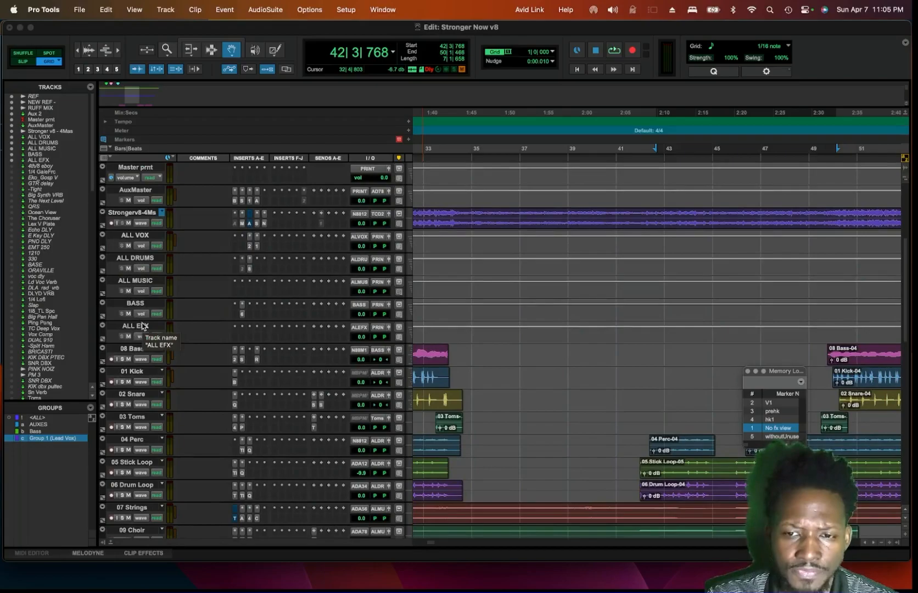
pyautogui.scroll(-20, 142, 326)
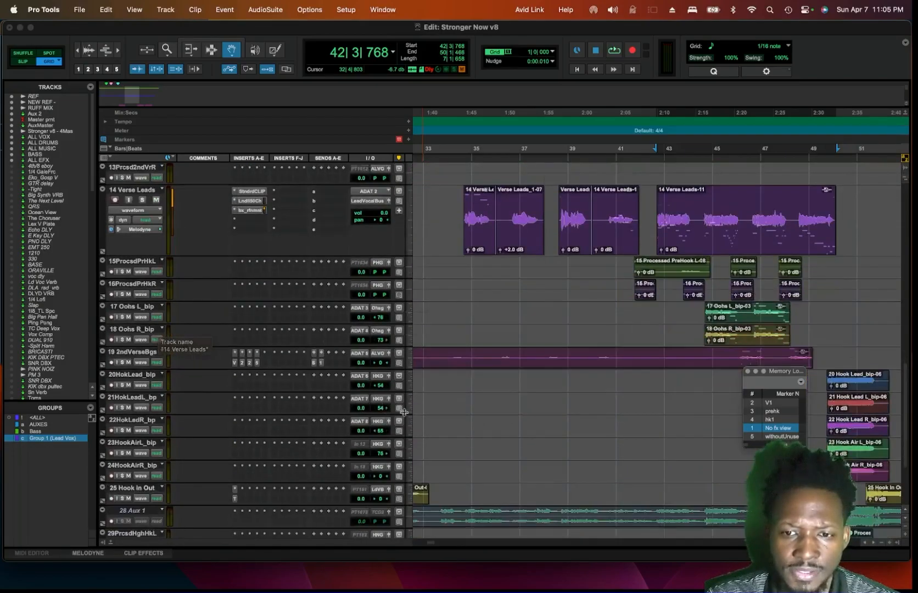
pyautogui.scroll(15, 472, 315)
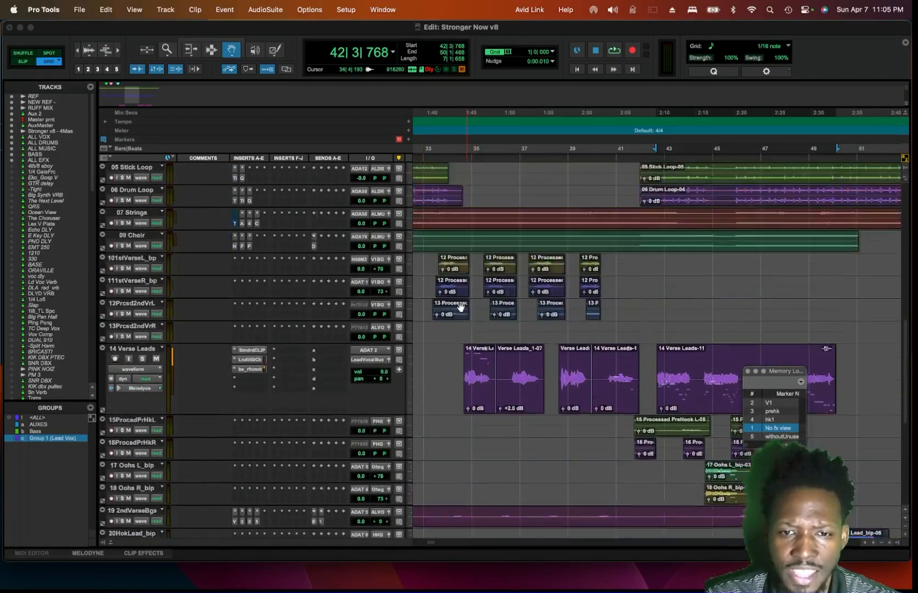
pyautogui.scroll(5, 461, 311)
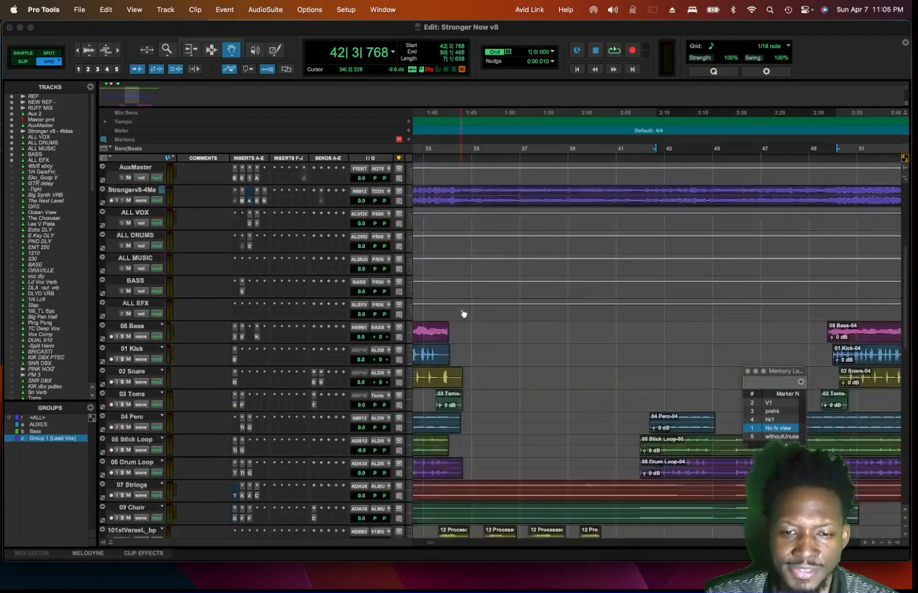
pyautogui.scroll(-8, 461, 310)
pyautogui.scroll(3, 455, 291)
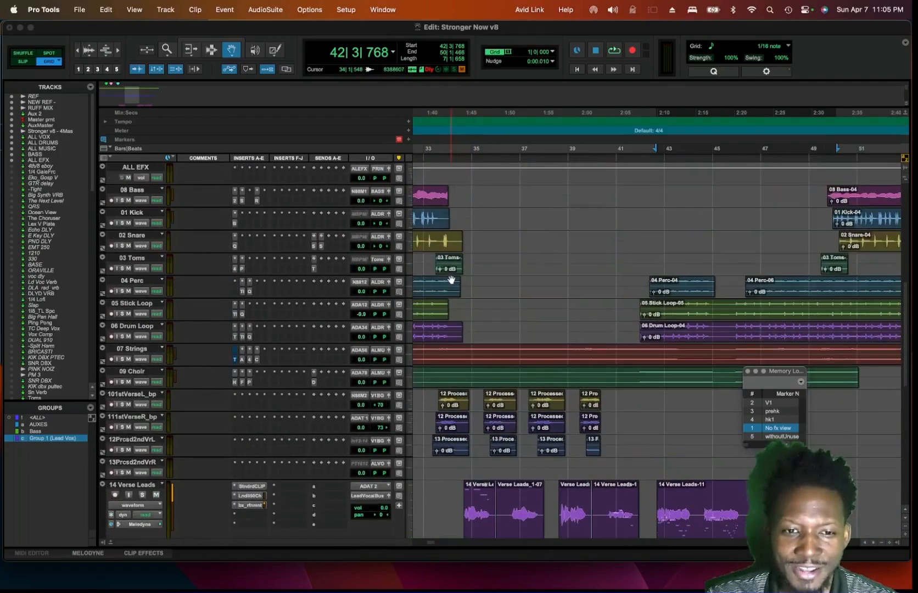
pyautogui.scroll(-2, 450, 280)
pyautogui.scroll(12, 453, 286)
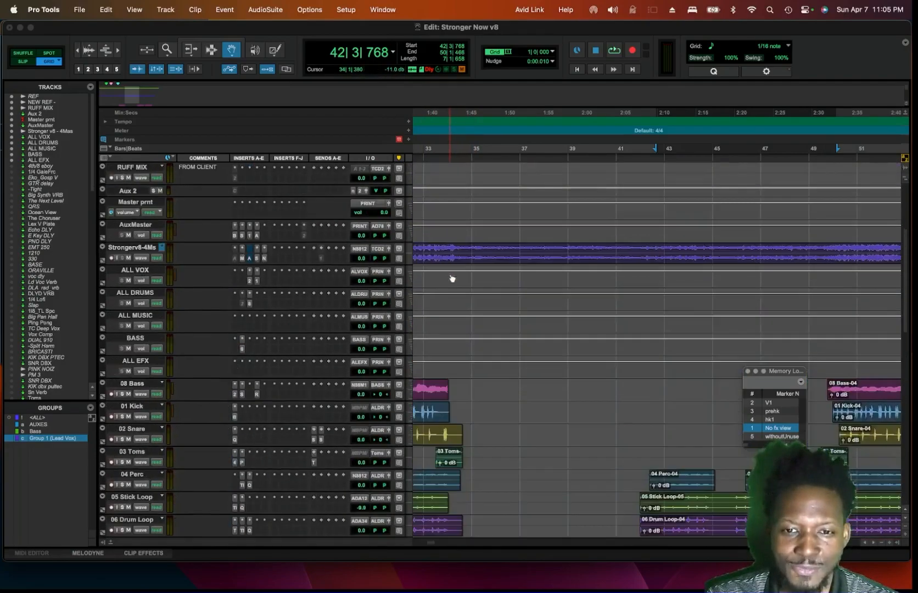
# Step: Examine the bass, drum and loop clips of the first hook around and after the hk1 marker
pyautogui.scroll(-5, 467, 319)
pyautogui.scroll(2, 475, 350)
pyautogui.scroll(-2, 476, 344)
pyautogui.hscroll(-10, 486, 314)
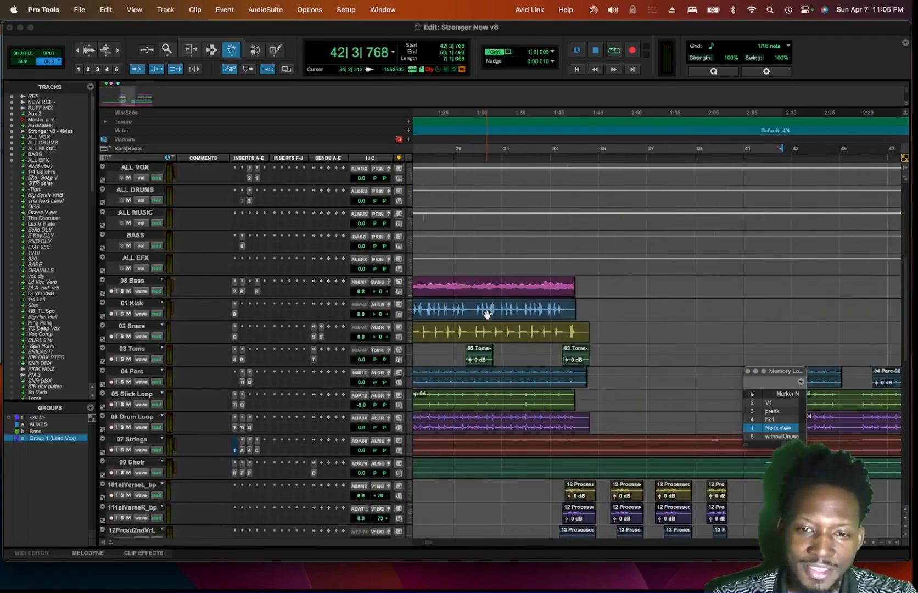
pyautogui.hscroll(3, 487, 315)
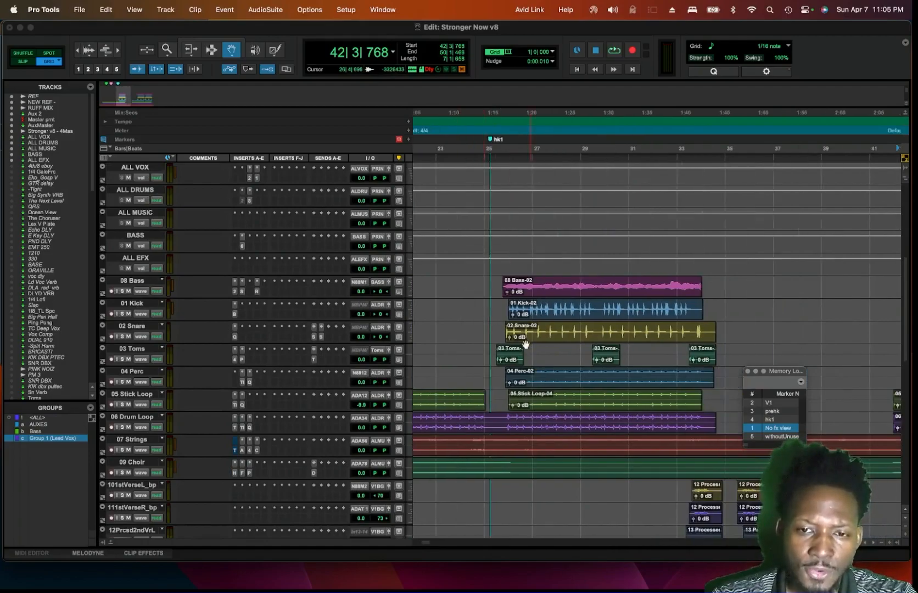
pyautogui.scroll(-3, 536, 351)
pyautogui.scroll(-4, 539, 358)
pyautogui.scroll(6, 544, 365)
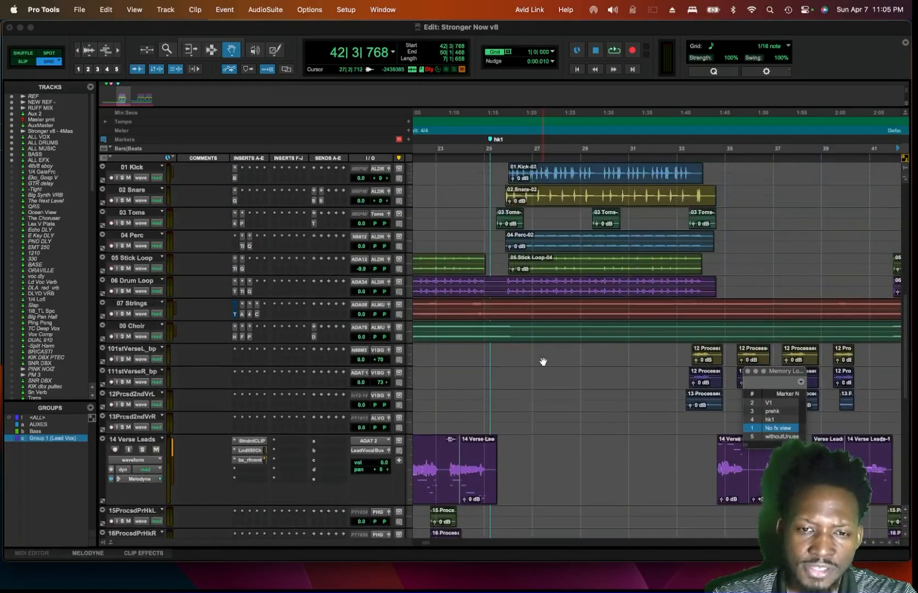
pyautogui.scroll(1, 540, 353)
pyautogui.hscroll(-2, 539, 345)
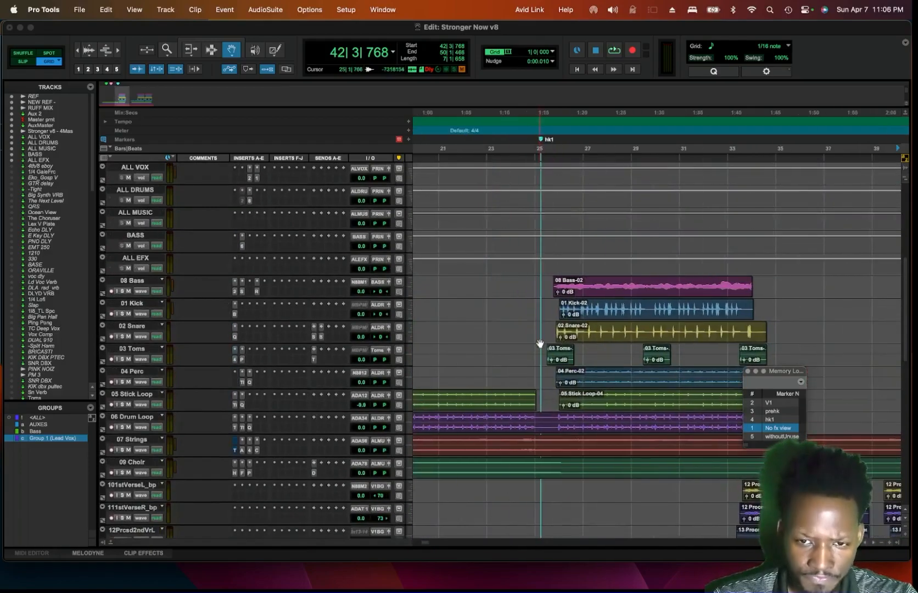
pyautogui.hscroll(4, 535, 335)
pyautogui.hscroll(-3, 530, 329)
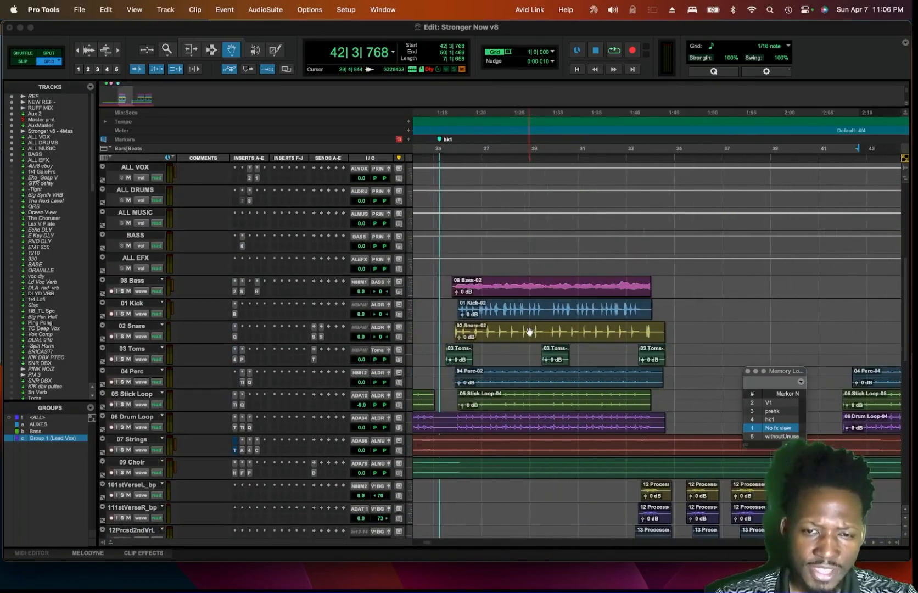
pyautogui.hscroll(3, 526, 334)
pyautogui.hscroll(1, 526, 336)
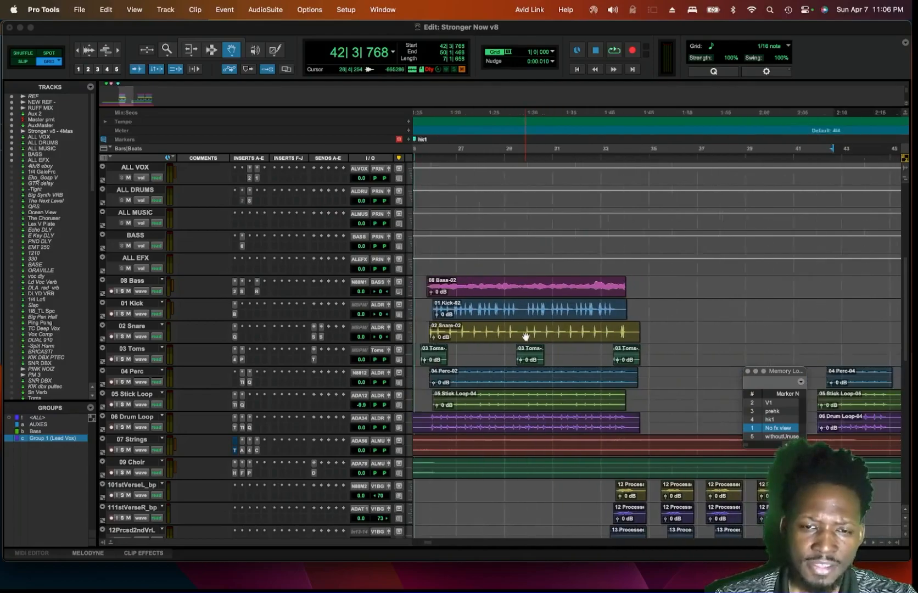
pyautogui.hscroll(-2, 525, 335)
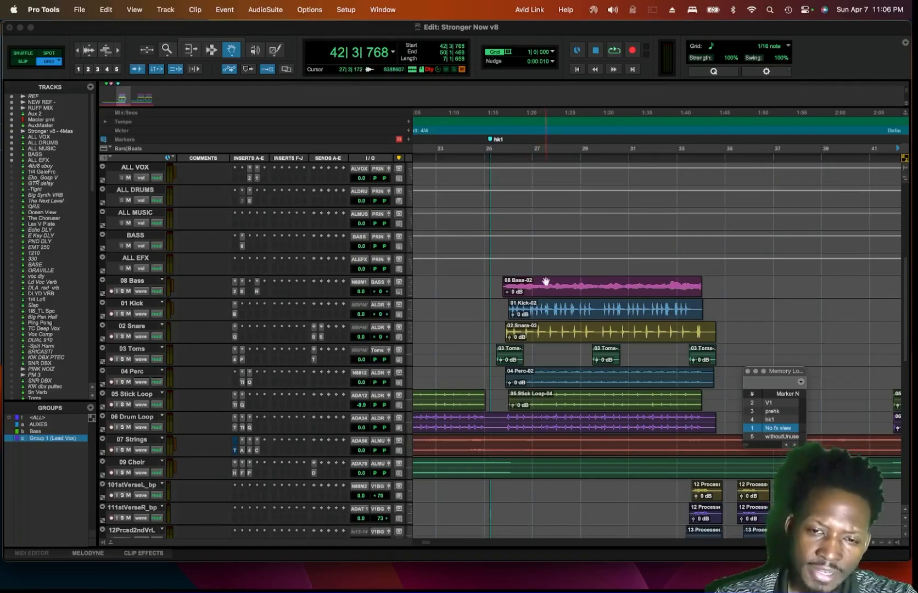
pyautogui.hscroll(-1, 516, 316)
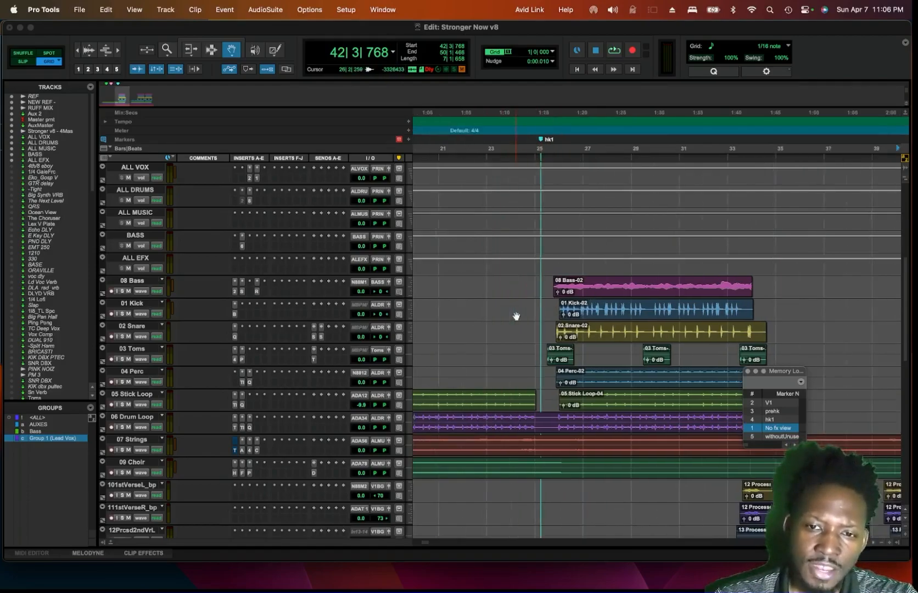
pyautogui.hscroll(4, 516, 317)
pyautogui.hscroll(-2, 514, 315)
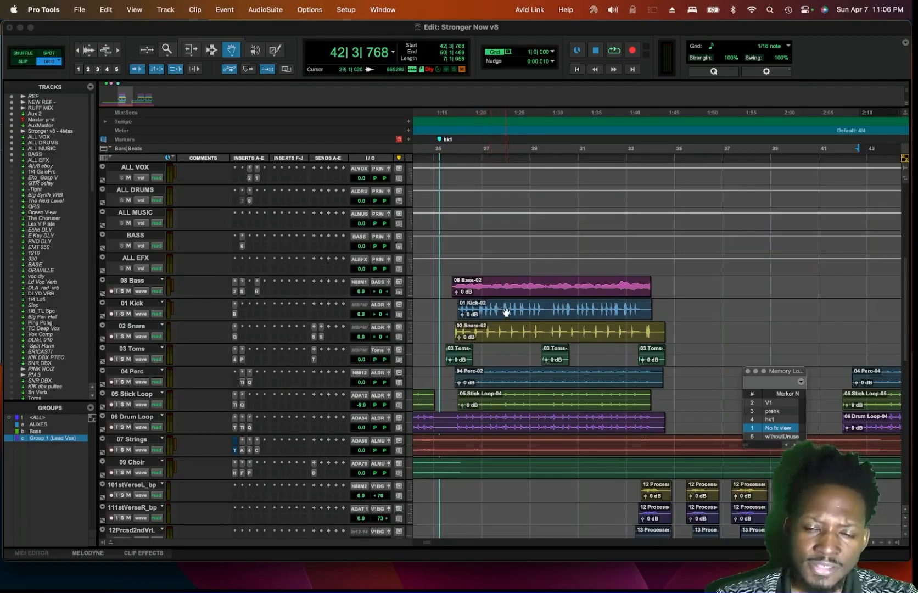
# Step: Select the 01 Kick-02 clip, enlarge the 01 Kick track and magnify the timeline around the clip's start
pyautogui.click(506, 312)
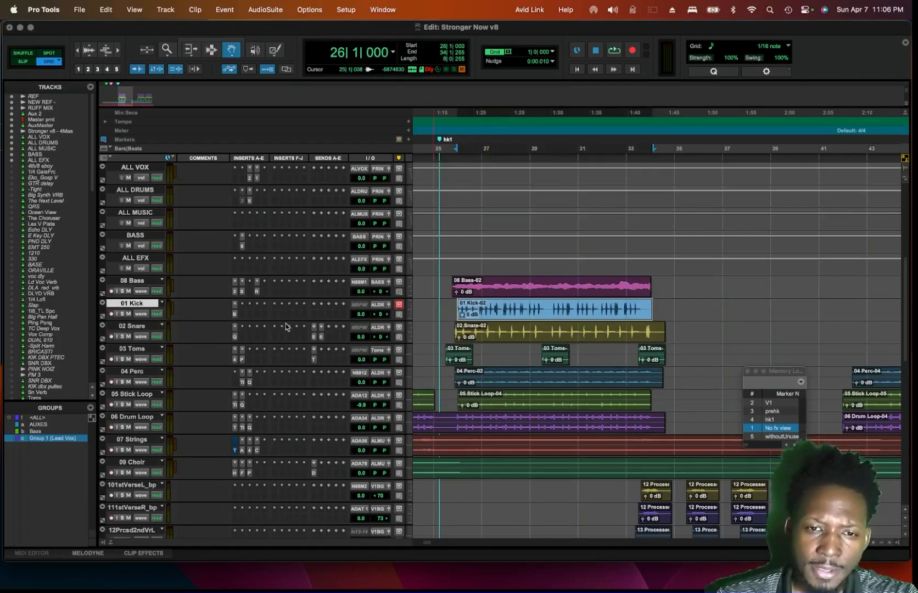
pyautogui.moveTo(281, 323); pyautogui.dragTo(283, 378)
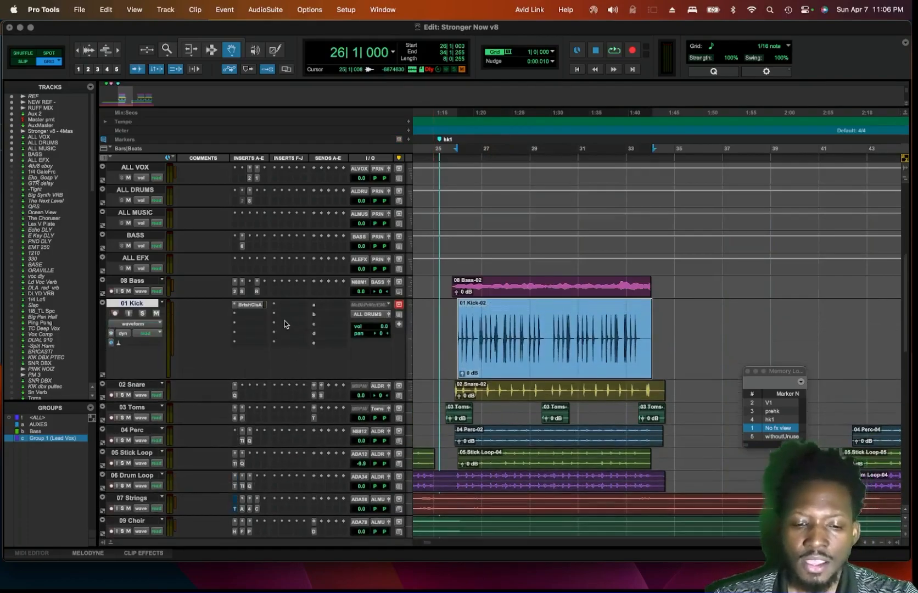
pyautogui.press('t')
pyautogui.press('t')
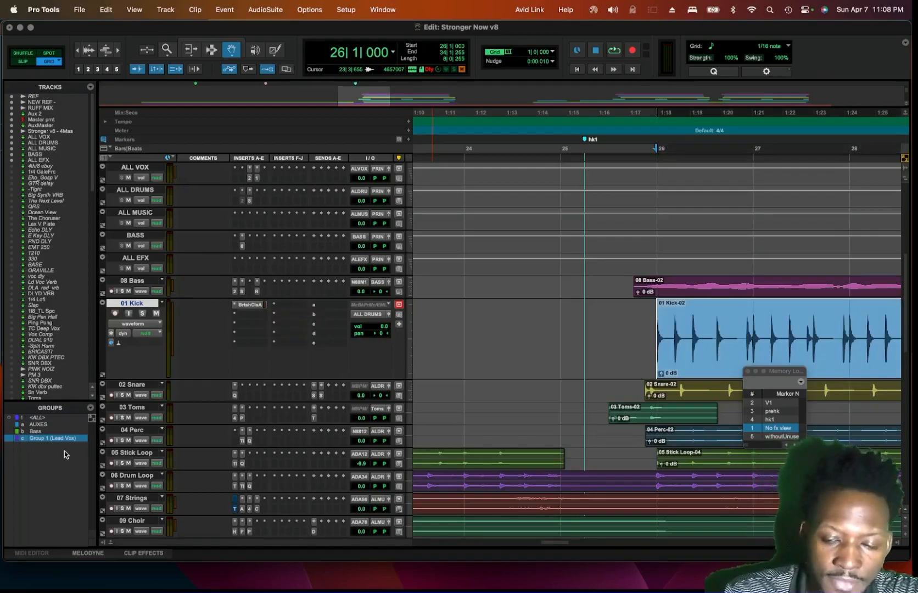
pyautogui.press('KP_Enter')
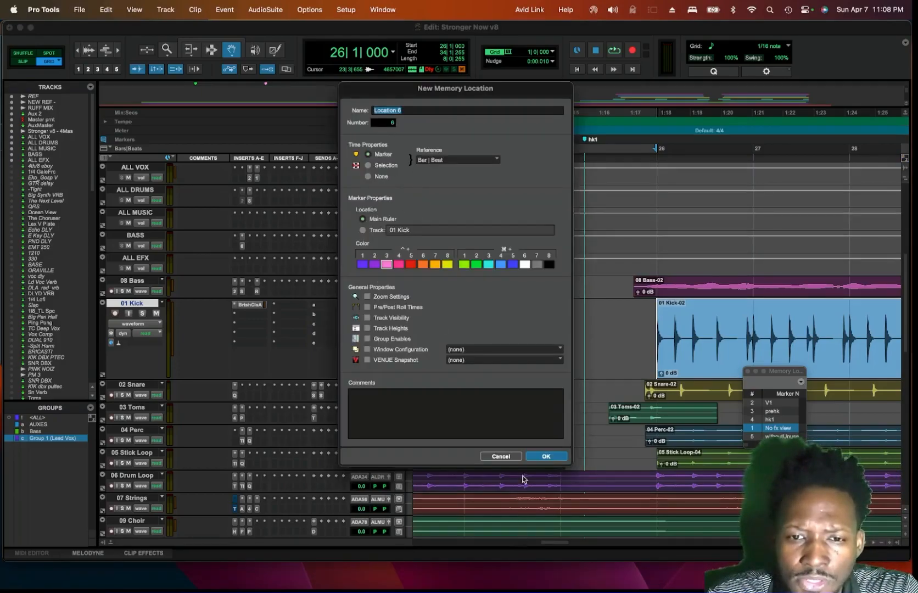
pyautogui.click(509, 459)
pyautogui.click(500, 456)
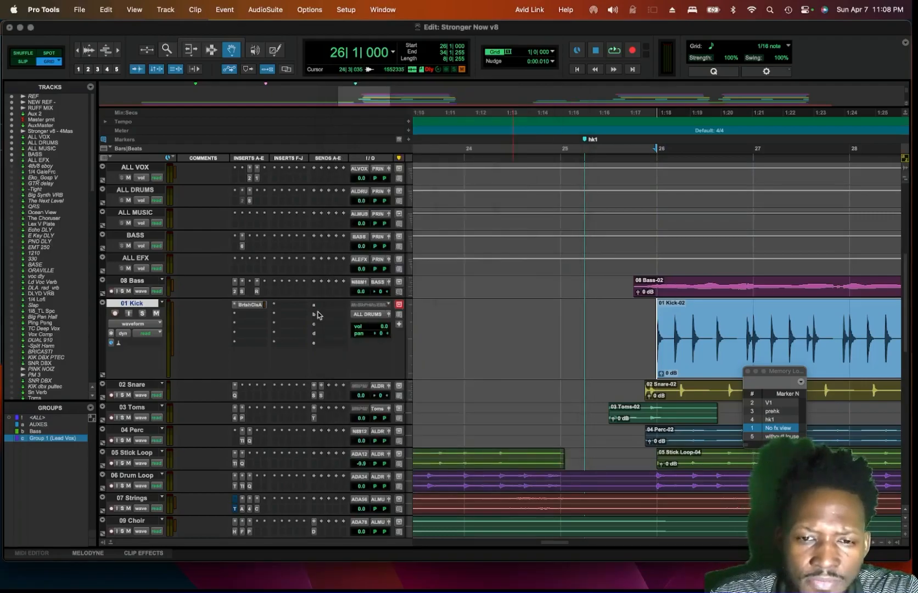
pyautogui.click(133, 387)
pyautogui.keyDown('shift'); pyautogui.click(130, 430); pyautogui.keyUp('shift')
pyautogui.press('KP_Enter')
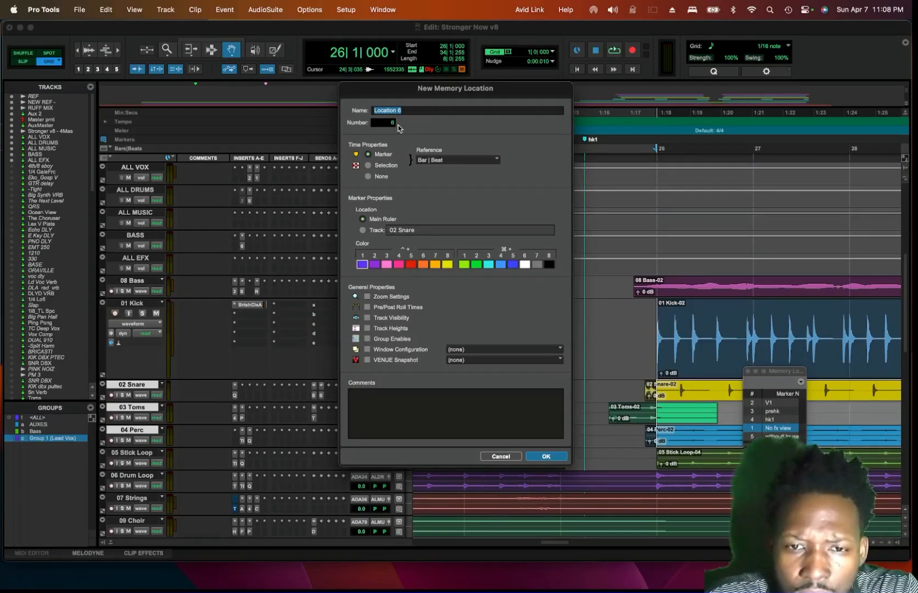
pyautogui.click(500, 457)
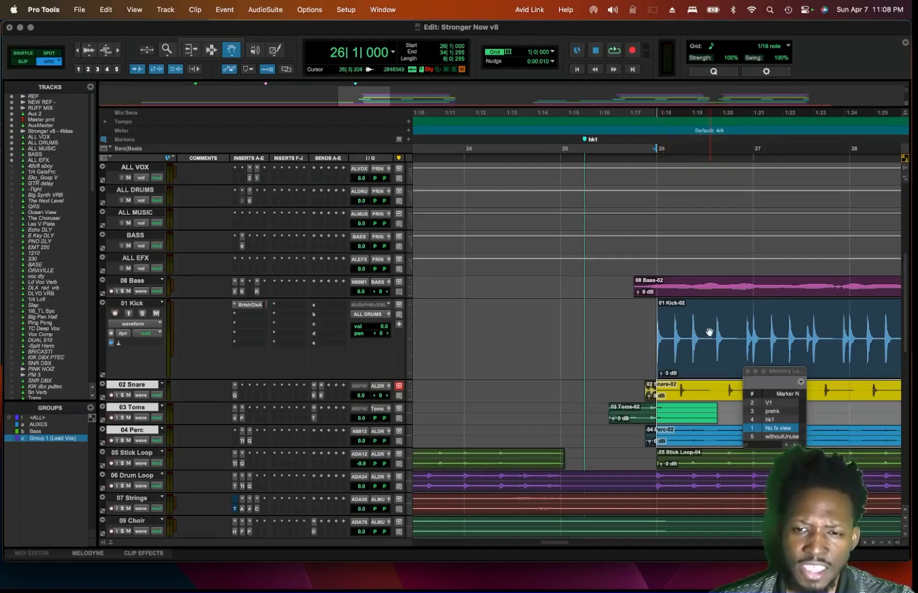
# Step: Reselect the 01 Kick-02 clip, open the 01 Kick track's British Class A plug-in and move its window clear of the clip
pyautogui.click(694, 345)
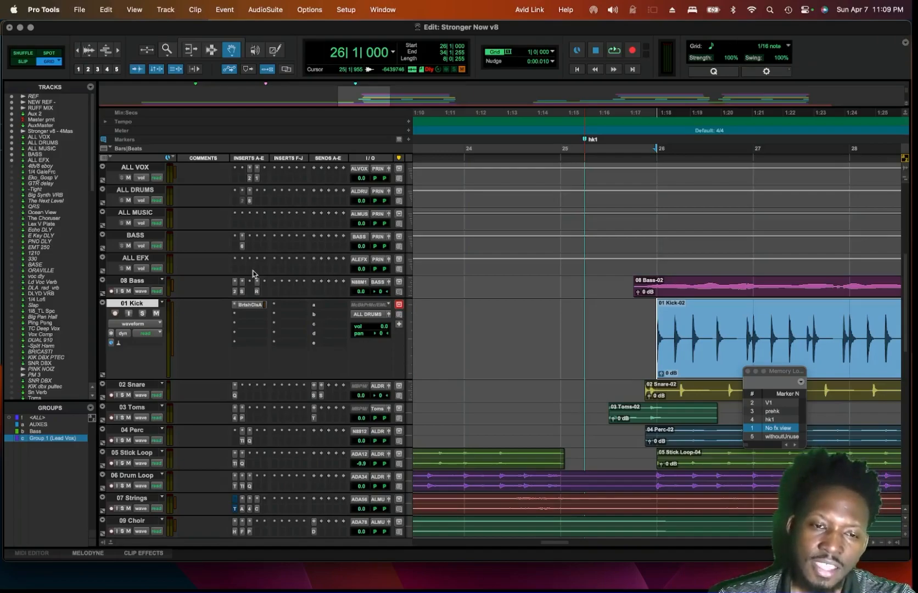
pyautogui.click(254, 305)
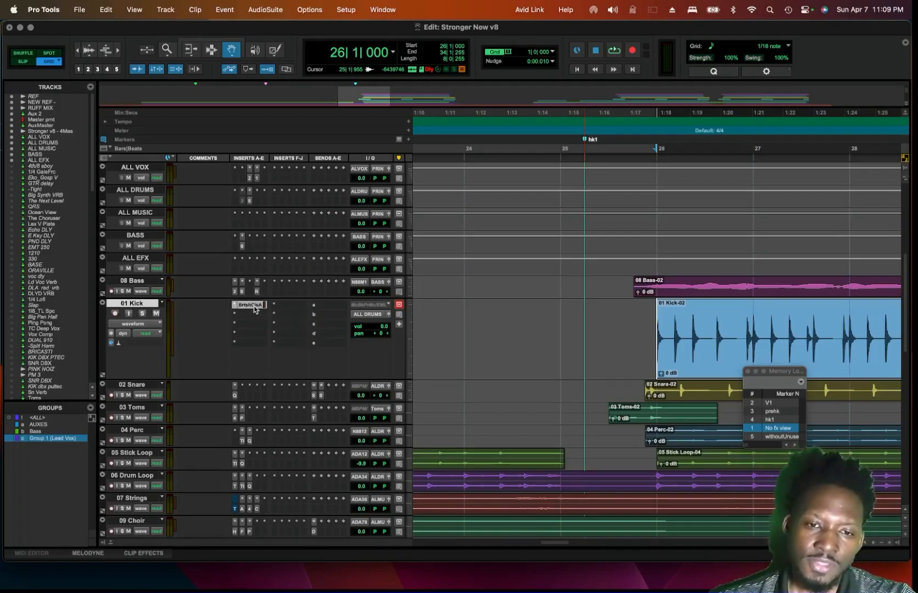
pyautogui.moveTo(410, 221); pyautogui.dragTo(320, 60)
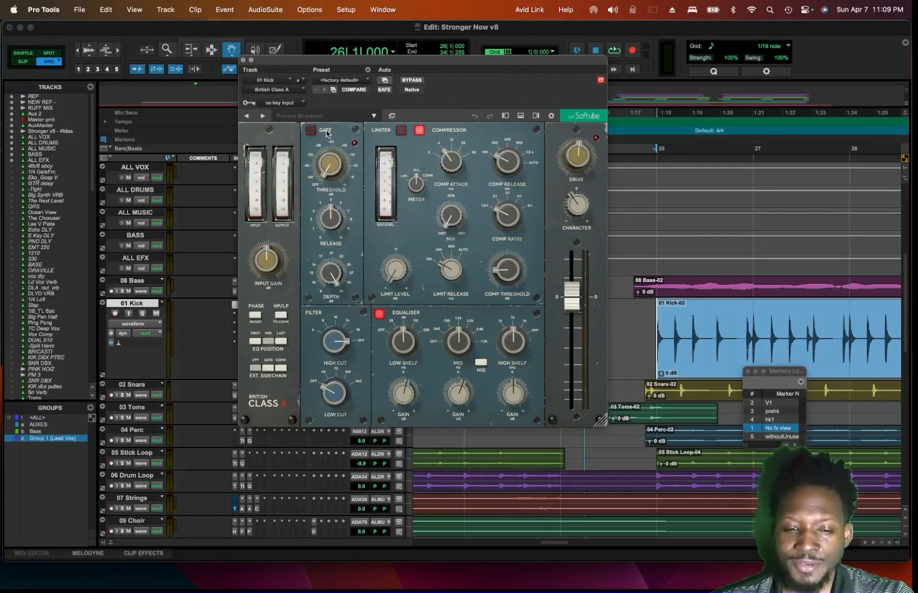
# Step: Examine the British Class A gate, drive, and compressor attack, release, ratio and threshold on the 01 Kick track, and close the plug-in
pyautogui.moveTo(453, 228)
pyautogui.moveTo(469, 169)
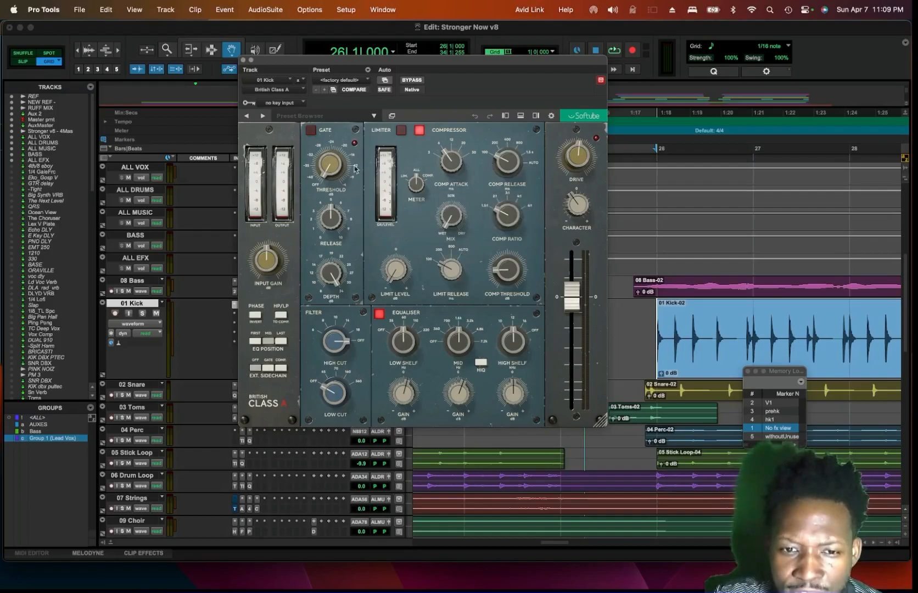
pyautogui.moveTo(328, 268)
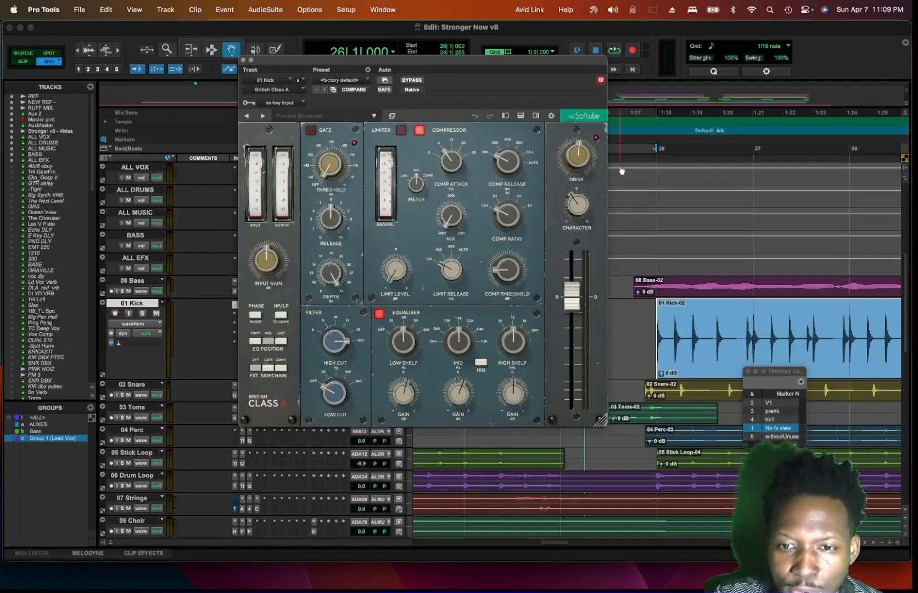
pyautogui.moveTo(579, 165)
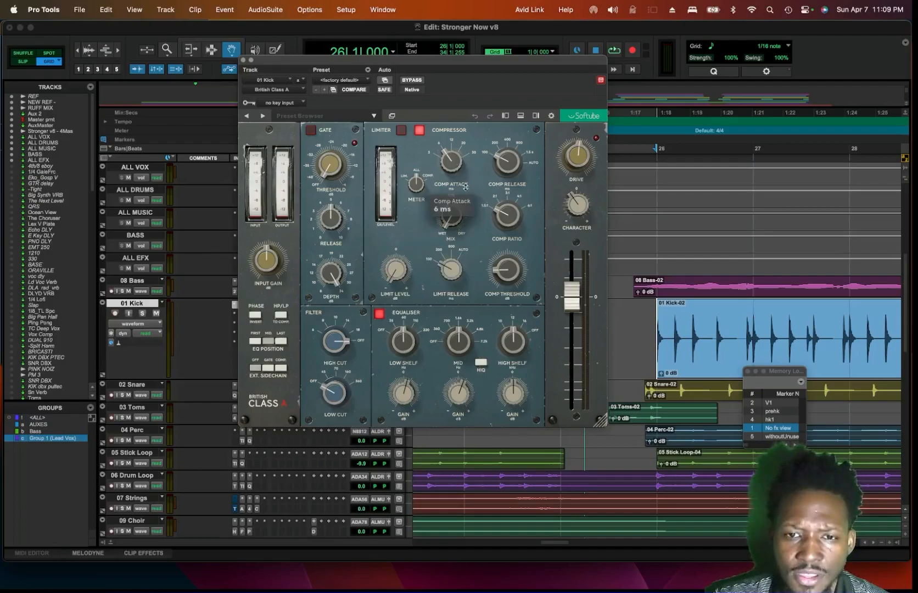
pyautogui.moveTo(461, 264)
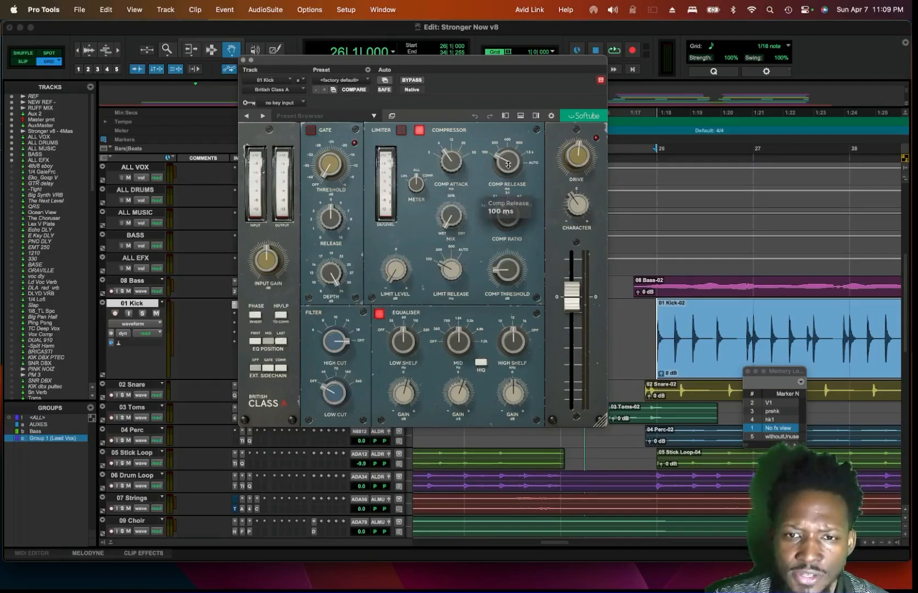
pyautogui.moveTo(521, 212)
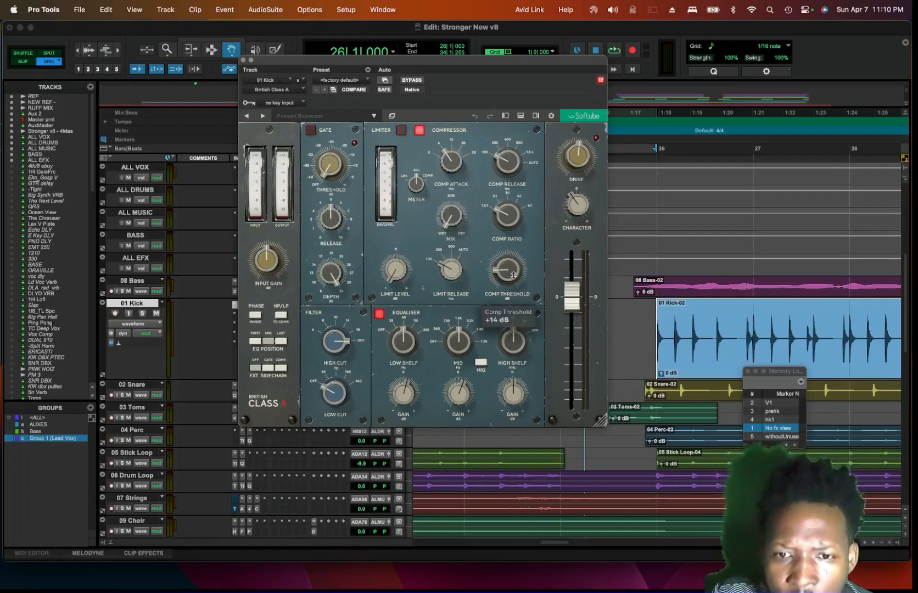
pyautogui.click(243, 61)
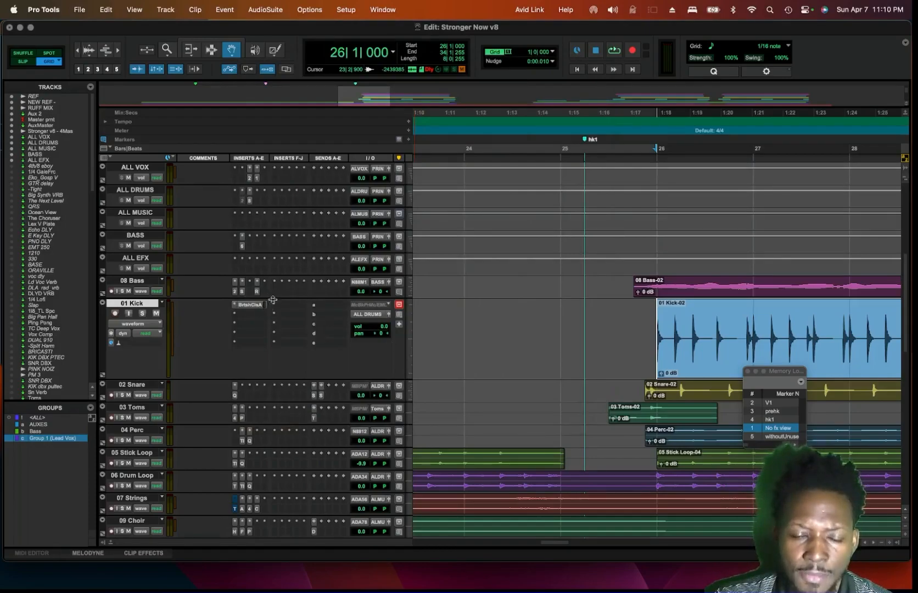
# Step: Enlarge the 08 Bass track and inspect the filters, EQ and compressor of its SSL Native Channel Strip 2, closing the plug-in when done
pyautogui.scroll(-3, 273, 300)
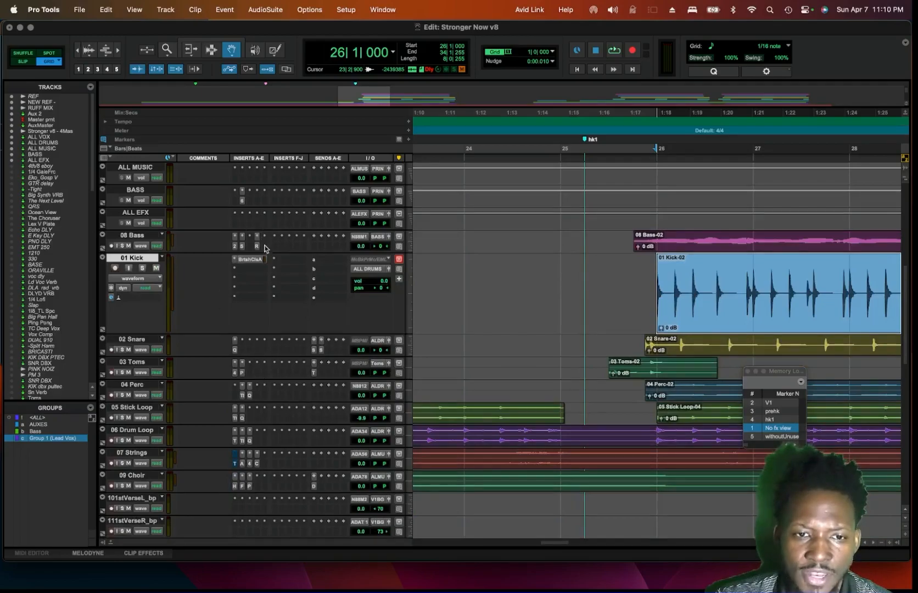
pyautogui.moveTo(268, 252); pyautogui.dragTo(267, 321)
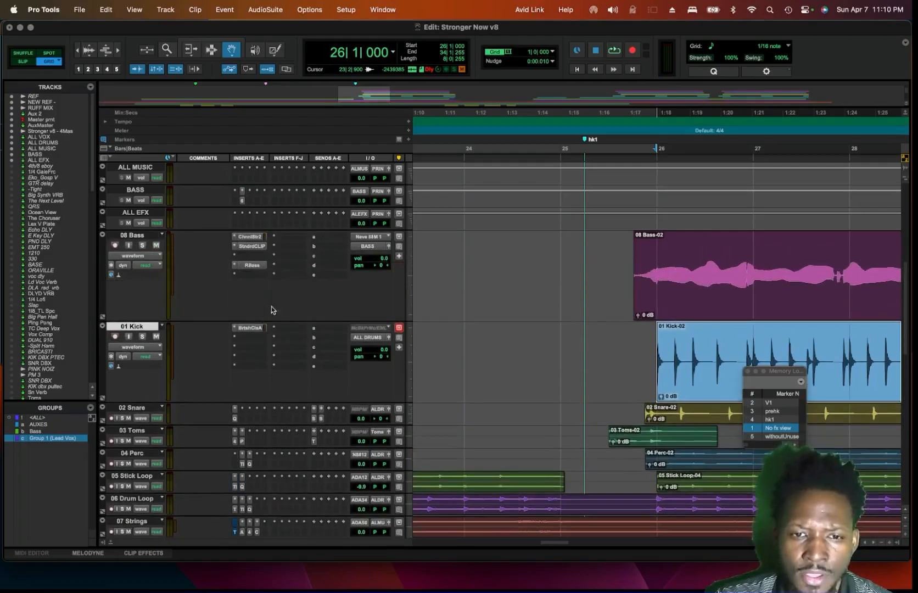
pyautogui.click(255, 240)
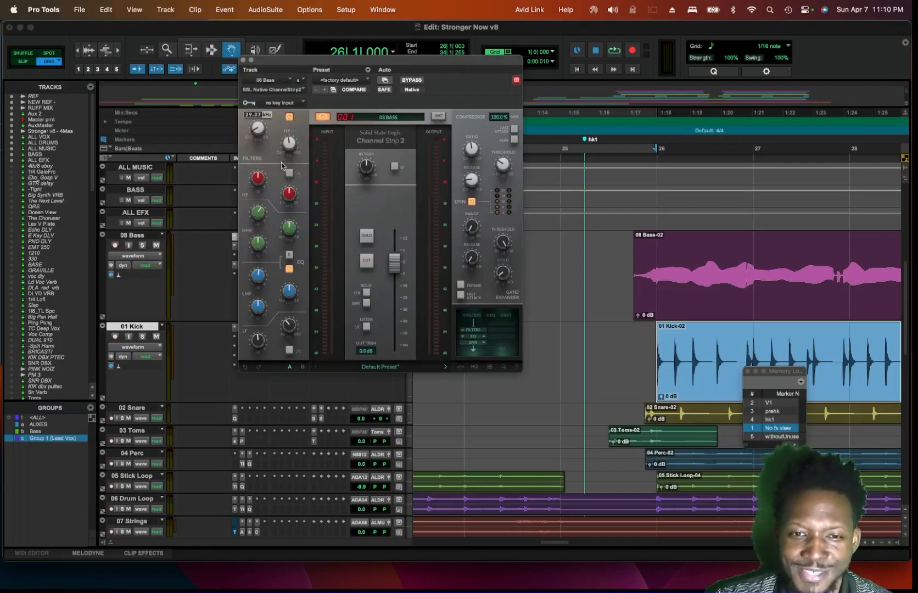
pyautogui.moveTo(303, 60); pyautogui.dragTo(246, 69)
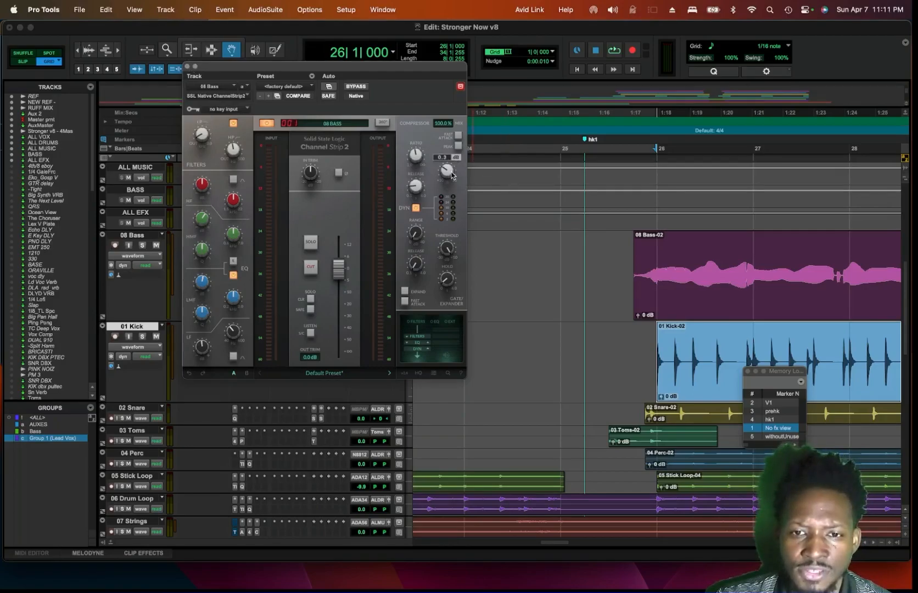
pyautogui.moveTo(190, 65); pyautogui.dragTo(191, 64)
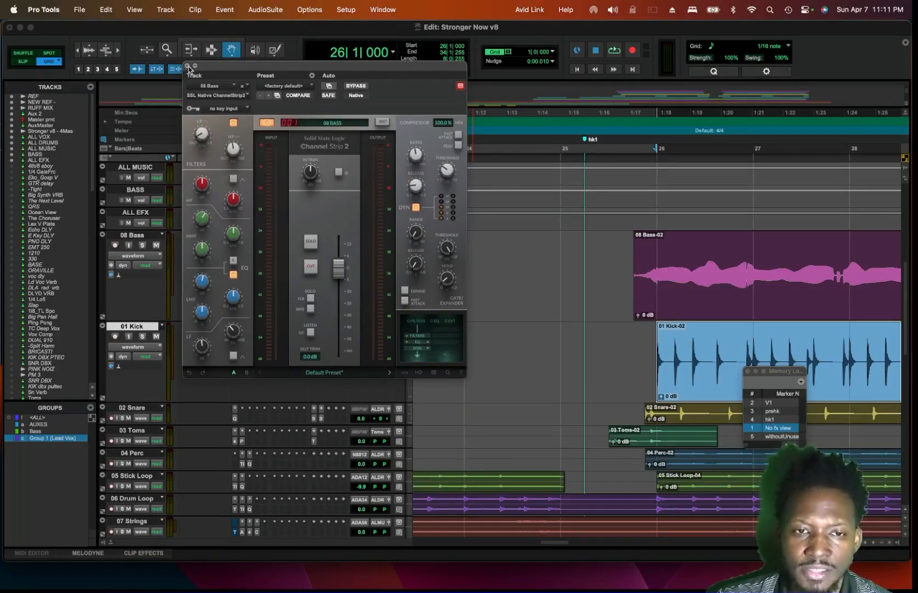
pyautogui.click(187, 66)
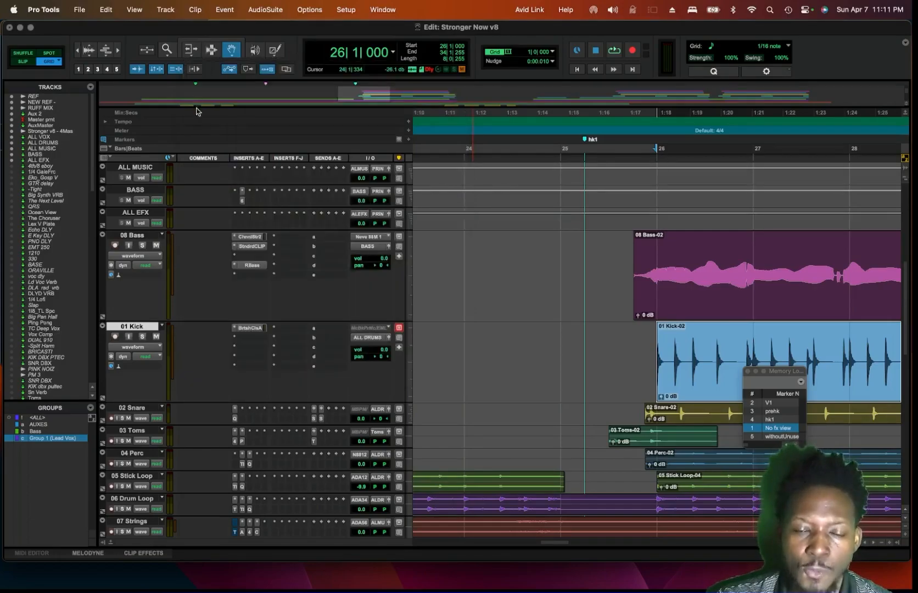
# Step: Open StandardCLIP on the 08 Bass track, inspect its clipping modes and soft-clip saturator setting, and close it
pyautogui.click(253, 248)
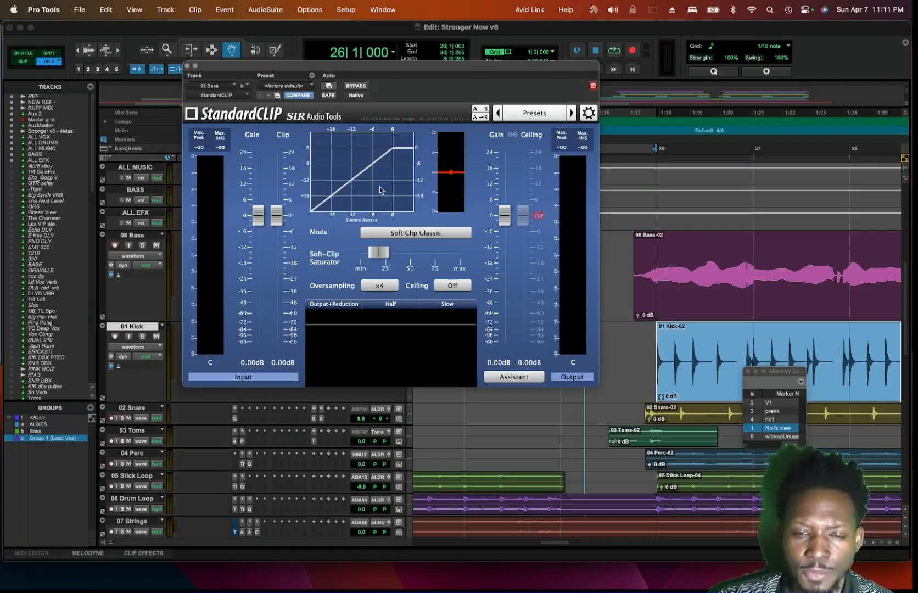
pyautogui.moveTo(368, 265)
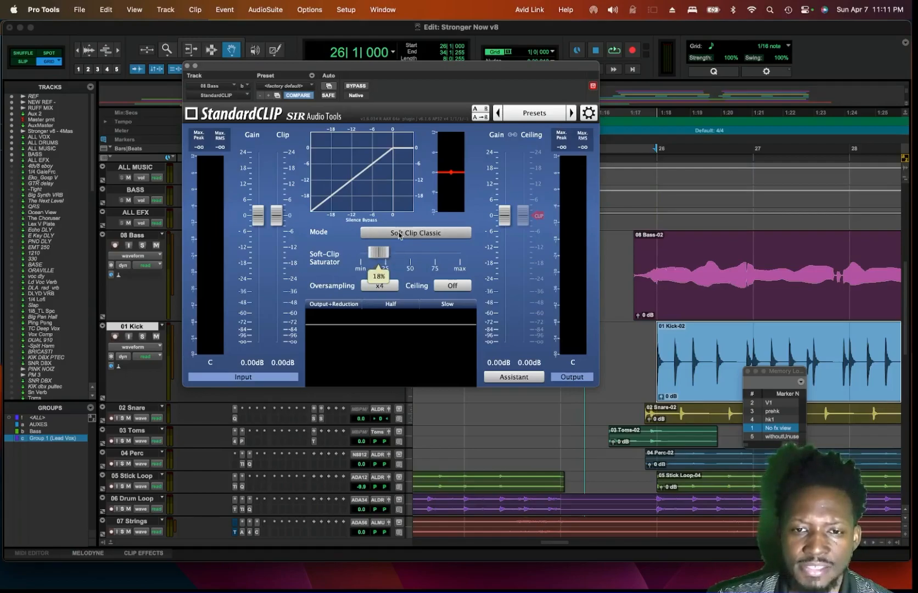
pyautogui.click(435, 234)
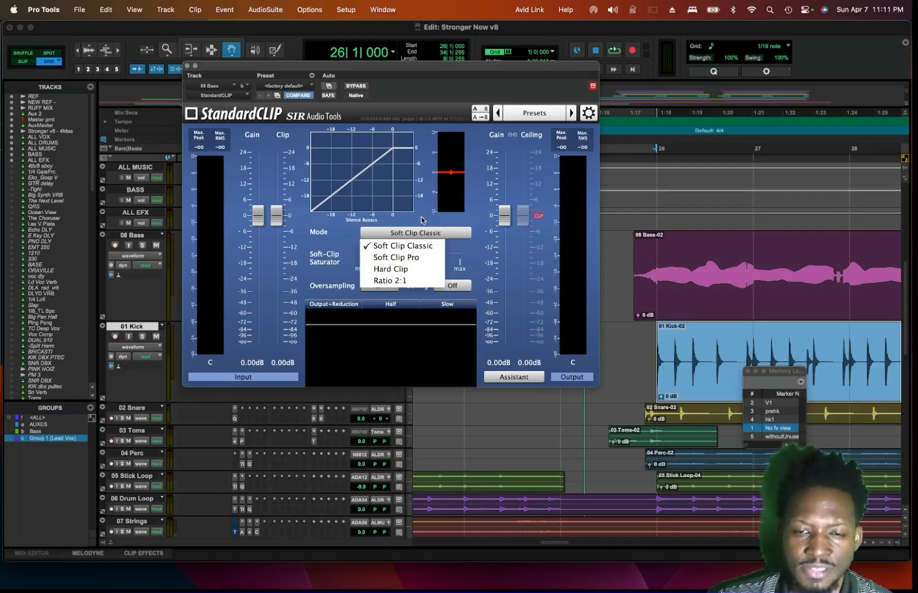
pyautogui.click(422, 220)
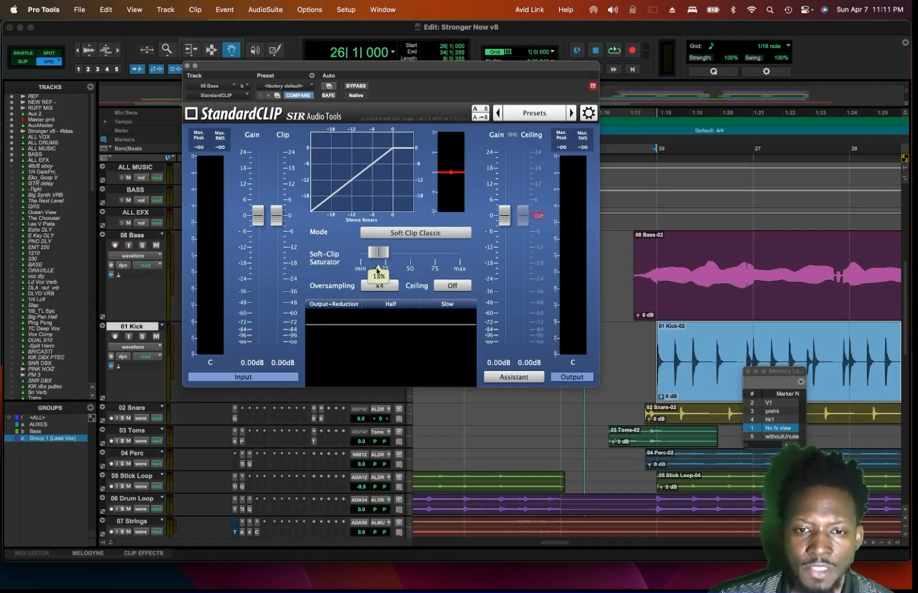
pyautogui.click(187, 66)
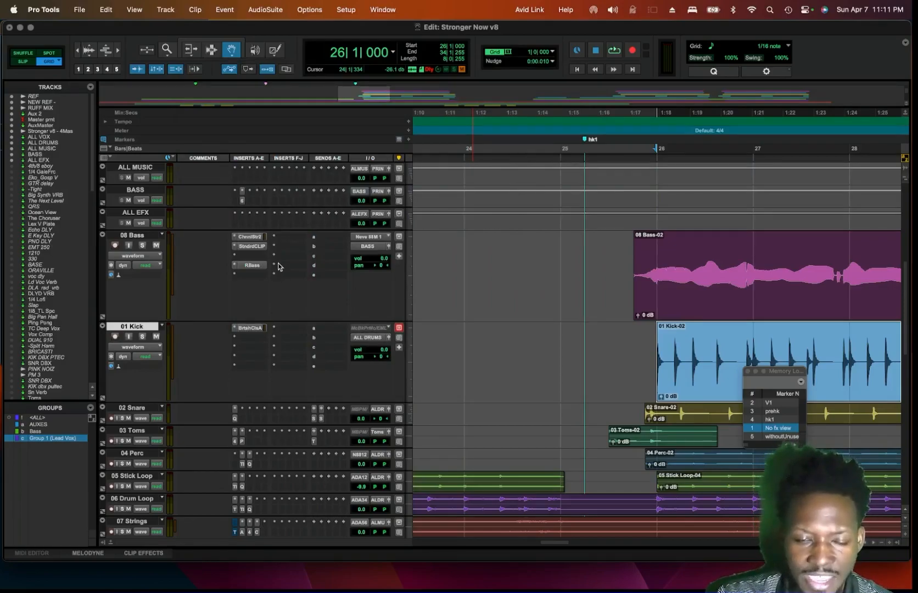
# Step: Open the 08 Bass track's RBass plug-in, inspect its intensity, frequency and gain settings, and close it
pyautogui.click(256, 266)
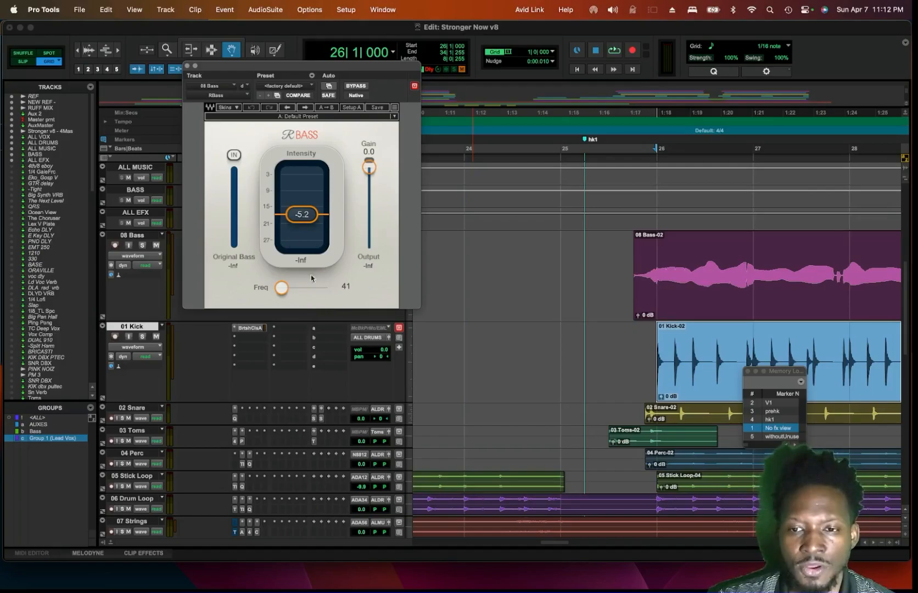
pyautogui.click(186, 66)
pyautogui.scroll(-7, 224, 319)
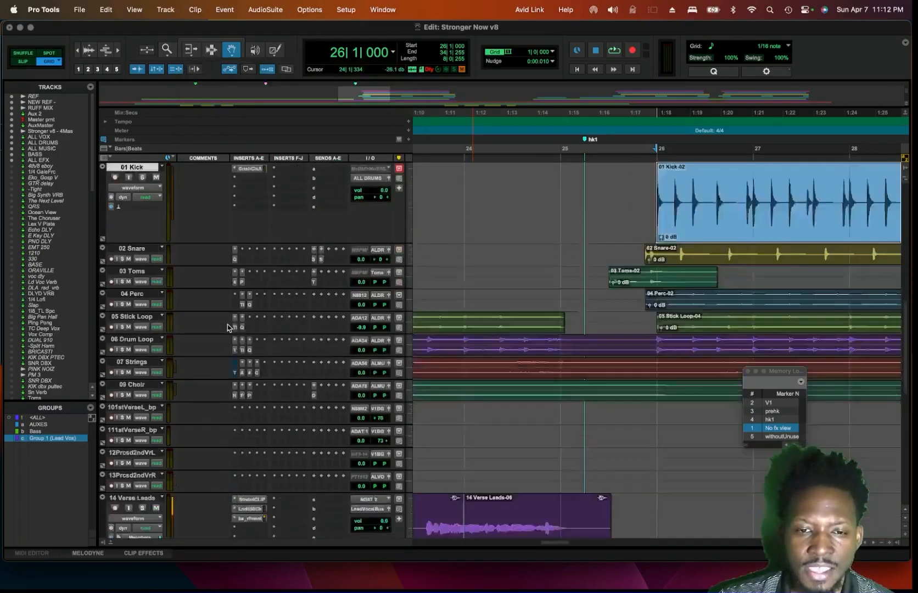
pyautogui.scroll(-4, 247, 280)
pyautogui.scroll(10, 220, 180)
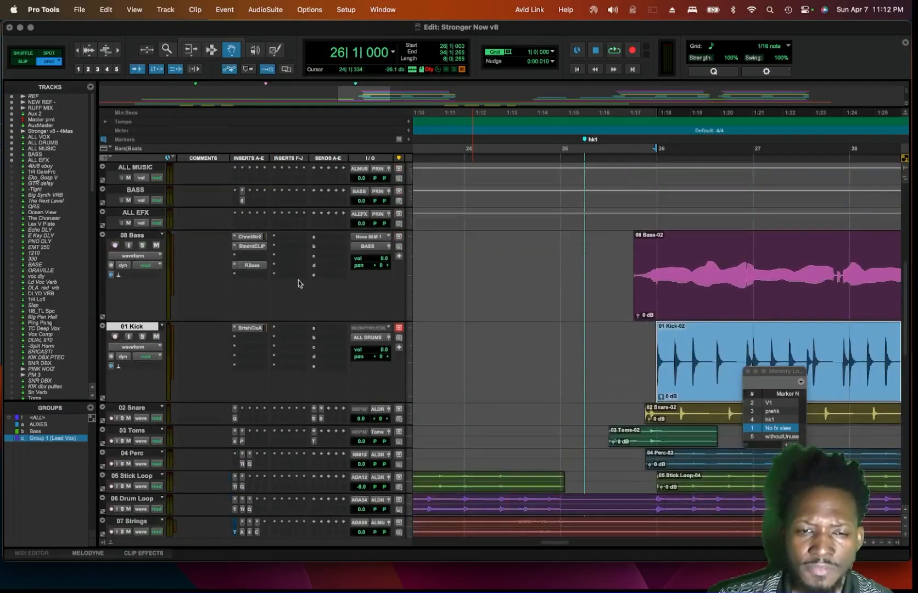
# Step: Enlarge the ALL DRUMS track and inspect its Studer A800 tape recorder plug-in, closing it when done
pyautogui.scroll(4, 277, 330)
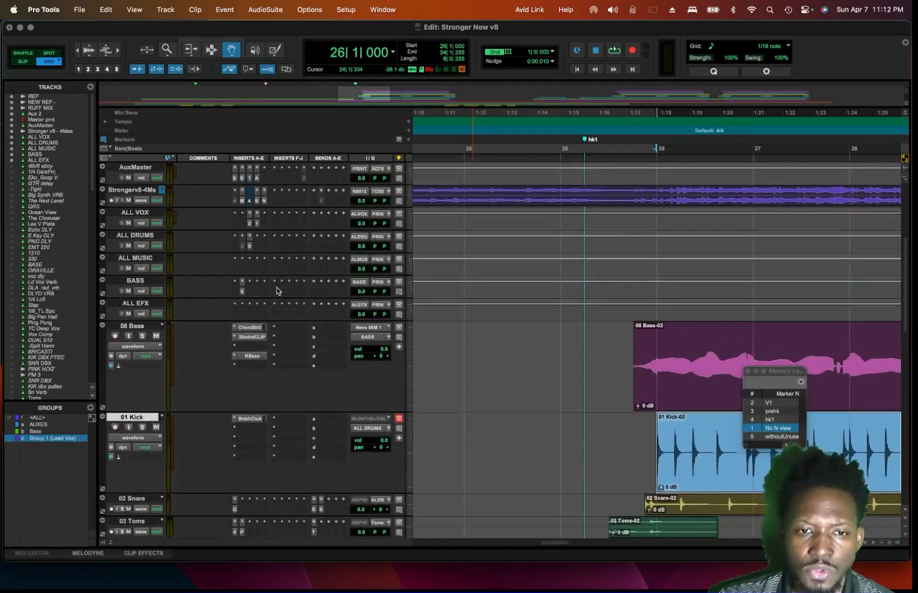
pyautogui.scroll(5, 277, 291)
pyautogui.scroll(-3, 258, 293)
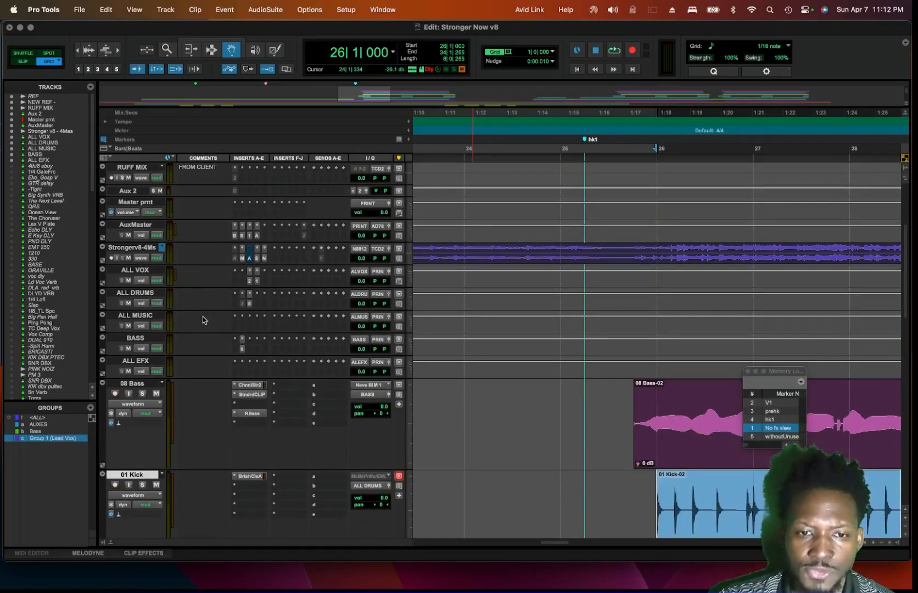
pyautogui.moveTo(201, 311); pyautogui.dragTo(242, 358)
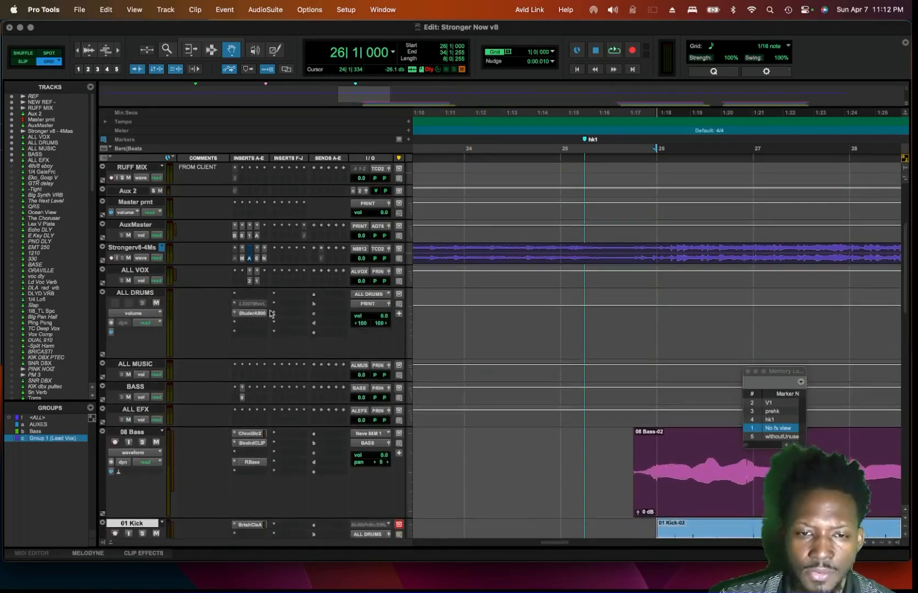
pyautogui.click(254, 313)
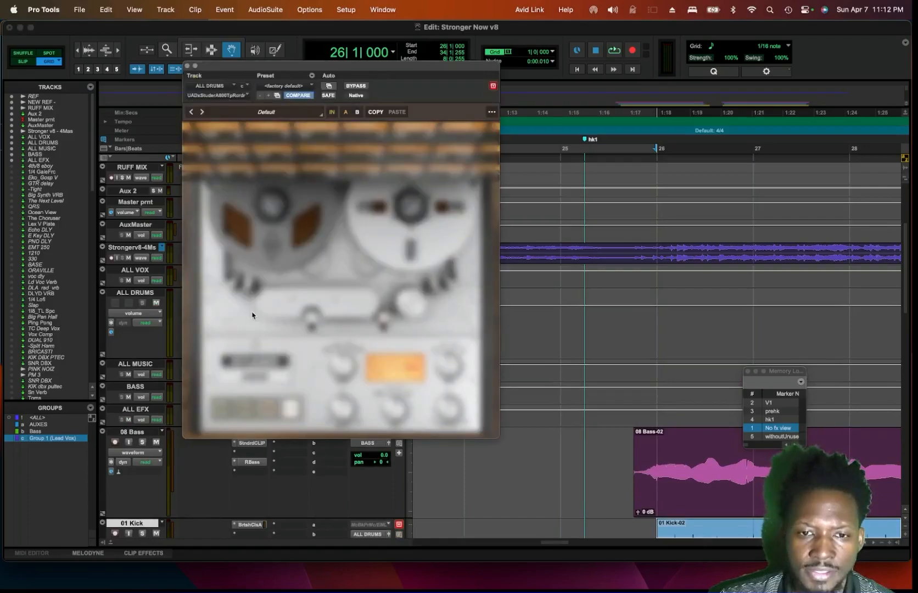
pyautogui.moveTo(294, 68); pyautogui.dragTo(306, 49)
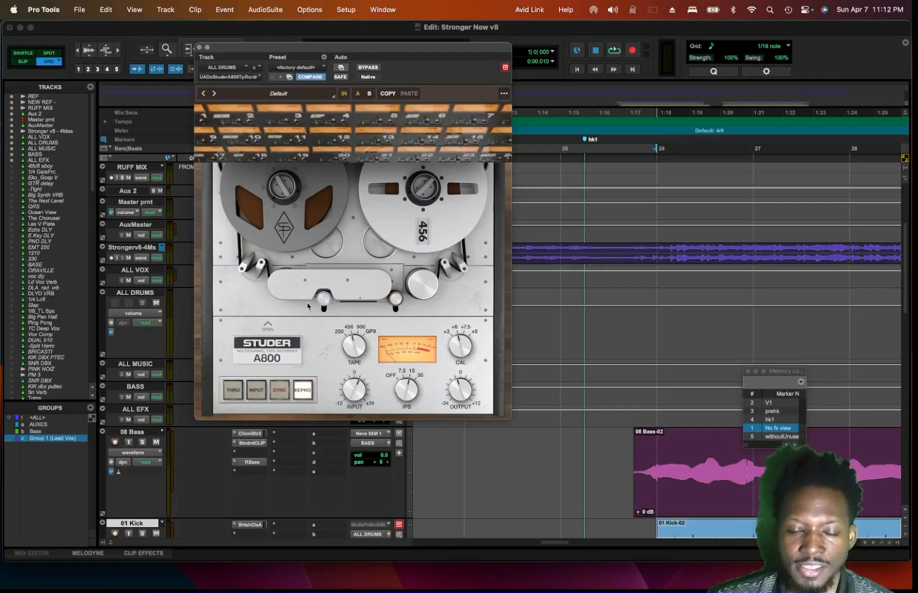
pyautogui.click(200, 48)
# Step: Enlarge the BASS submix track and inspect its Helios Type 69 preamp and EQ plug-in, closing it when done
pyautogui.scroll(-3, 244, 324)
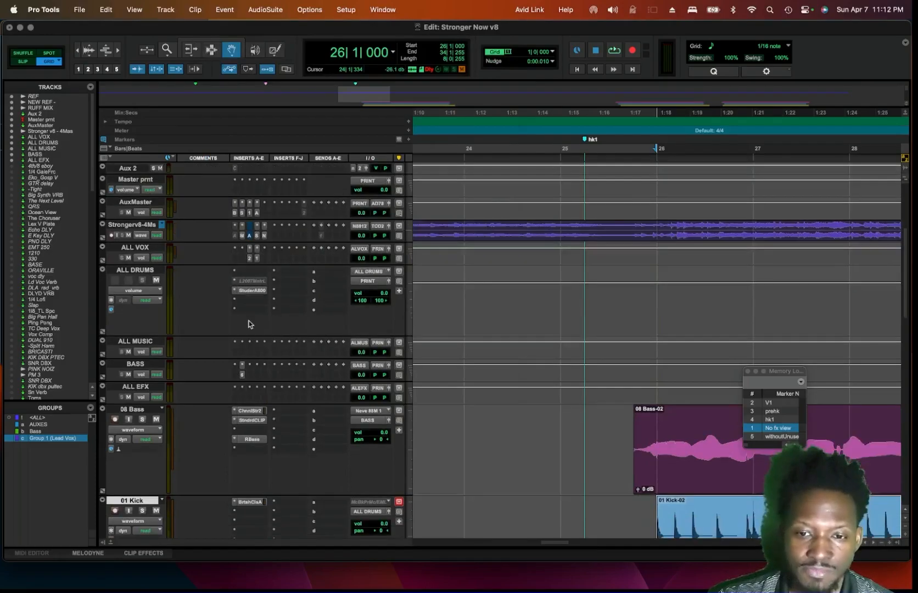
pyautogui.scroll(-7, 244, 337)
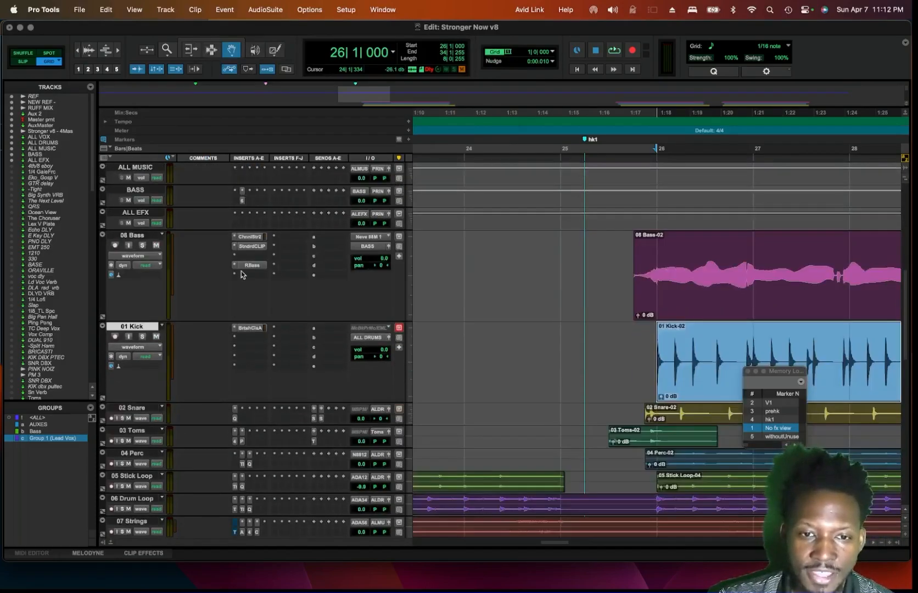
pyautogui.scroll(-2, 250, 271)
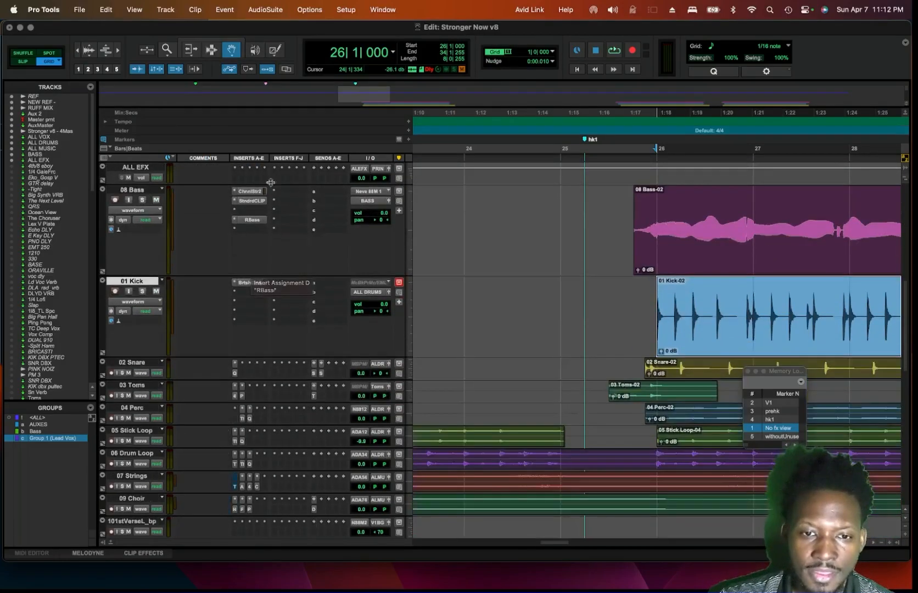
pyautogui.scroll(12, 244, 264)
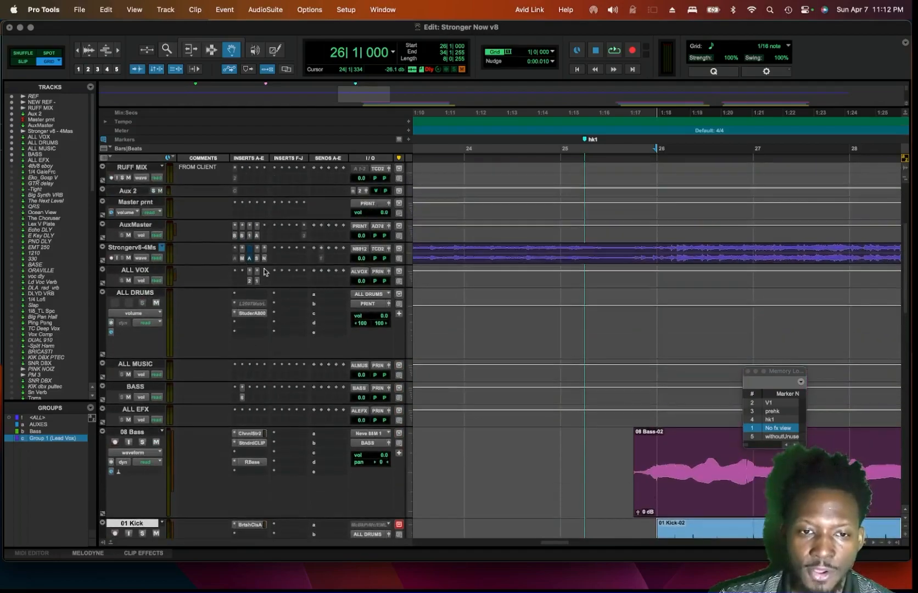
pyautogui.scroll(-2, 267, 388)
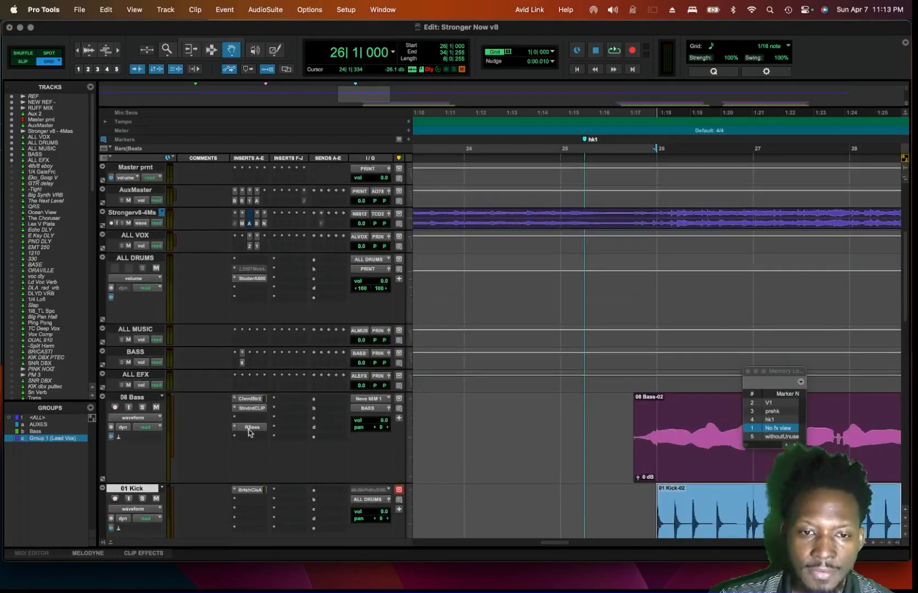
pyautogui.scroll(-2, 250, 431)
pyautogui.scroll(2, 164, 230)
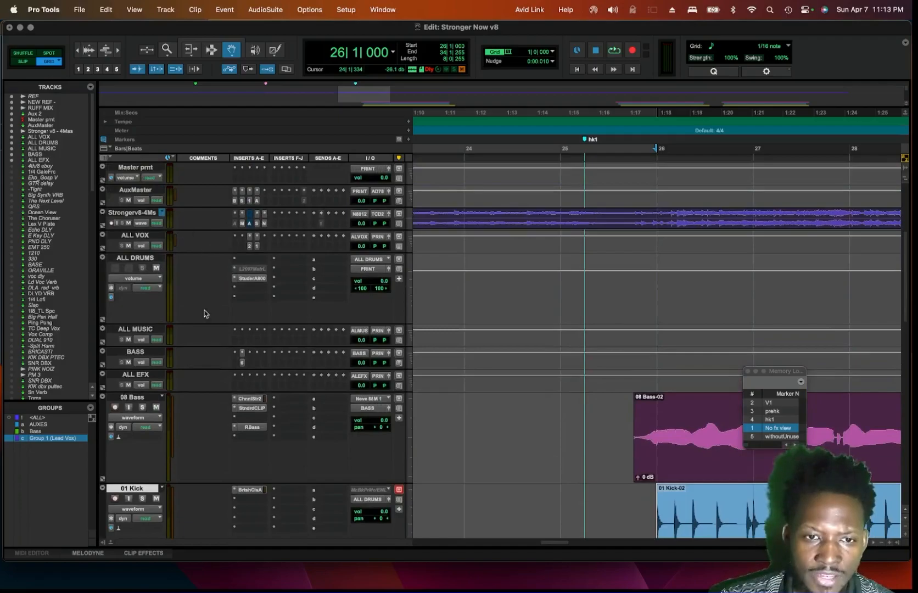
pyautogui.moveTo(203, 372); pyautogui.dragTo(217, 420)
pyautogui.click(252, 363)
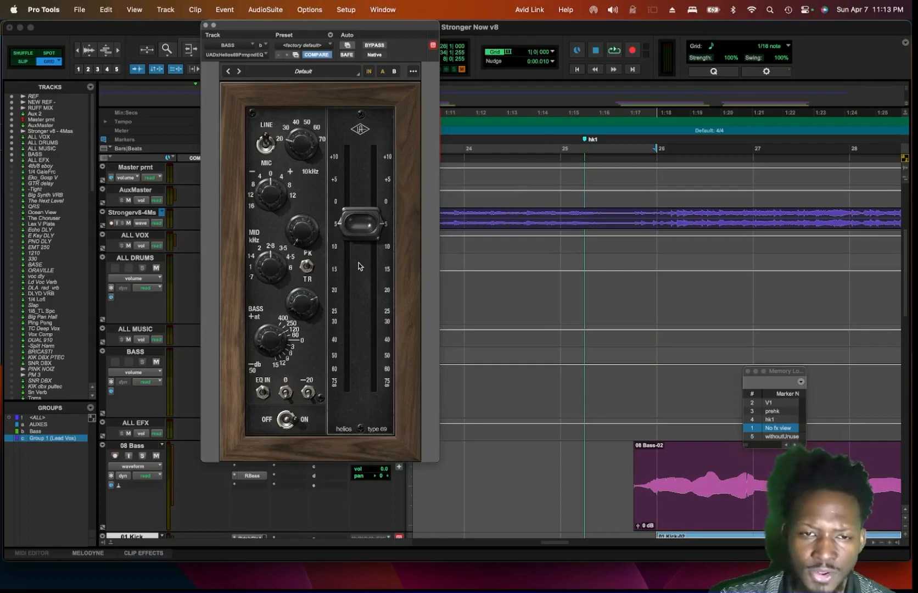
pyautogui.click(206, 26)
# Step: Enlarge the 02 Snare track and open its FabFilter Pro-Q 3 plug-in to show the EQ curve
pyautogui.scroll(-10, 343, 390)
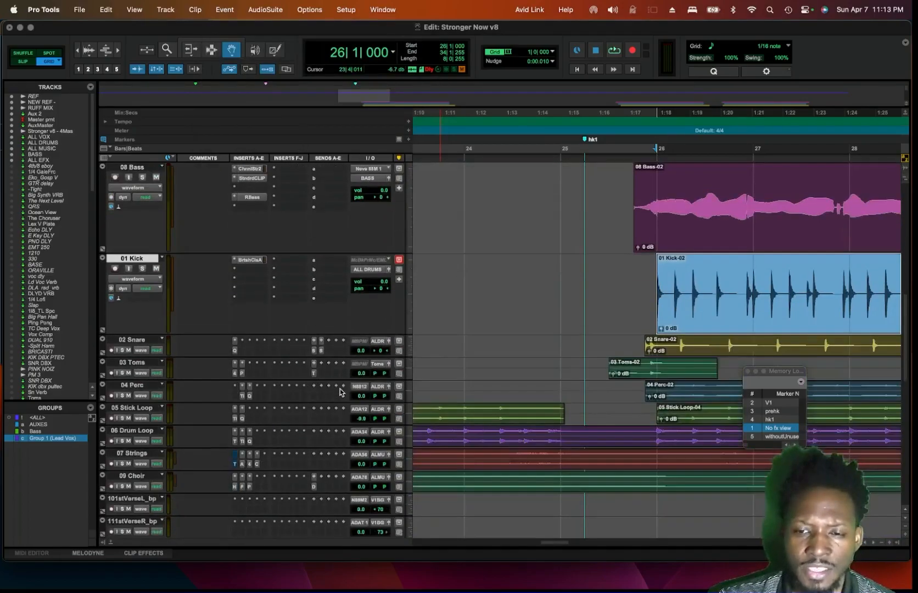
pyautogui.scroll(-5, 341, 392)
pyautogui.scroll(3, 337, 299)
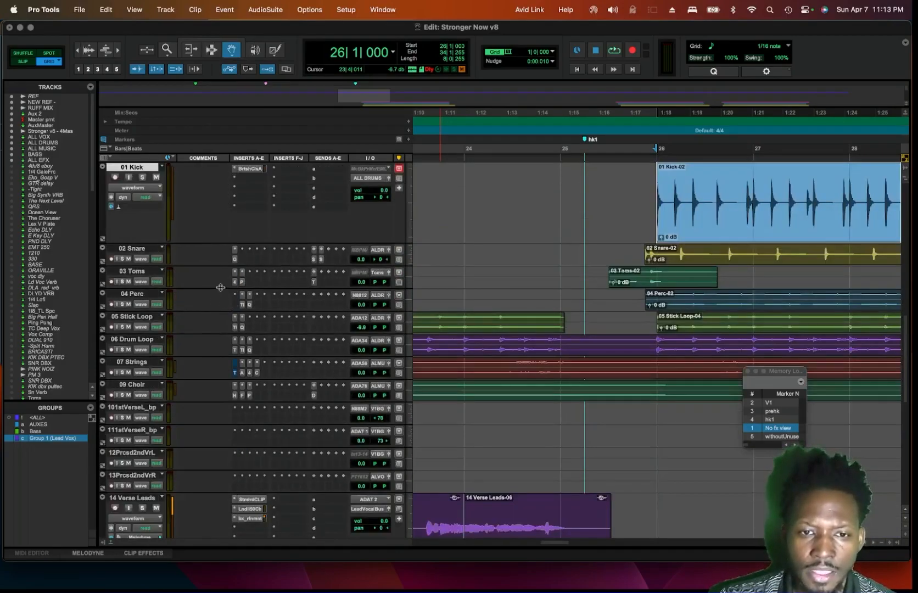
pyautogui.moveTo(215, 264); pyautogui.dragTo(214, 315)
pyautogui.click(254, 252)
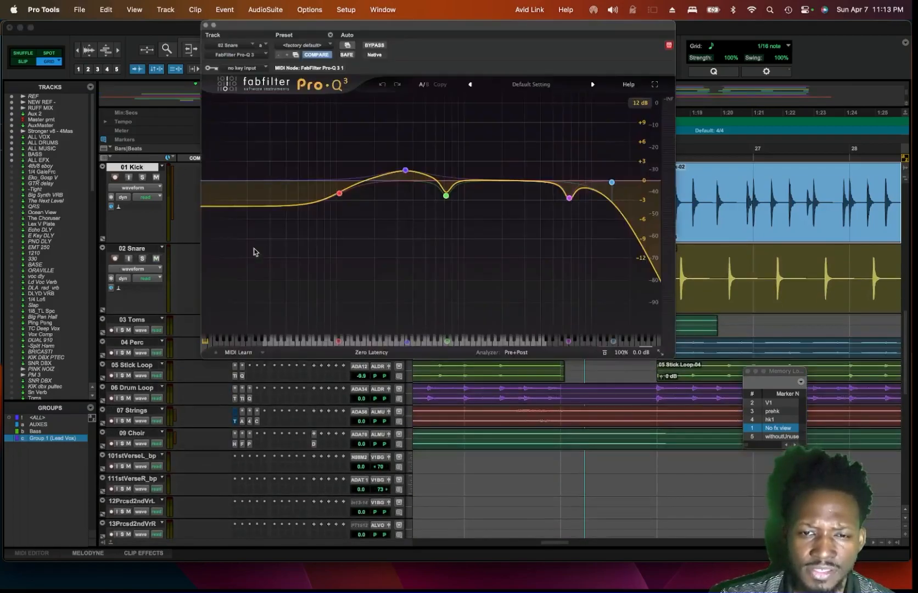
# Step: Inspect the EQ band settings in the 02 Snare track's Pro-Q 3 and close the plug-in
pyautogui.moveTo(578, 203)
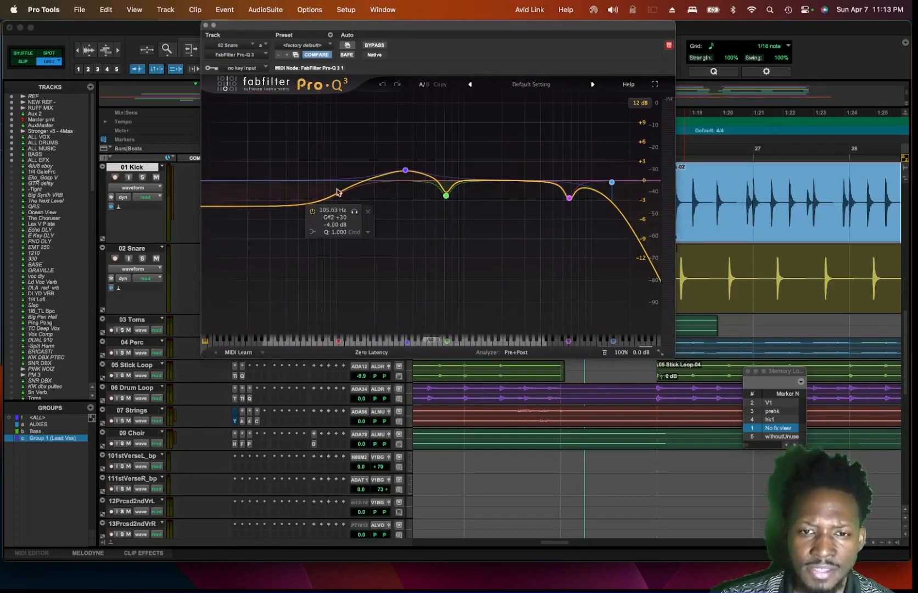
pyautogui.click(205, 25)
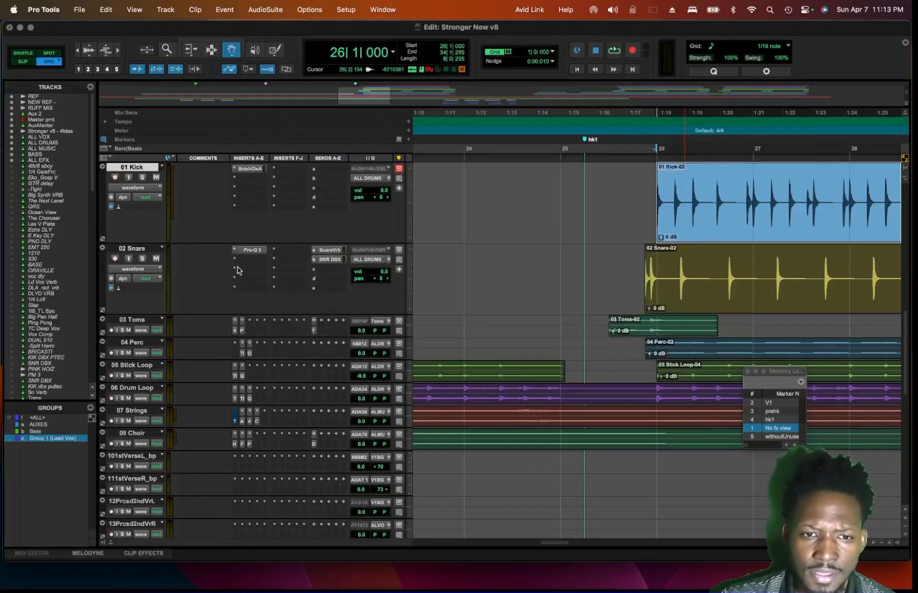
# Step: Open the 02 Snare track's Snare Verb send, show its destination track Sn Verb, and enlarge that track
pyautogui.click(330, 252)
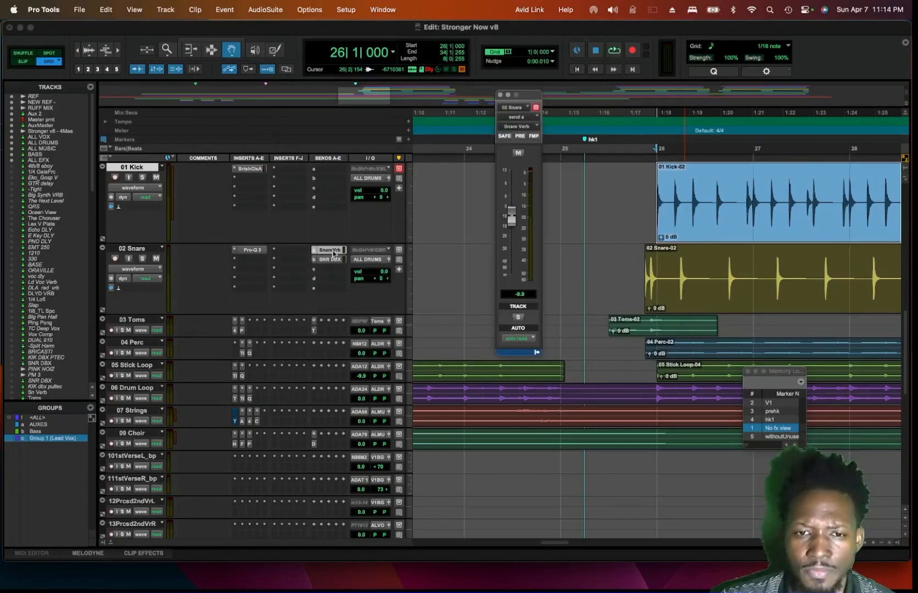
pyautogui.rightClick(333, 253)
pyautogui.click(379, 336)
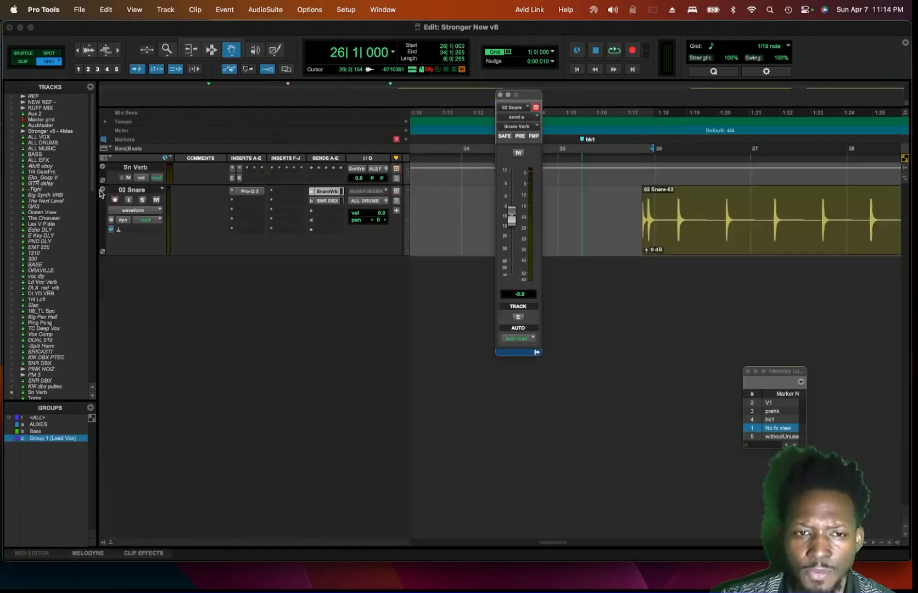
pyautogui.moveTo(205, 185); pyautogui.dragTo(230, 340)
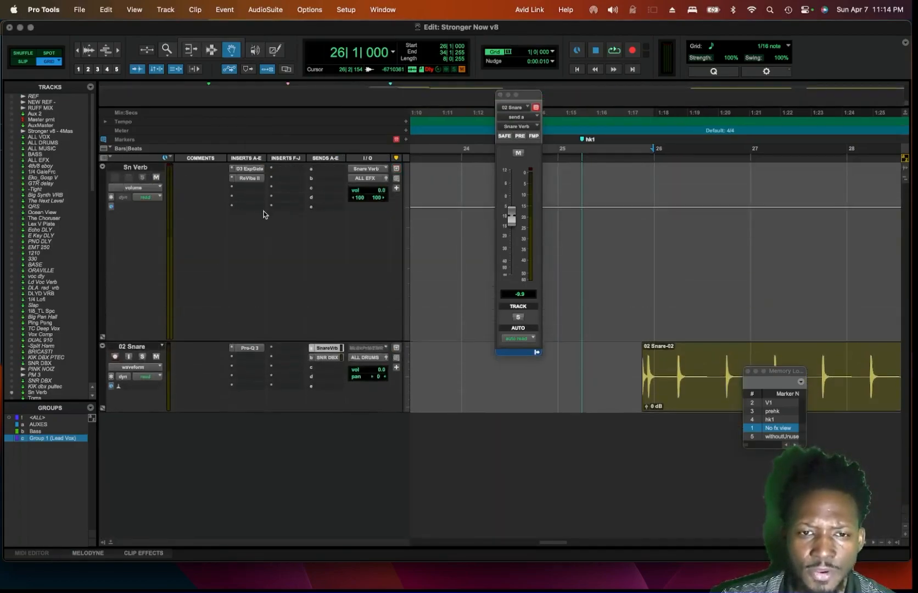
# Step: Inspect the Sn Verb track's Dyn3 Expander/Gate and ReVibe II plug-ins, closing each when done
pyautogui.click(250, 169)
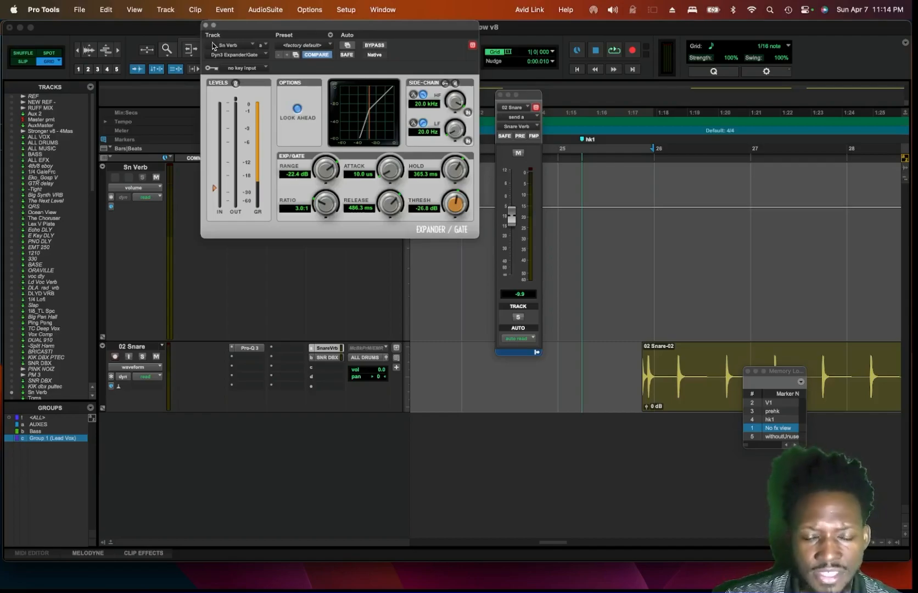
pyautogui.click(205, 25)
pyautogui.click(256, 179)
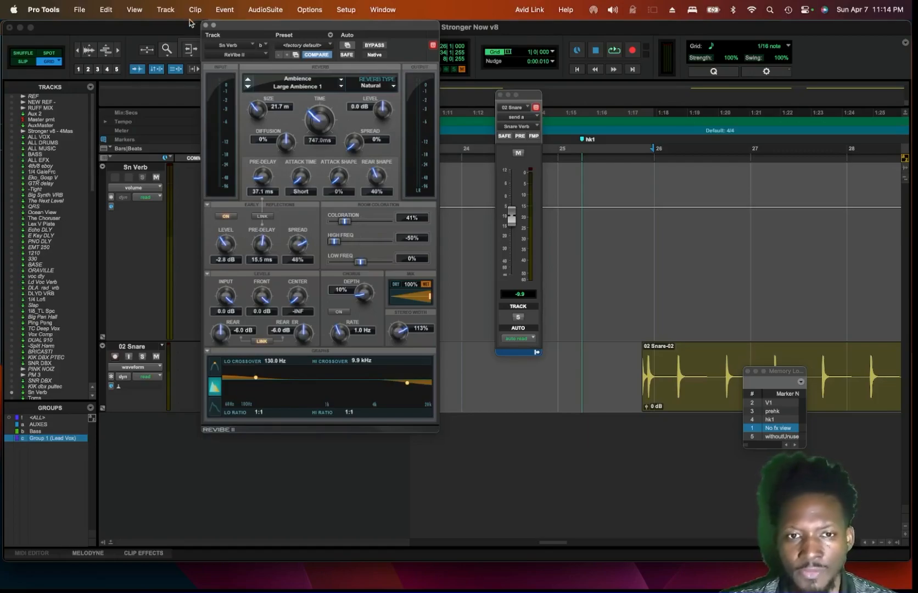
pyautogui.click(206, 25)
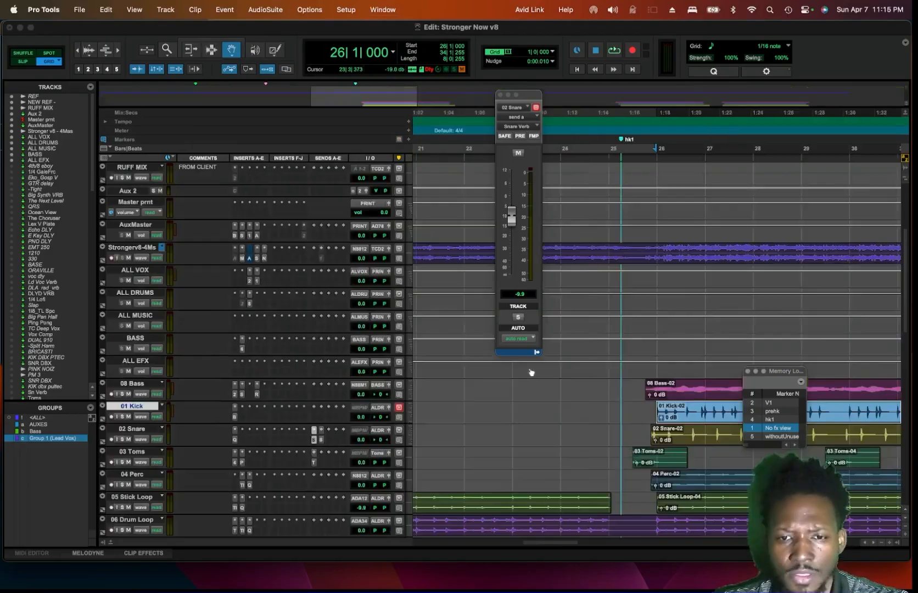
# Step: Enlarge the 05 Stick Loop track and inspect its FabFilter Pro-Q 3 and Kazrog True Iron plug-ins
pyautogui.press('r')
pyautogui.press('r')
pyautogui.press('r')
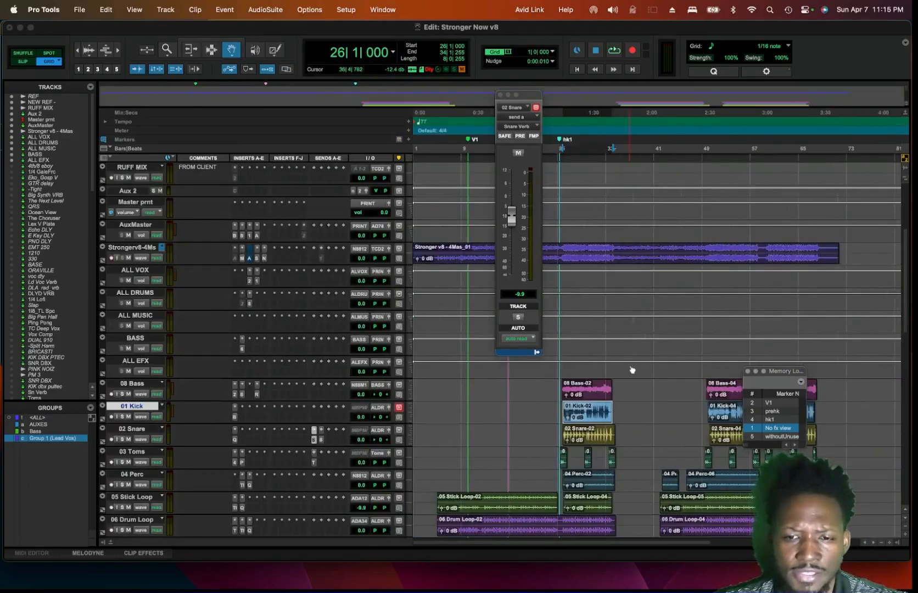
pyautogui.press('t')
pyautogui.scroll(-2, 679, 440)
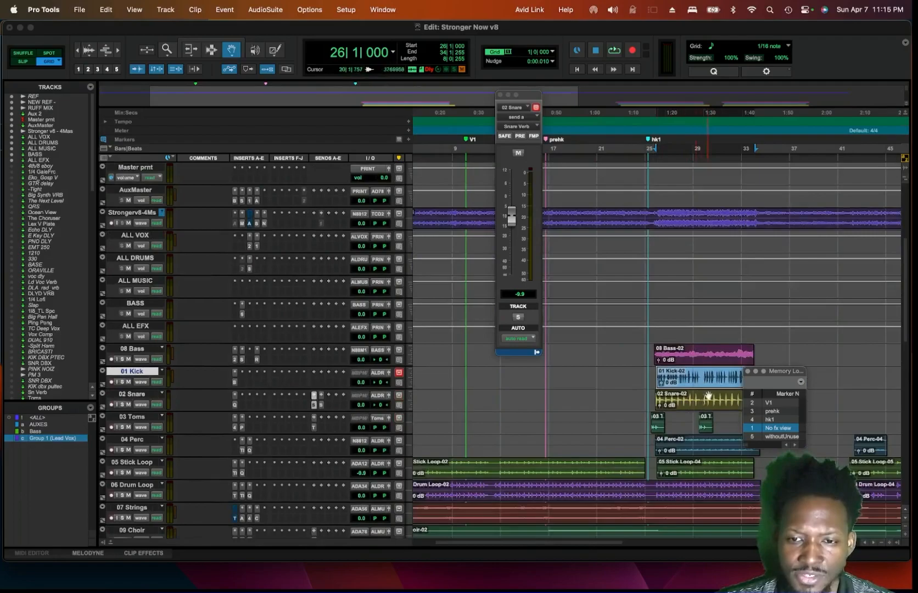
pyautogui.scroll(-1, 701, 405)
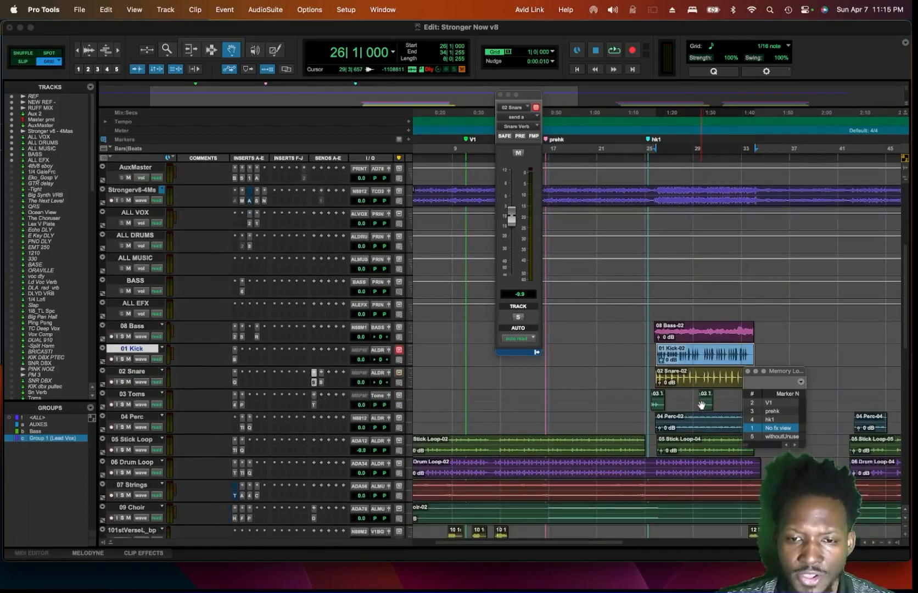
pyautogui.scroll(-2, 703, 392)
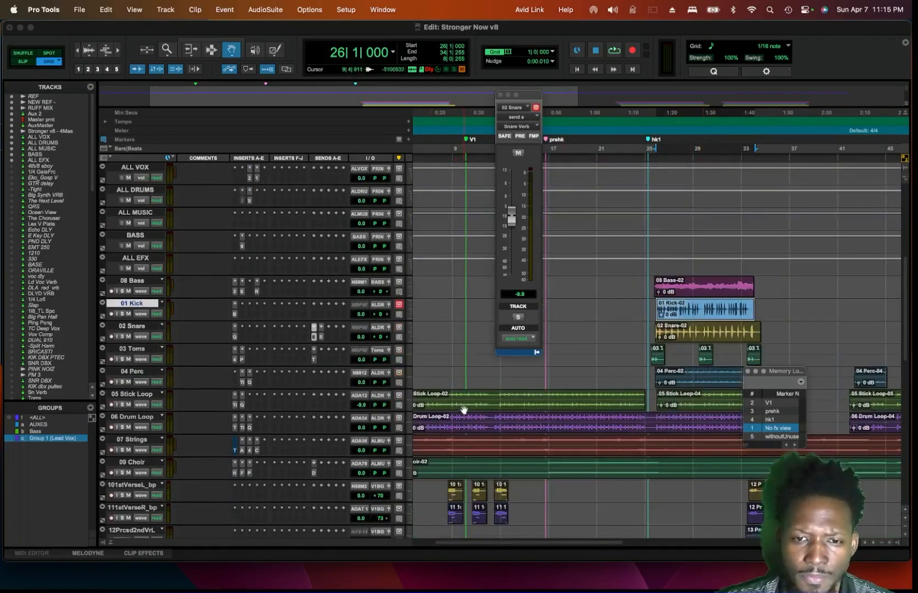
pyautogui.moveTo(298, 411); pyautogui.dragTo(317, 482)
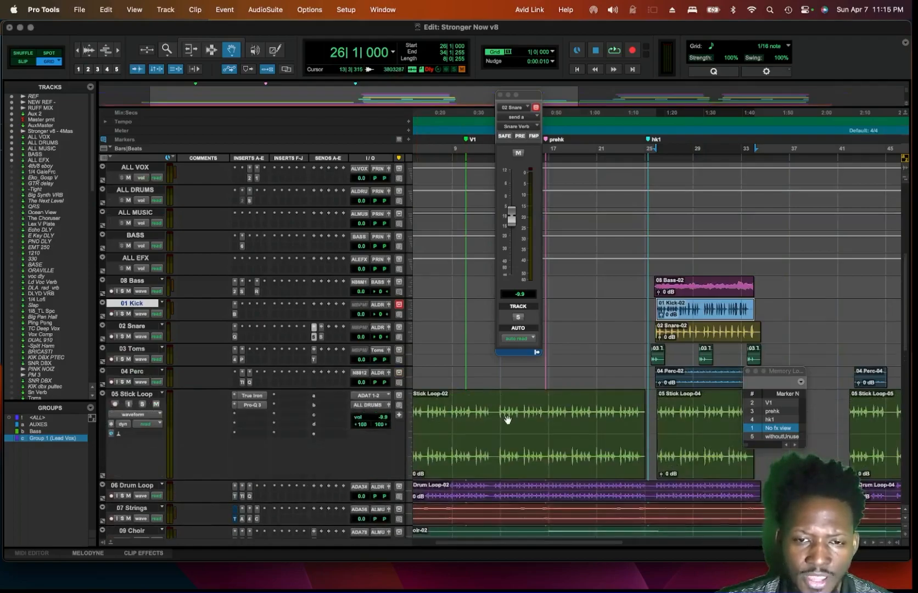
pyautogui.click(252, 405)
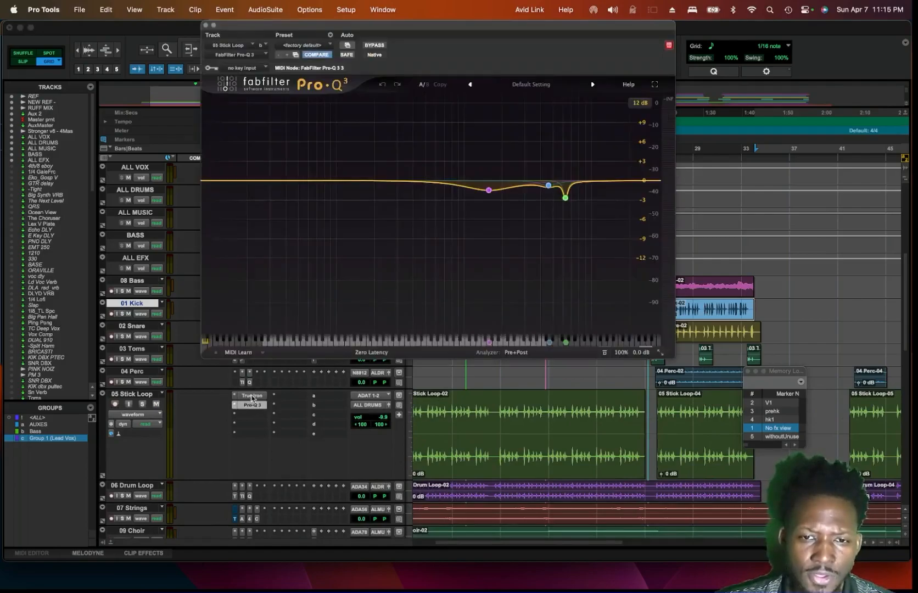
pyautogui.click(252, 396)
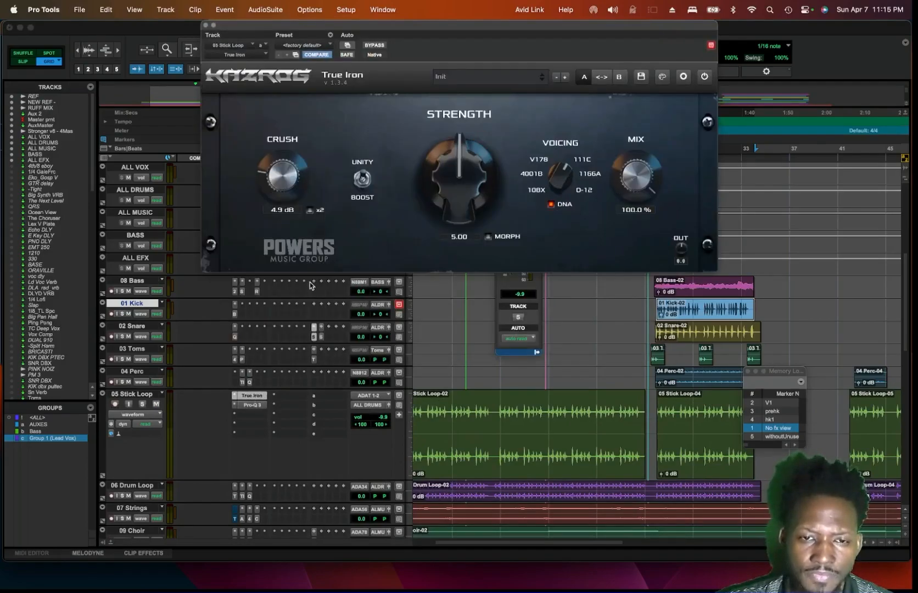
# Step: Inspect the 04 Perc track's FabFilter Pro-Q 3 and True Iron plug-ins, closing each when done
pyautogui.click(242, 383)
pyautogui.click(249, 383)
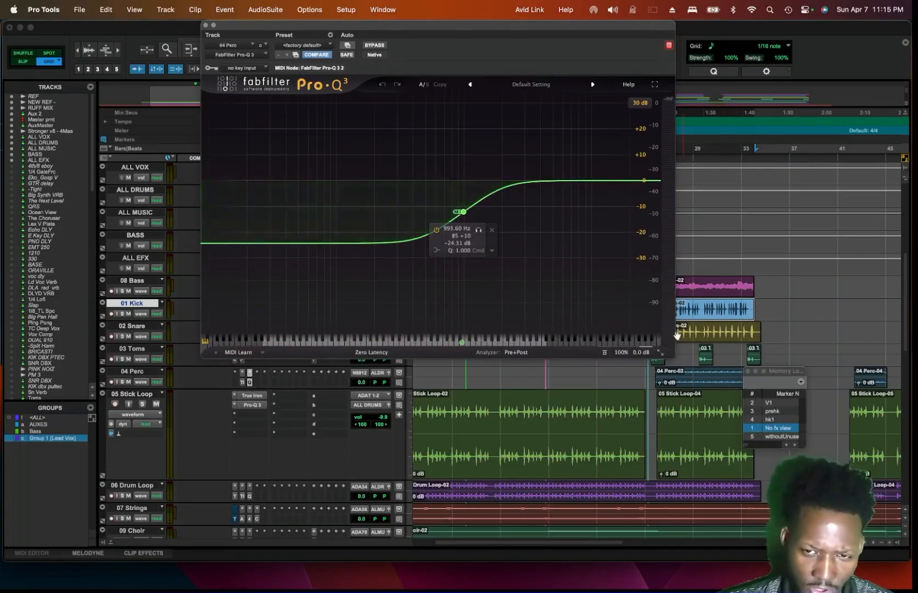
pyautogui.click(206, 25)
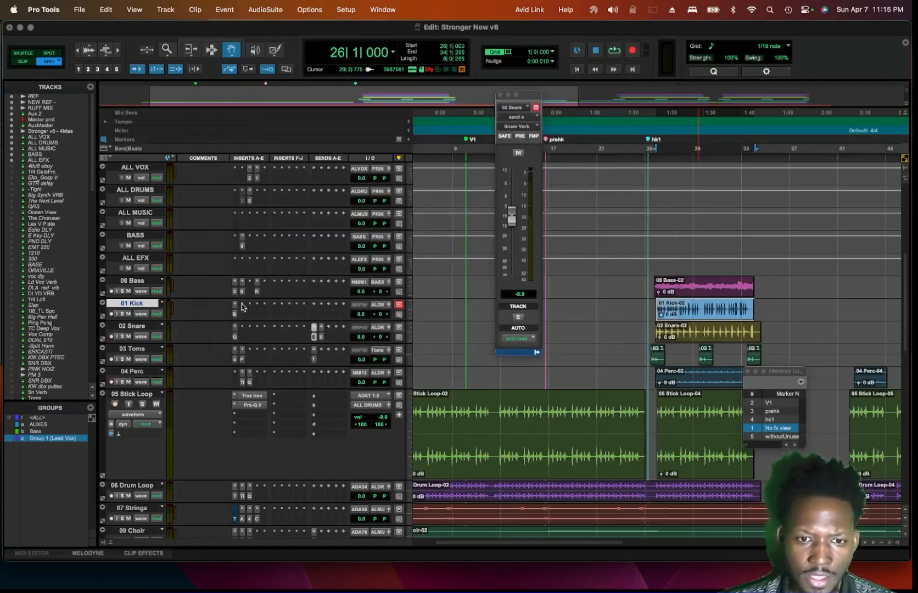
pyautogui.click(243, 384)
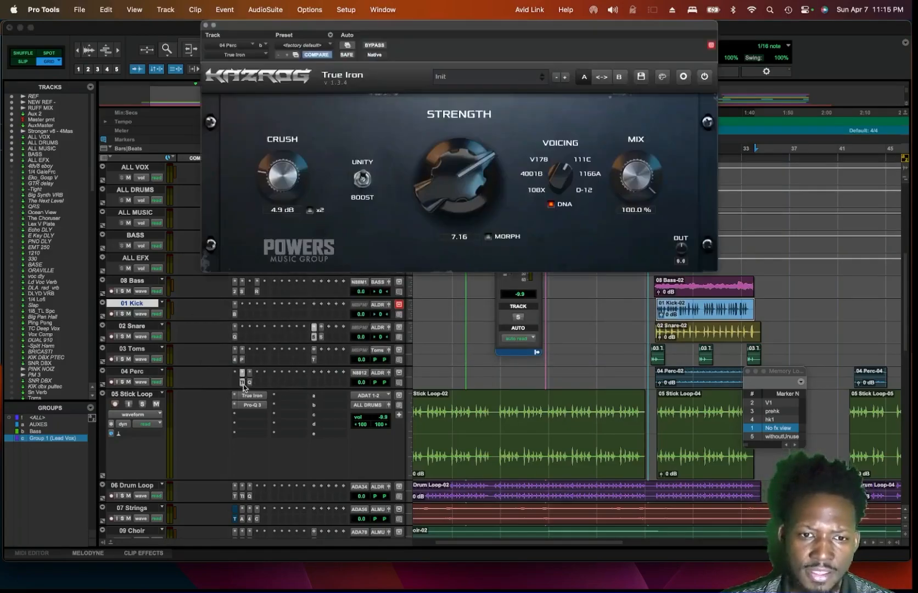
pyautogui.click(206, 25)
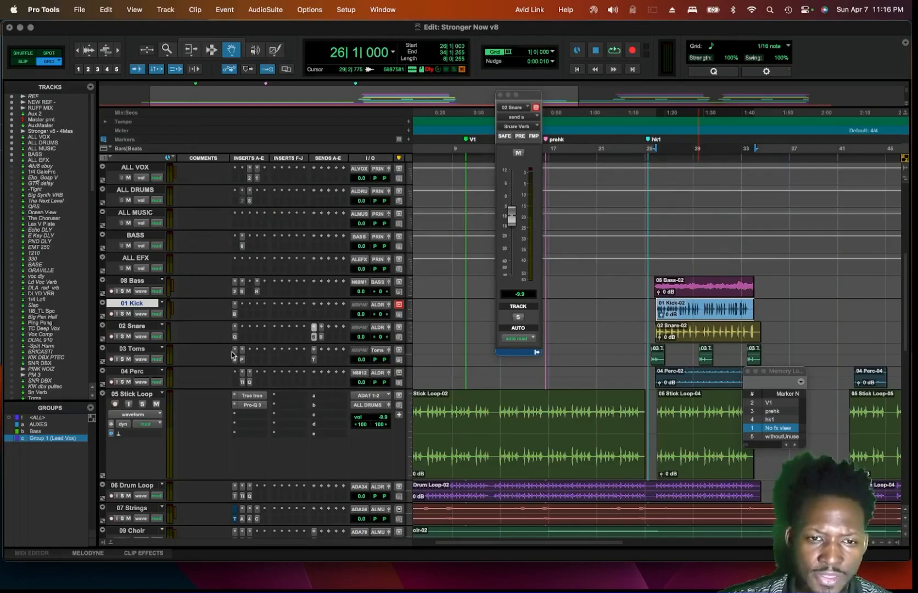
# Step: Enlarge the 06 Drum Loop and 07 Strings tracks so their full insert lists are shown
pyautogui.scroll(-2, 298, 368)
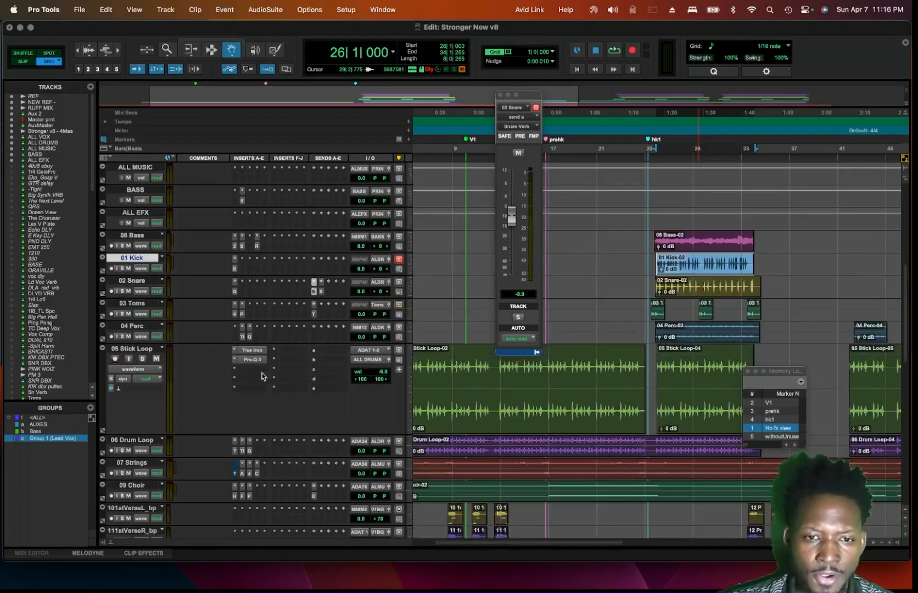
pyautogui.scroll(-1, 242, 353)
pyautogui.scroll(-1, 250, 341)
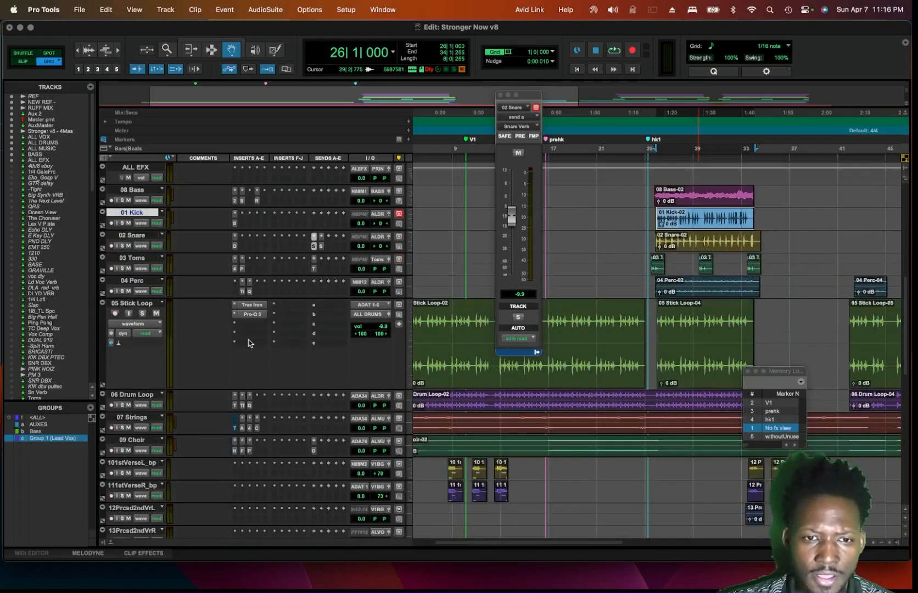
pyautogui.scroll(-1, 254, 333)
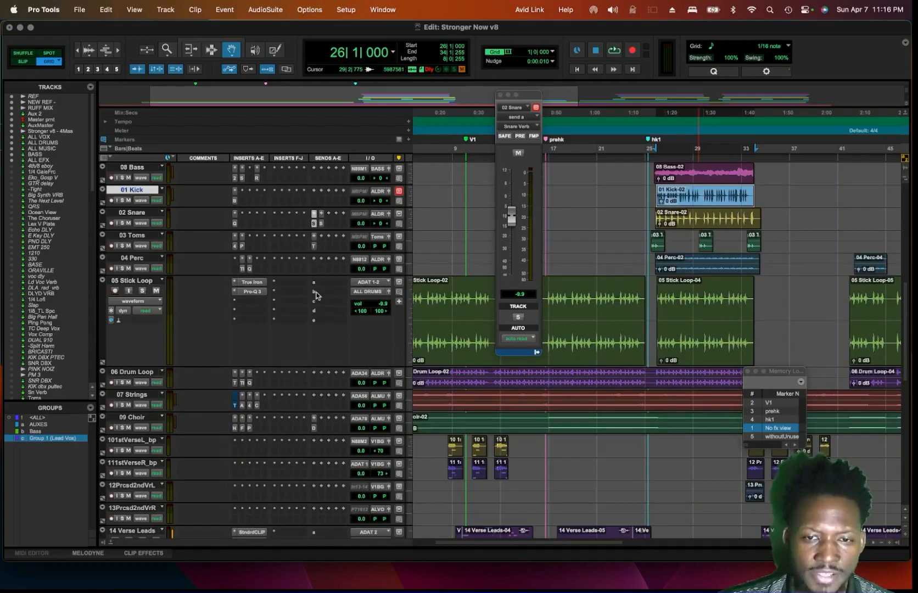
pyautogui.scroll(-2, 325, 297)
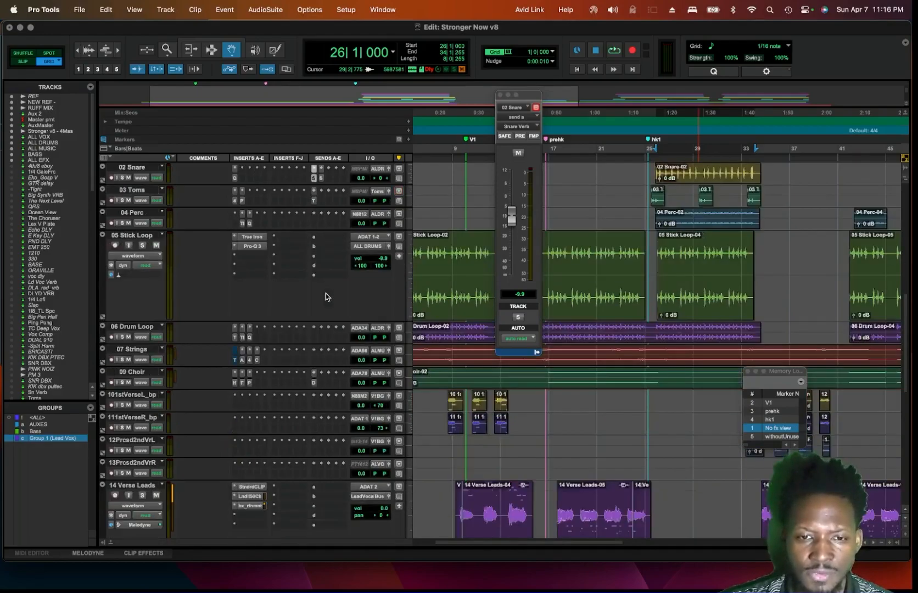
pyautogui.scroll(-2, 327, 296)
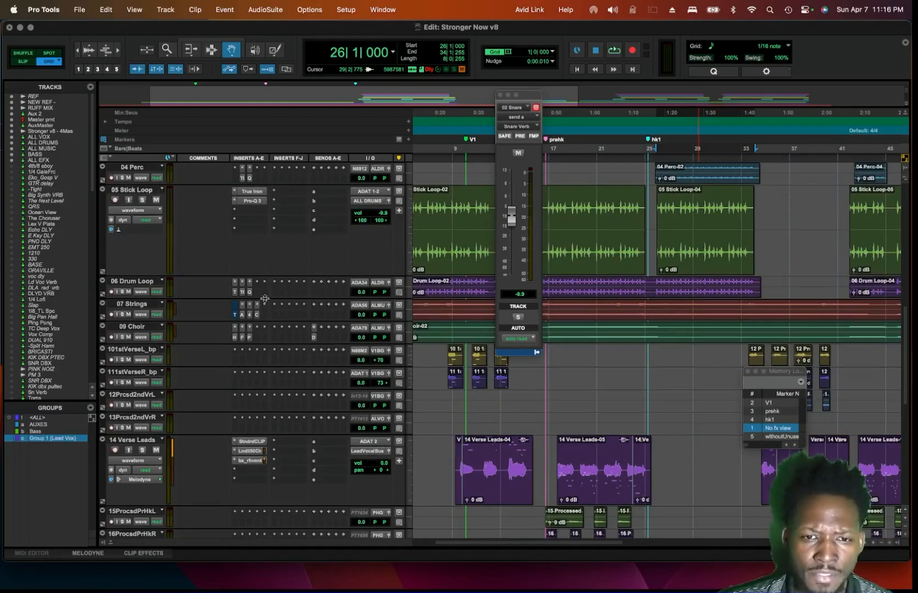
pyautogui.moveTo(265, 297); pyautogui.dragTo(260, 344)
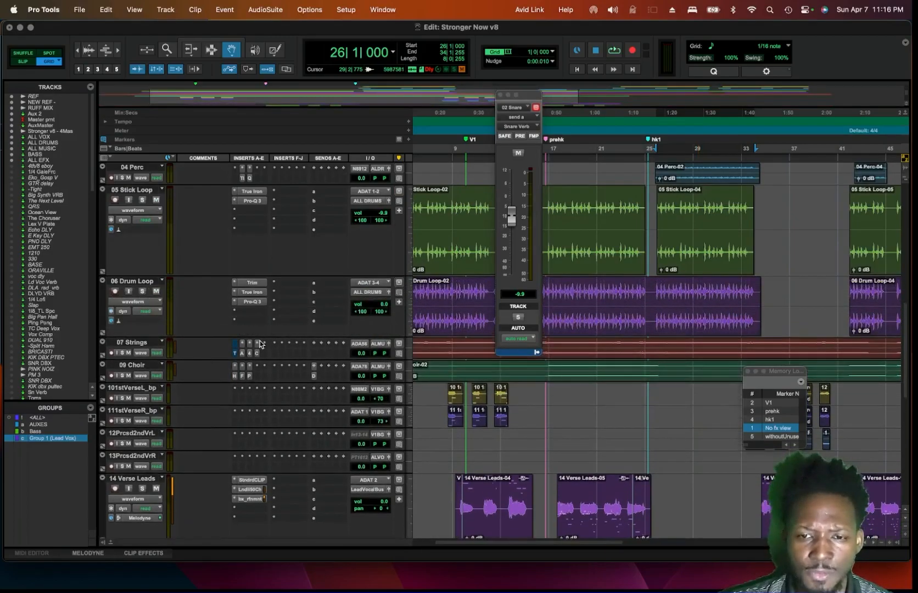
pyautogui.scroll(10, 261, 329)
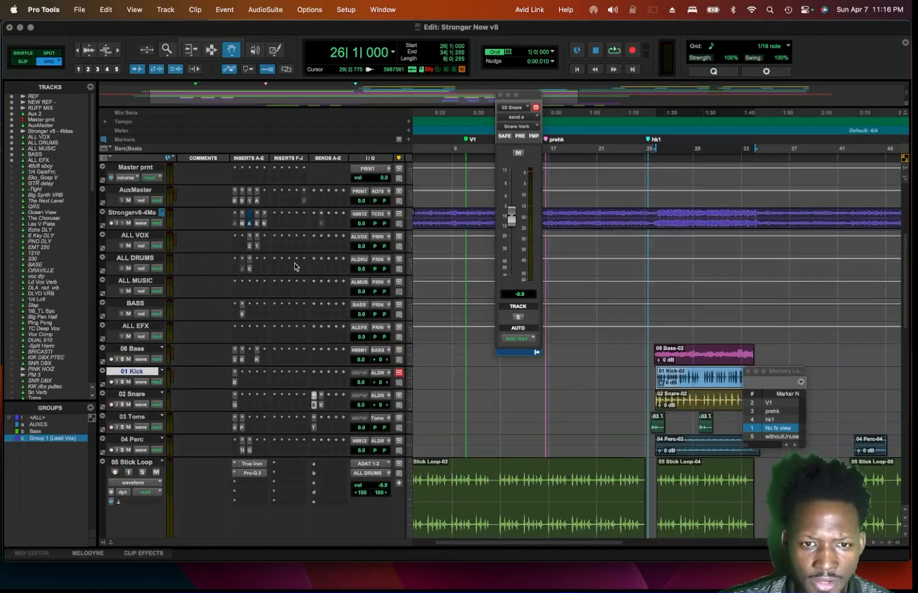
pyautogui.scroll(-3, 332, 414)
pyautogui.scroll(-5, 332, 414)
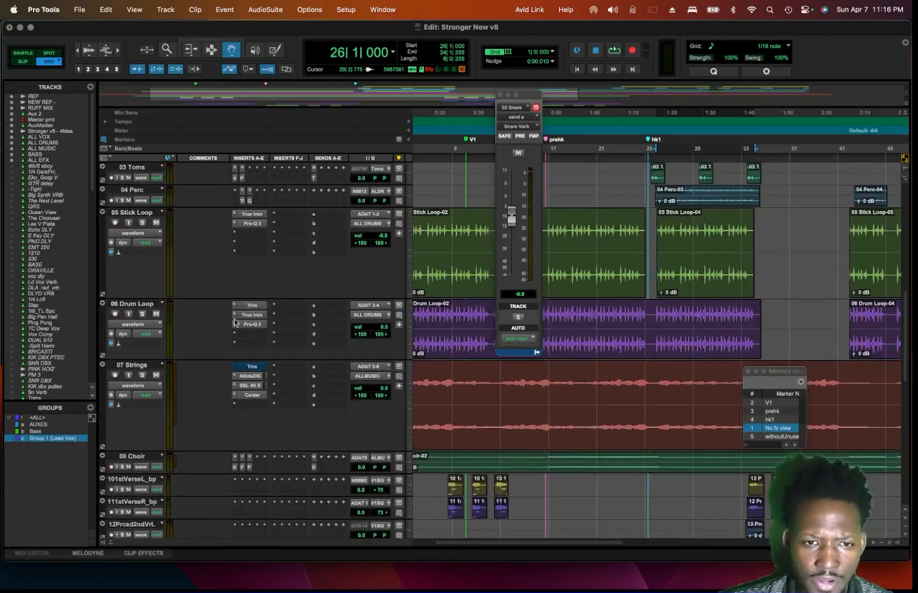
# Step: Inspect the 06 Drum Loop track's Trim, True Iron and Pro-Q 3 plug-ins, including the EQ cuts, and close the plug-in window
pyautogui.click(253, 305)
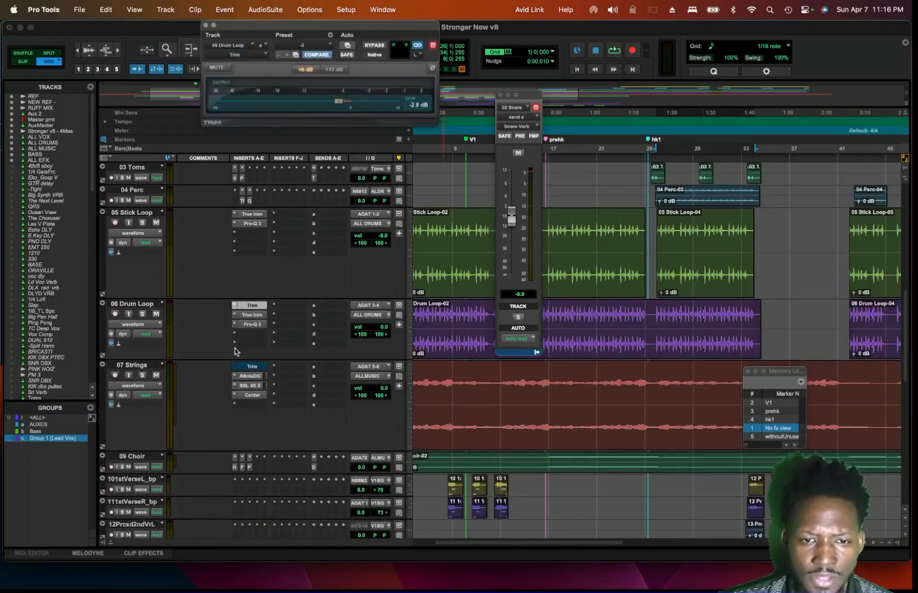
pyautogui.click(249, 315)
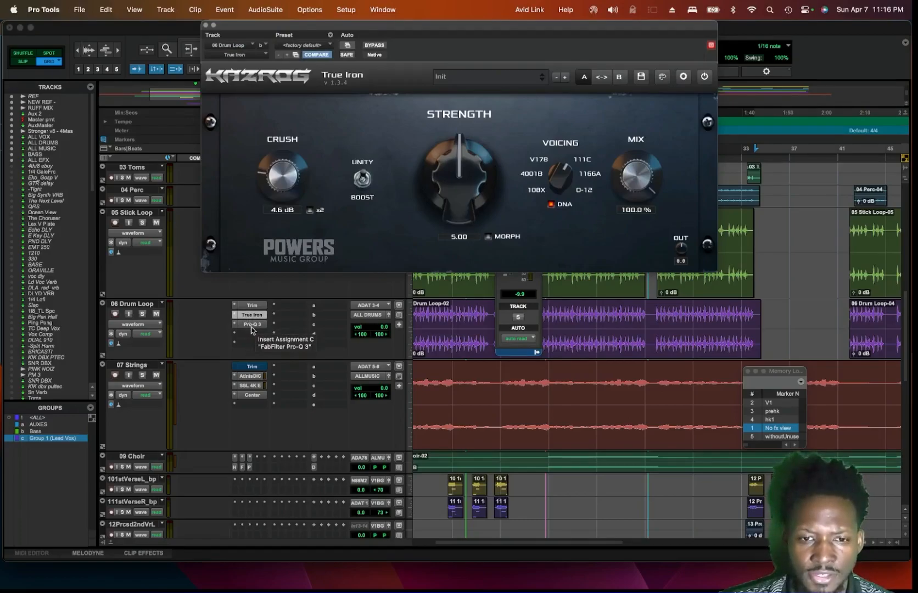
pyautogui.click(251, 325)
pyautogui.moveTo(354, 197)
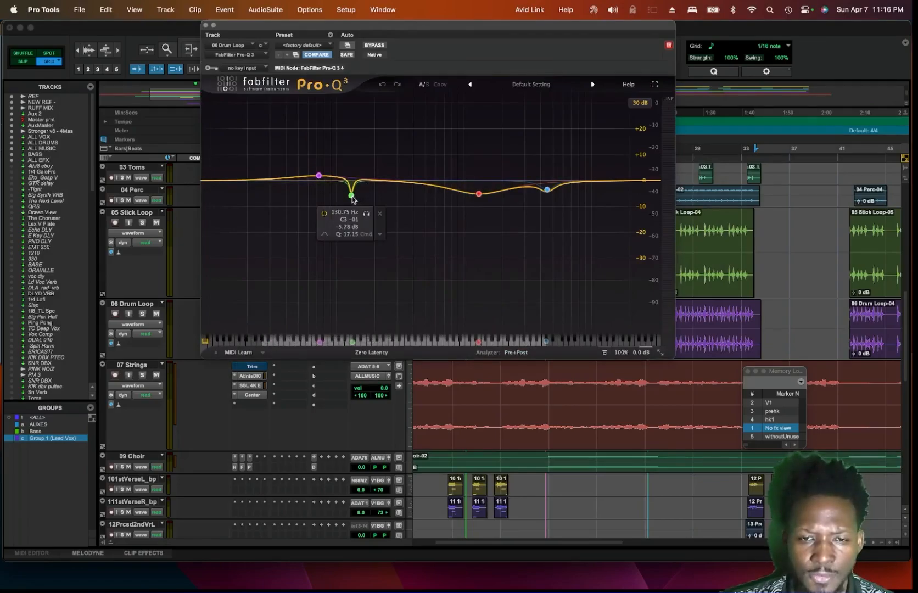
pyautogui.moveTo(485, 202)
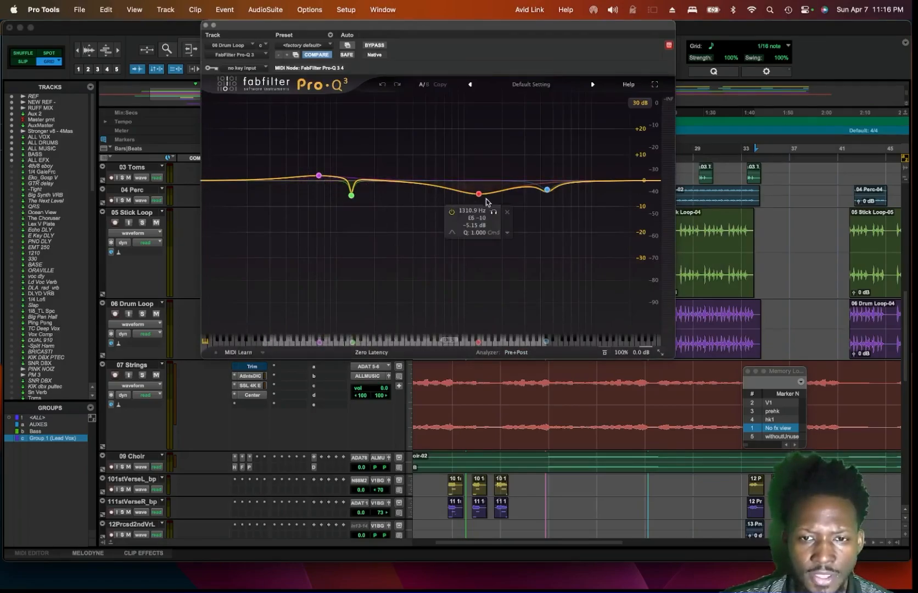
pyautogui.click(206, 26)
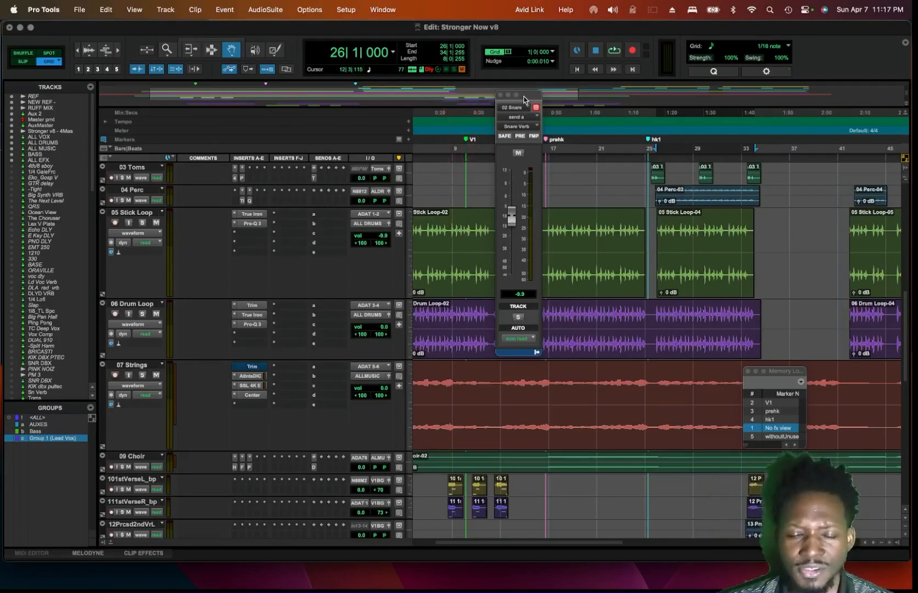
# Step: Move the floating Snare Verb send window closer to the transport controls and select the 07 Strings track
pyautogui.moveTo(520, 100); pyautogui.dragTo(622, 63)
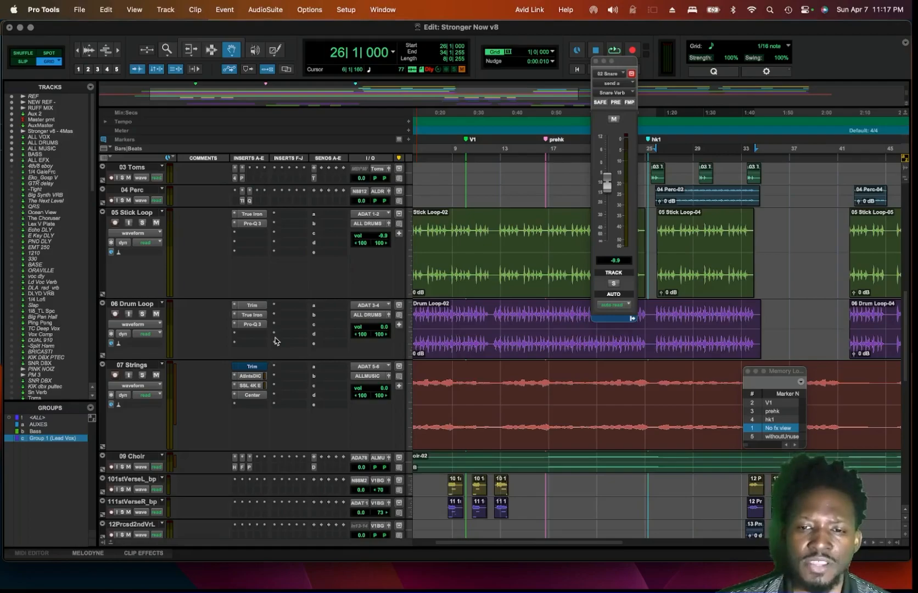
pyautogui.scroll(-2, 275, 341)
pyautogui.scroll(-5, 286, 350)
pyautogui.scroll(3, 284, 341)
pyautogui.scroll(-1, 281, 324)
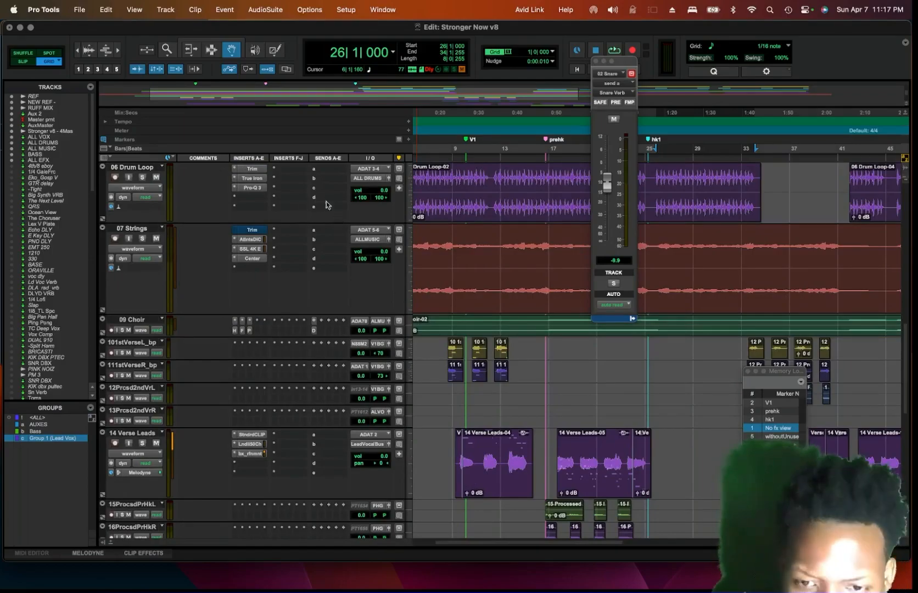
pyautogui.click(137, 230)
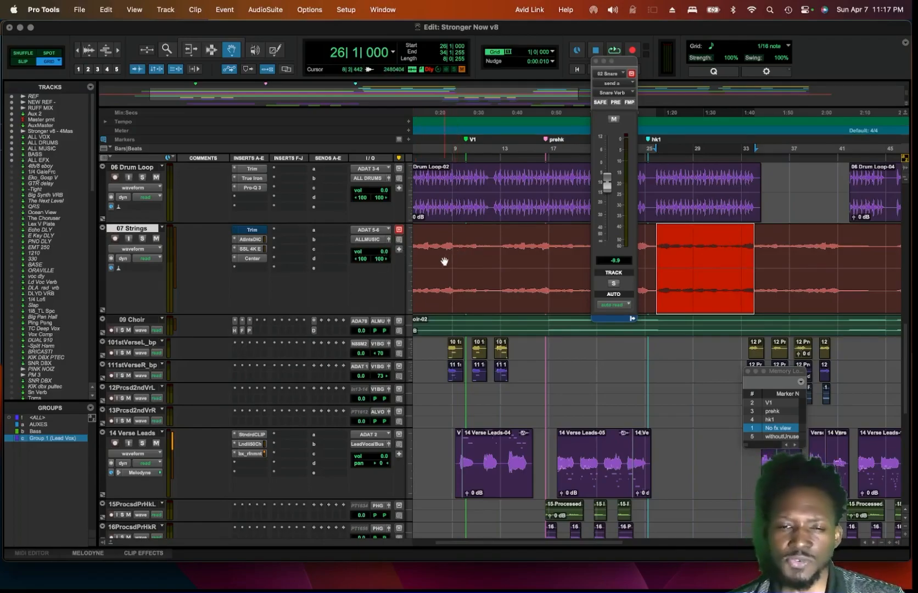
# Step: Inspect the 07 Strings track's Trim and Atlantis Dual Chambers plug-ins, including the reverb's mic distance setting, closing each when done
pyautogui.click(252, 231)
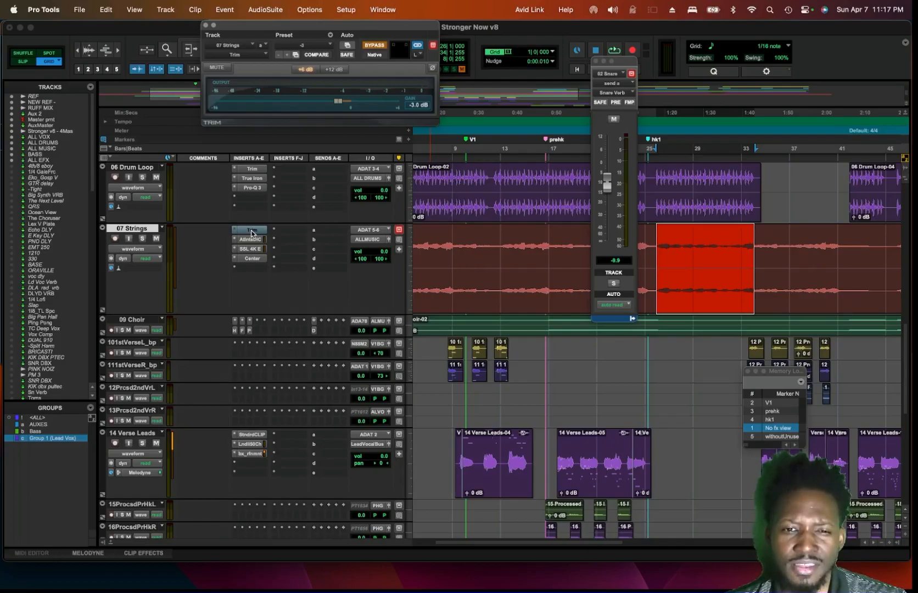
pyautogui.click(251, 231)
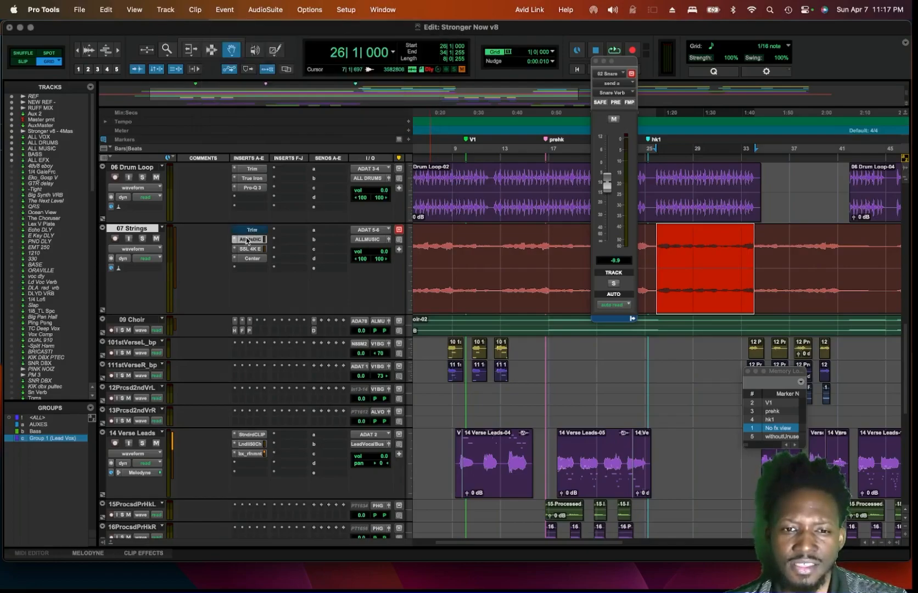
pyautogui.click(248, 239)
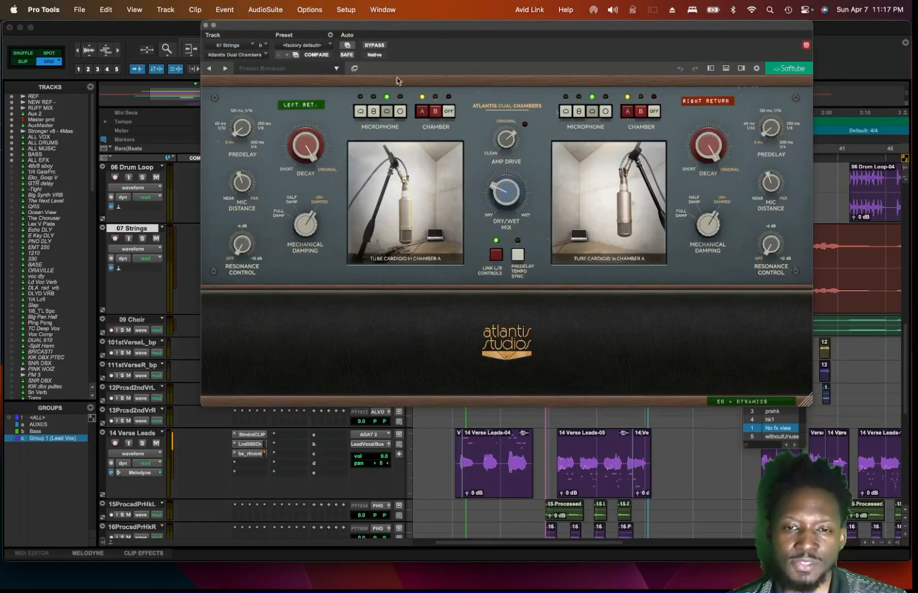
pyautogui.moveTo(403, 26); pyautogui.dragTo(363, 87)
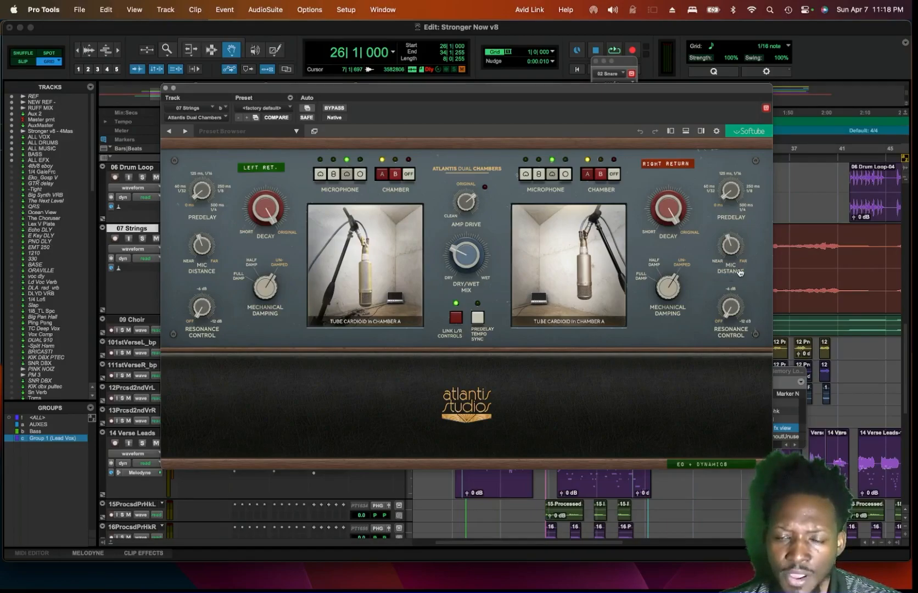
pyautogui.moveTo(730, 252)
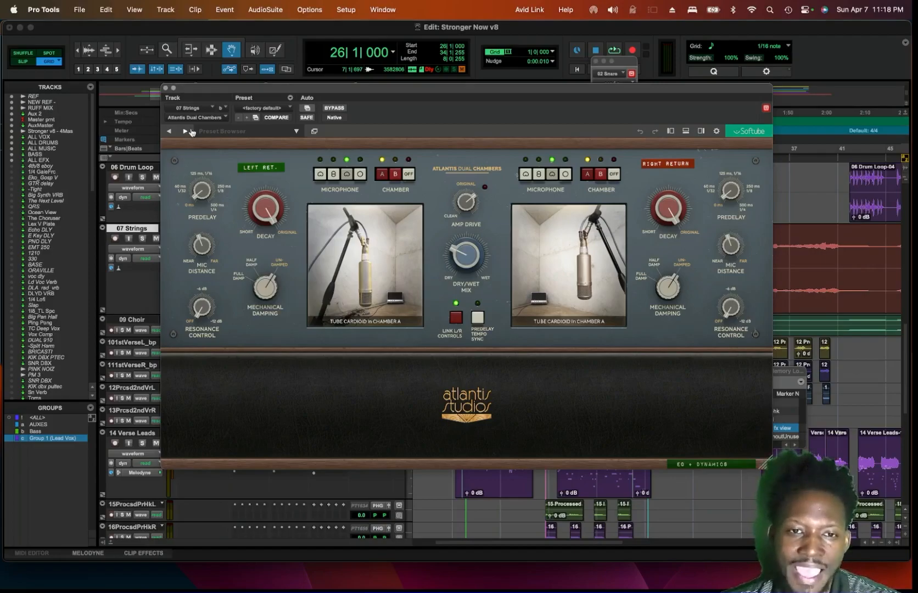
pyautogui.click(166, 87)
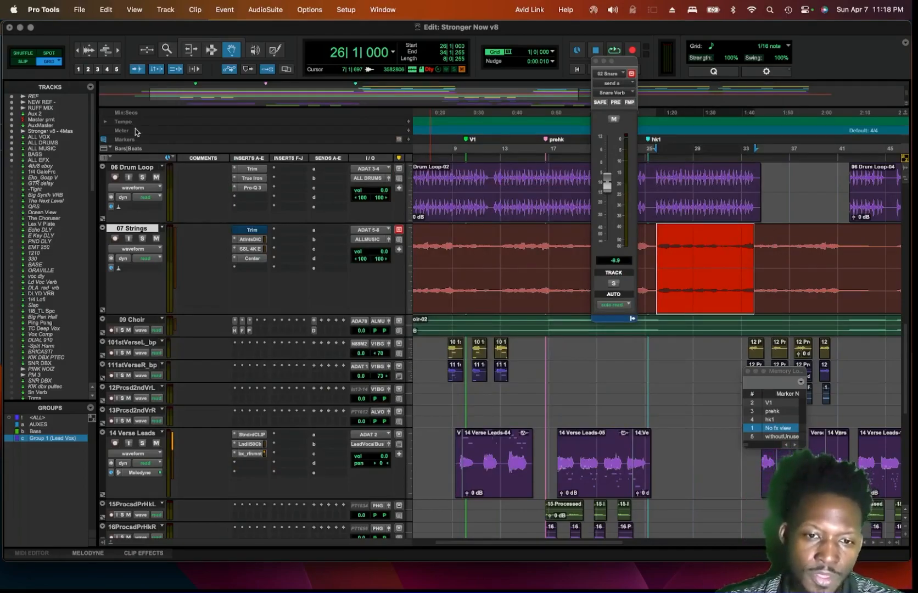
# Step: Open the 14 Verse Leads track's Lindell 50 Channel plug-in, move its window clear of the insert columns, and close it
pyautogui.click(250, 444)
pyautogui.moveTo(345, 88); pyautogui.dragTo(547, 24)
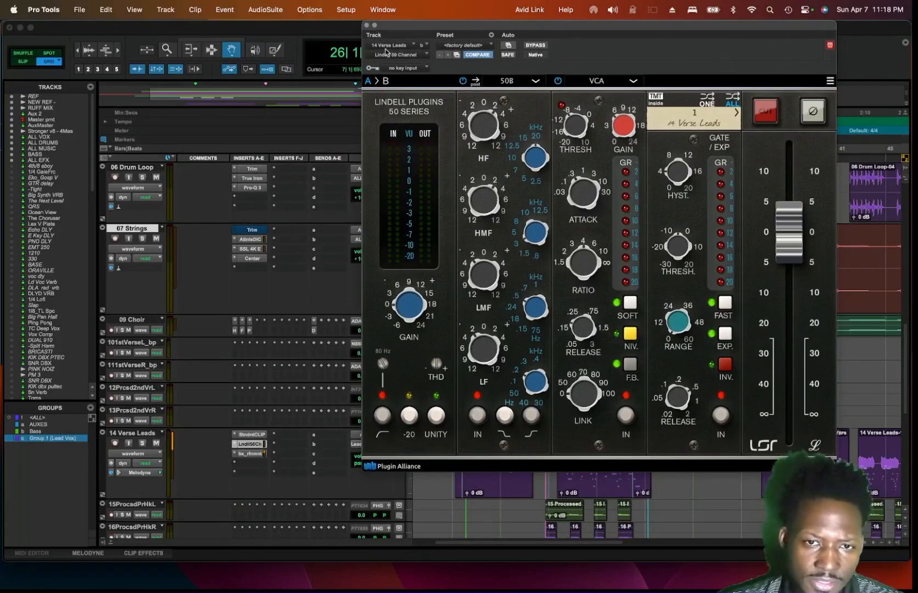
pyautogui.click(368, 25)
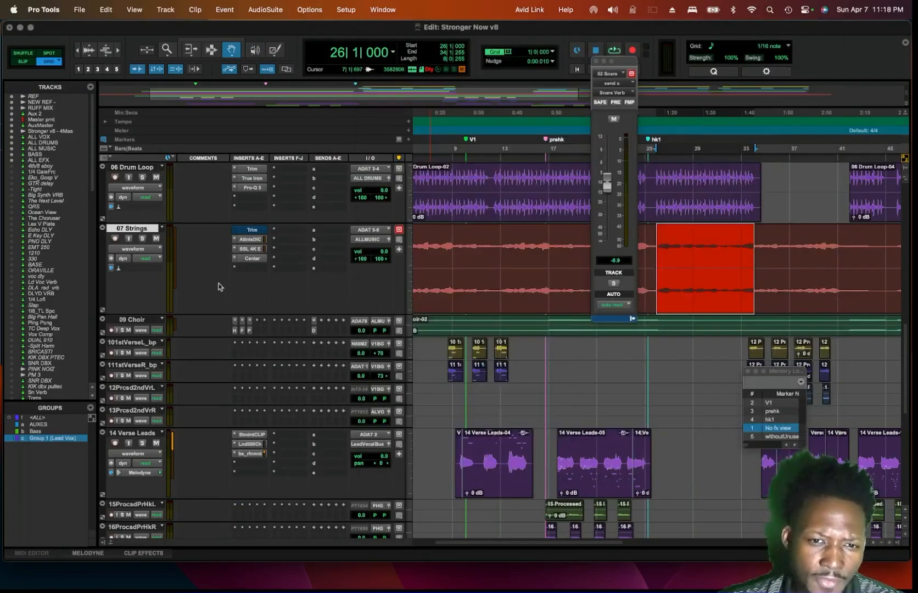
# Step: Inspect the 07 Strings track's SSL 4K E low-end EQ settings and Center plug-in's center and sides levels, closing each when done
pyautogui.click(249, 249)
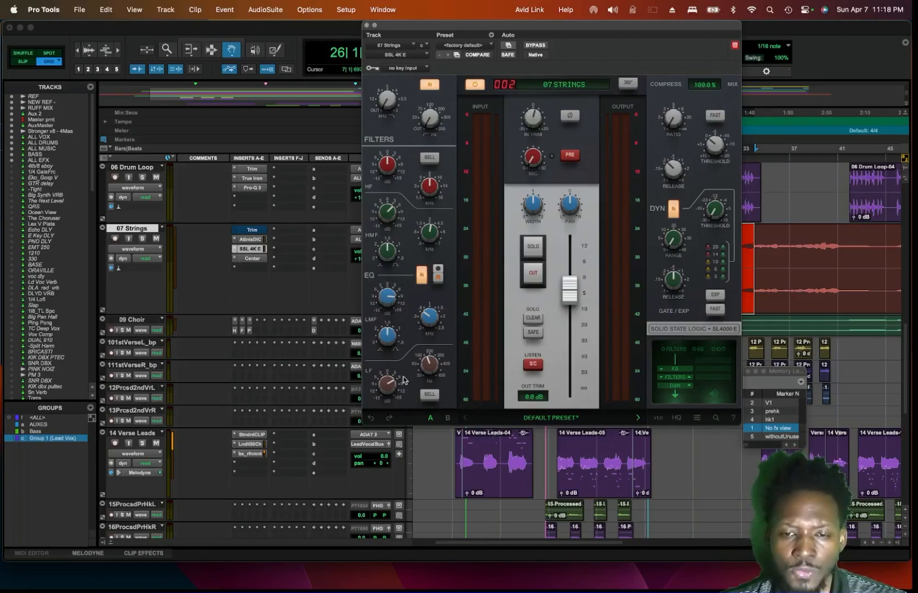
pyautogui.moveTo(431, 365)
pyautogui.moveTo(395, 307)
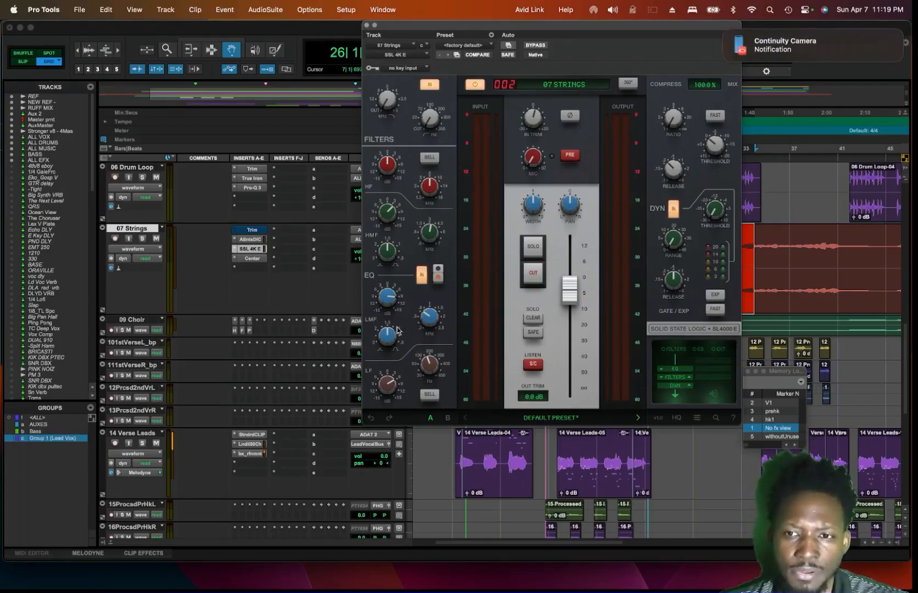
pyautogui.click(367, 25)
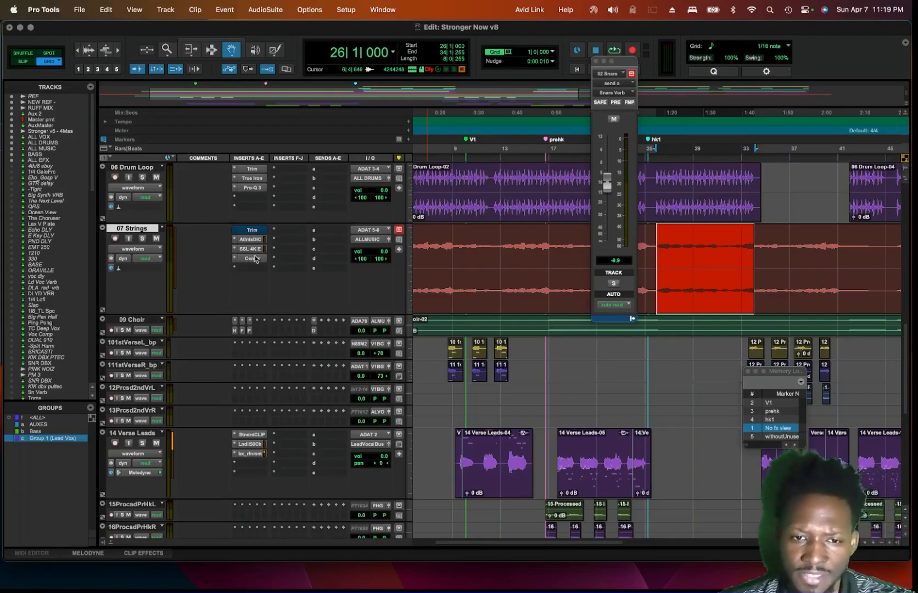
pyautogui.click(252, 258)
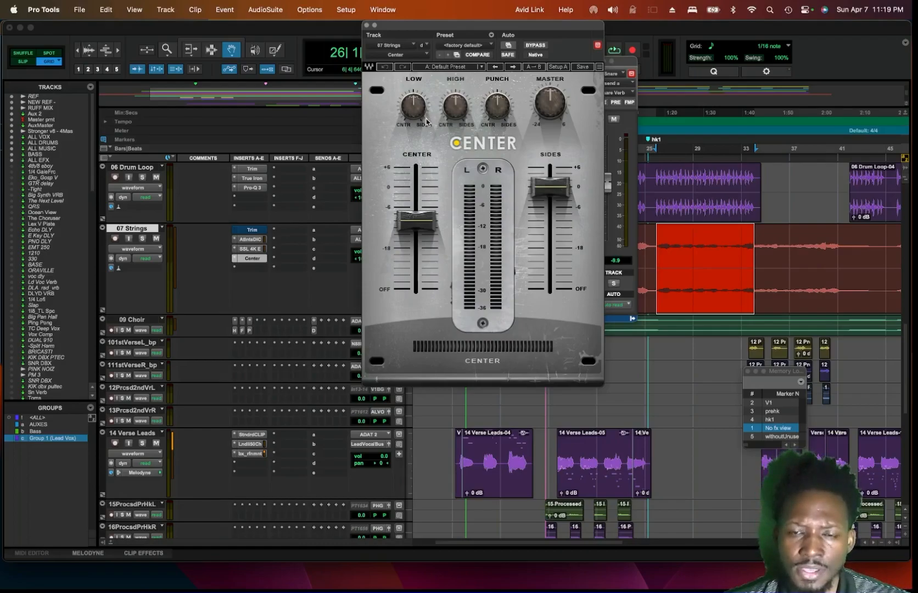
pyautogui.moveTo(545, 183)
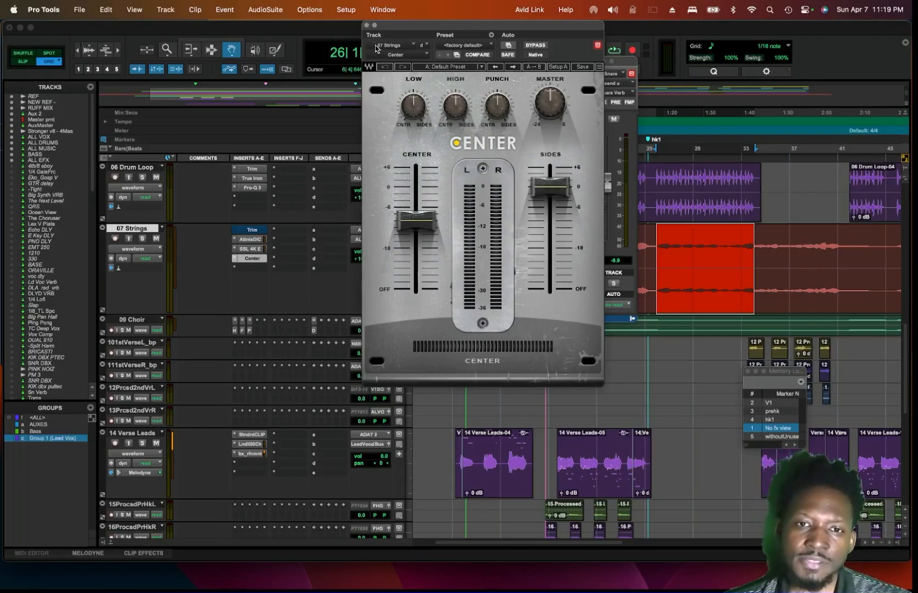
pyautogui.click(366, 25)
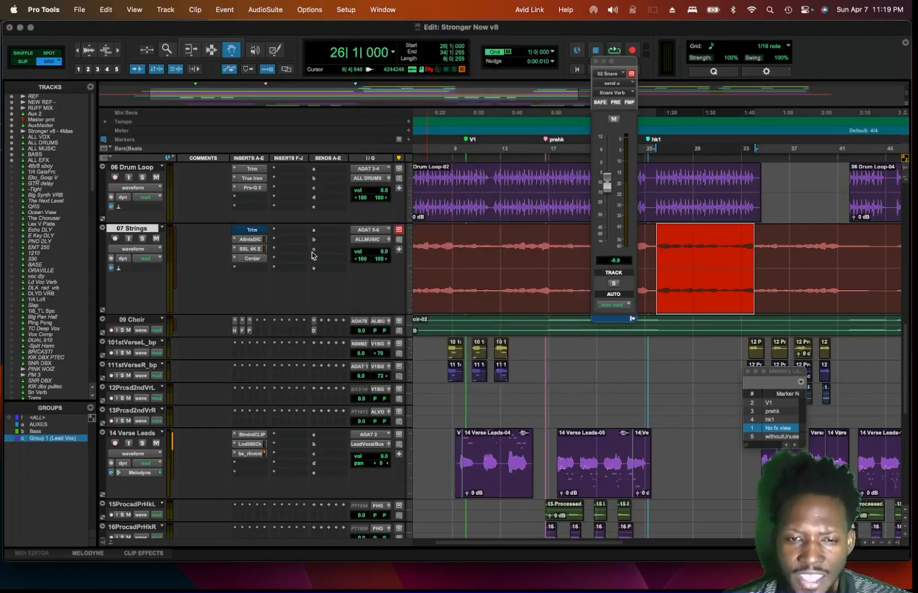
# Step: Enlarge the 09 Choir track so its full insert and send lists are shown
pyautogui.scroll(-2, 275, 277)
pyautogui.scroll(2, 294, 225)
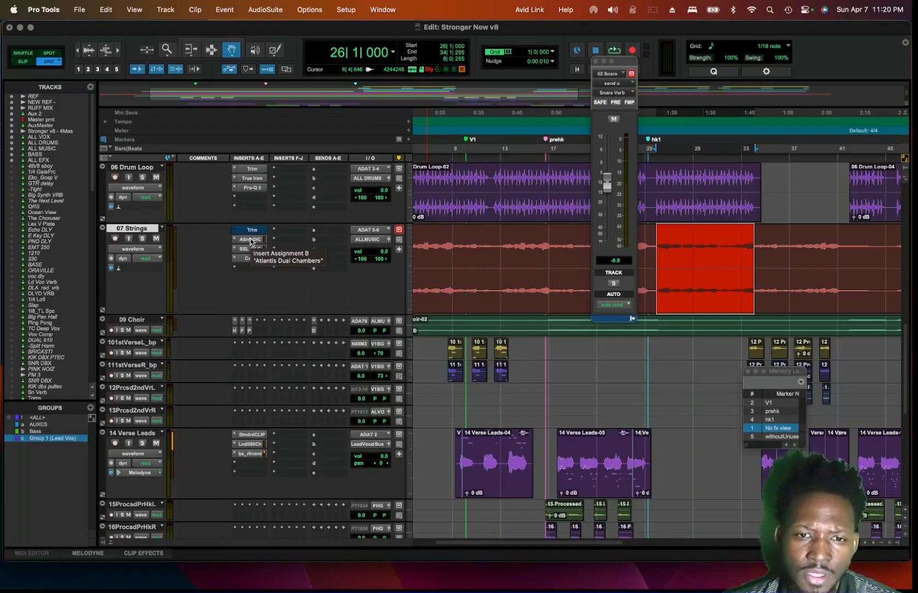
pyautogui.scroll(-3, 299, 288)
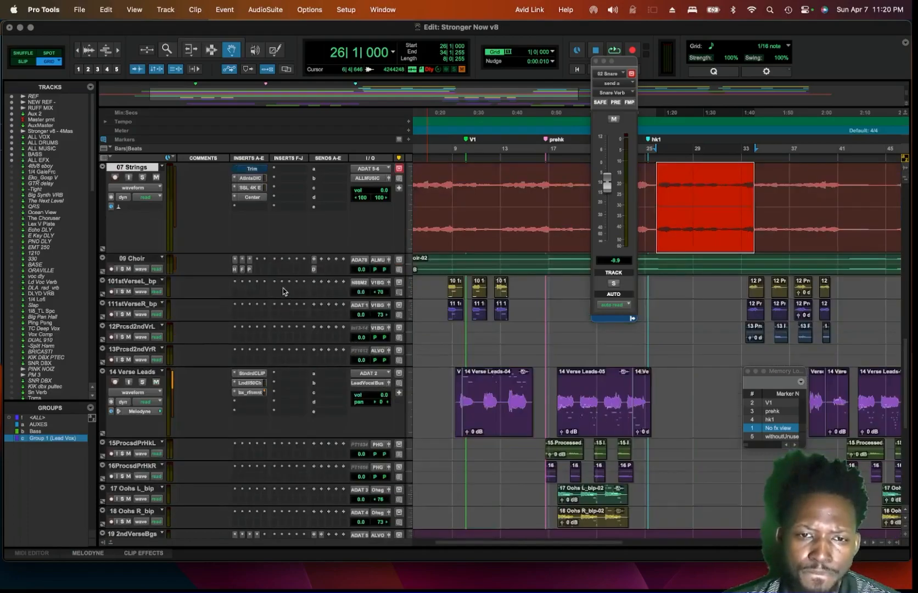
pyautogui.moveTo(281, 277); pyautogui.dragTo(297, 346)
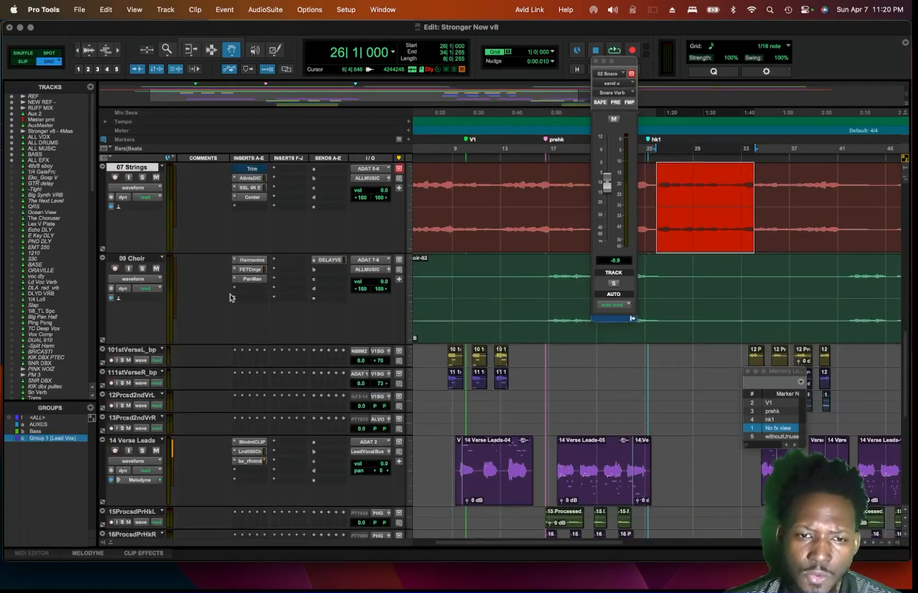
# Step: Inspect the 09 Choir track's Harmonics saturation plug-in and its FET Compressor's input, output and attack settings
pyautogui.click(252, 261)
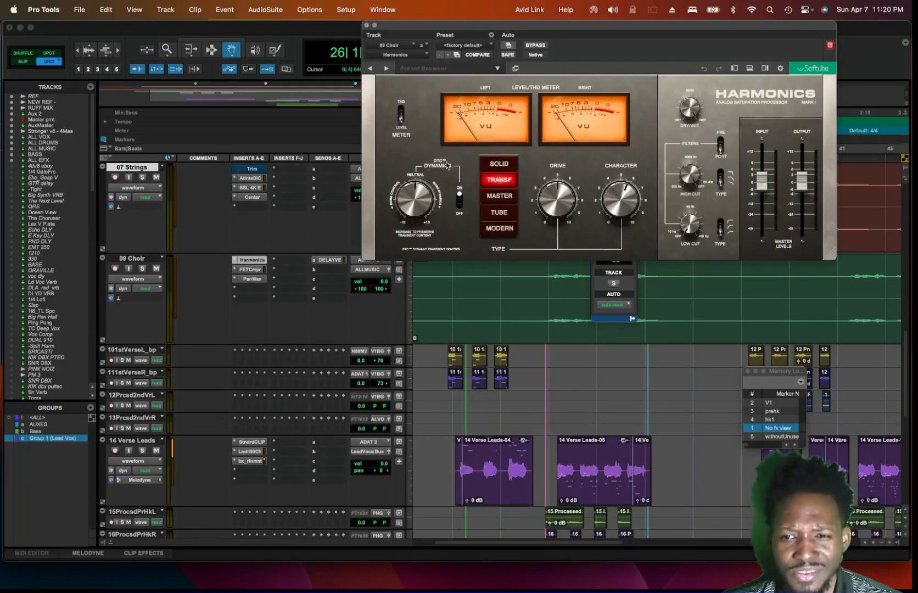
pyautogui.moveTo(540, 191)
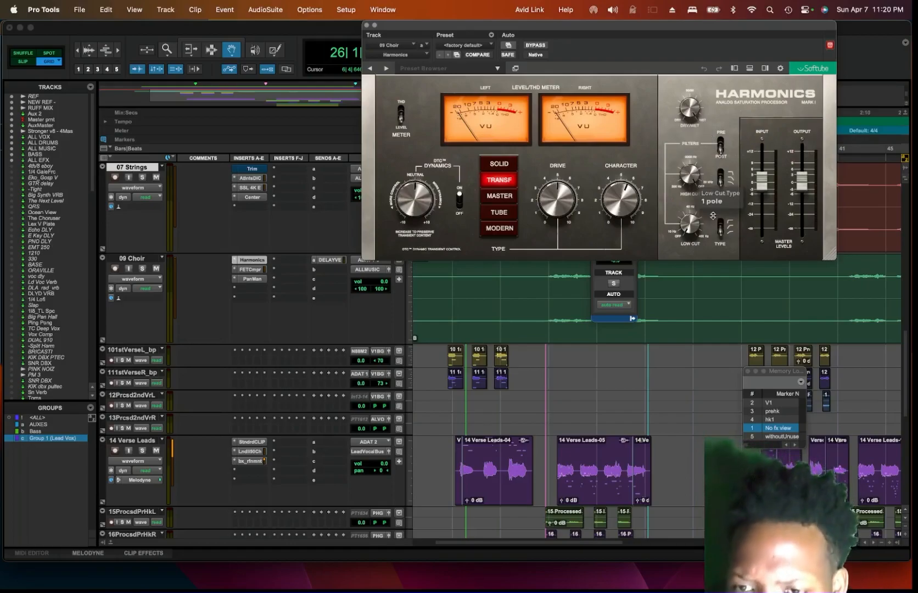
pyautogui.click(366, 27)
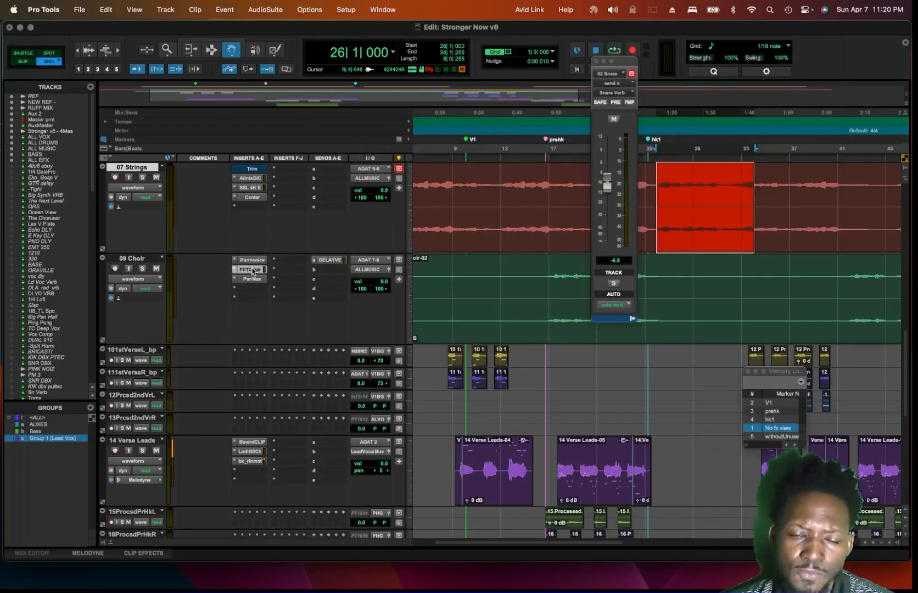
pyautogui.click(252, 270)
pyautogui.moveTo(414, 130)
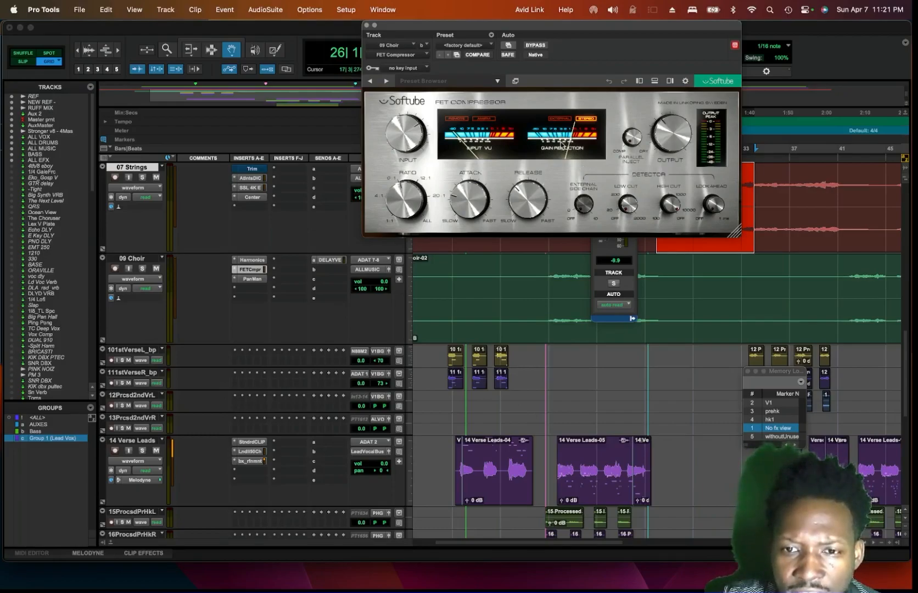
pyautogui.moveTo(690, 136)
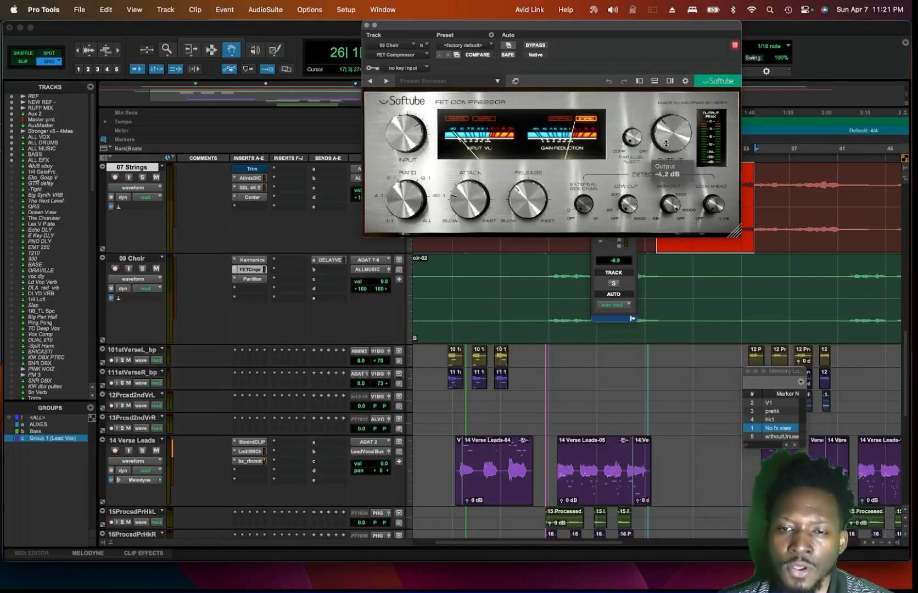
pyautogui.moveTo(464, 199)
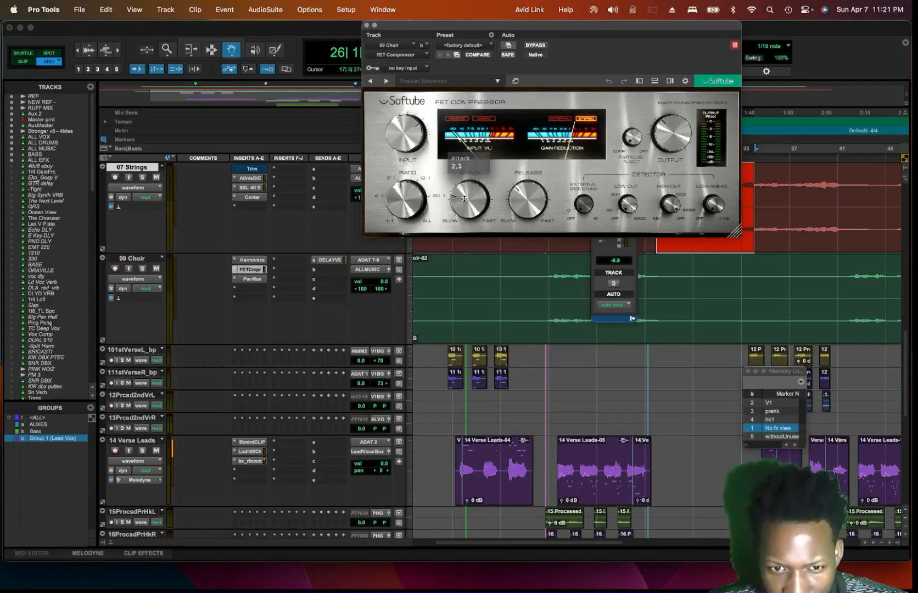
# Step: Inspect the 09 Choir track's PanMan auto-panner and close its window
pyautogui.click(260, 281)
pyautogui.click(260, 281)
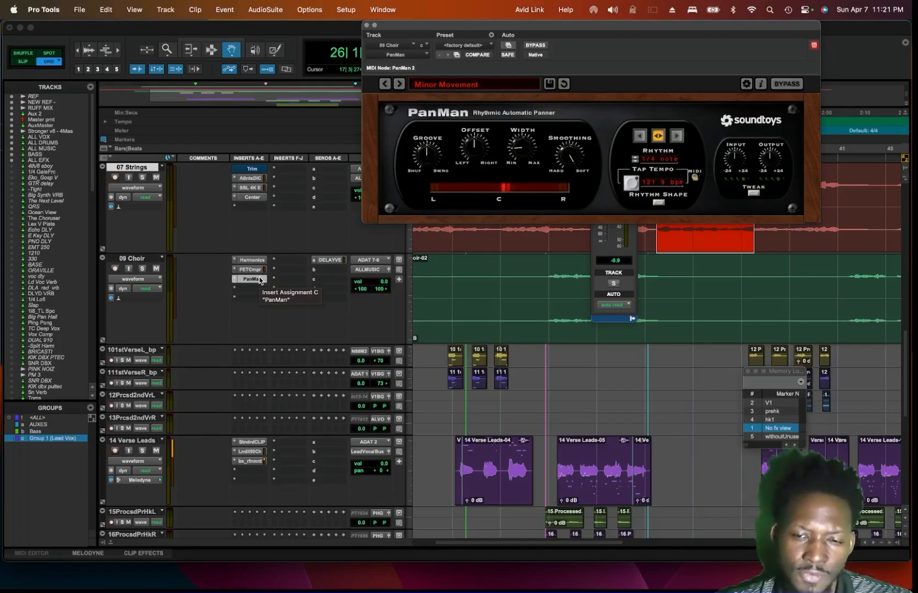
pyautogui.click(366, 26)
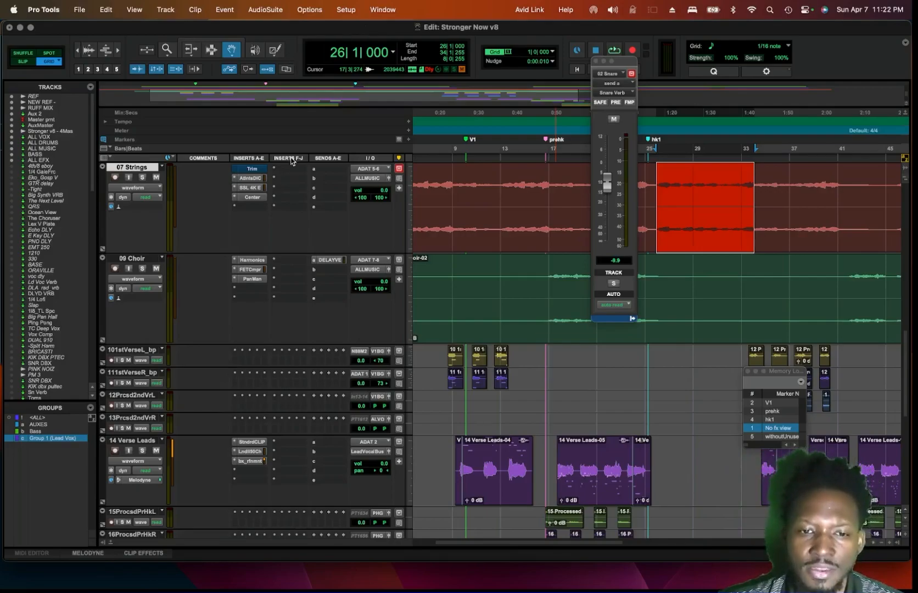
# Step: Hide the inactive 28 Aux 1 track near the end of the track list
pyautogui.scroll(-3, 291, 286)
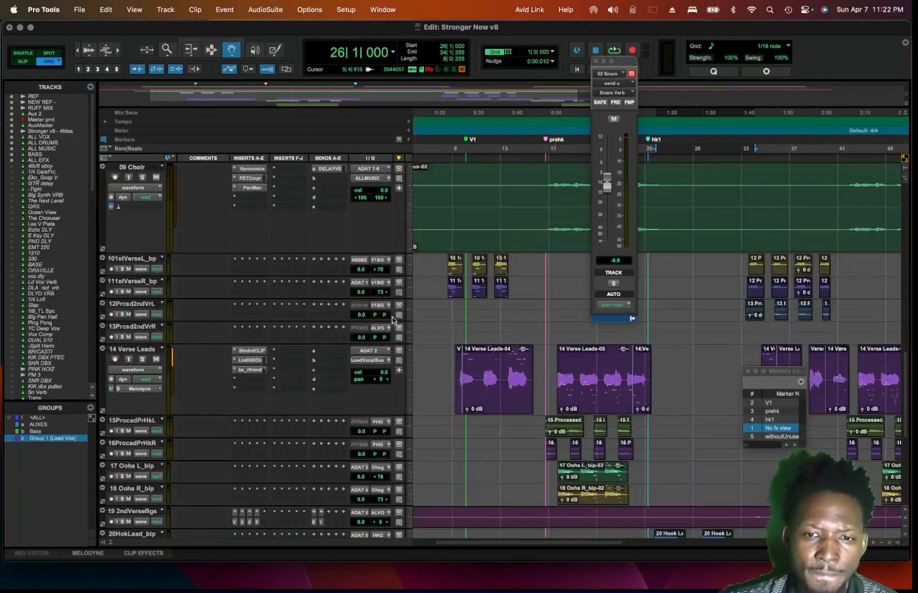
pyautogui.scroll(-5, 392, 319)
pyautogui.scroll(-5, 373, 471)
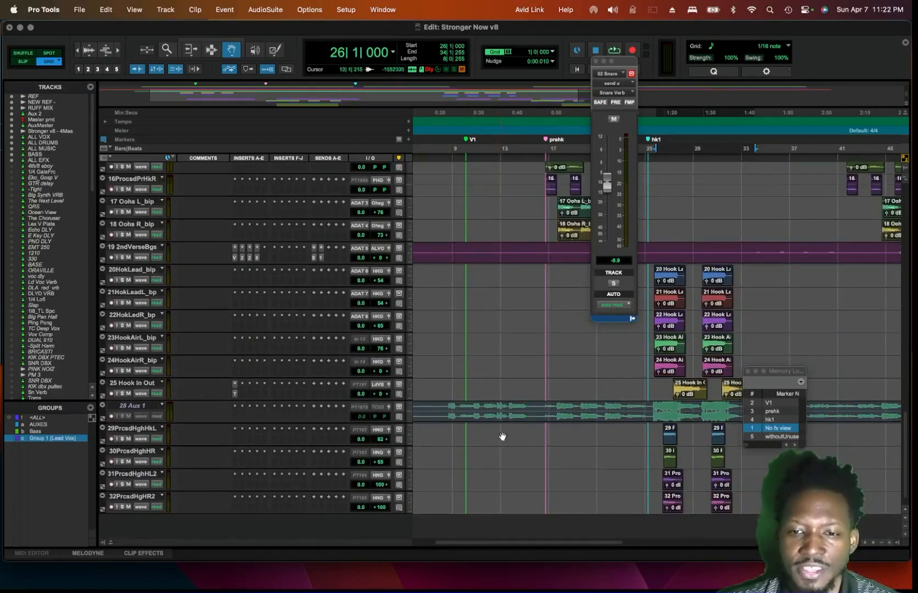
pyautogui.click(128, 407)
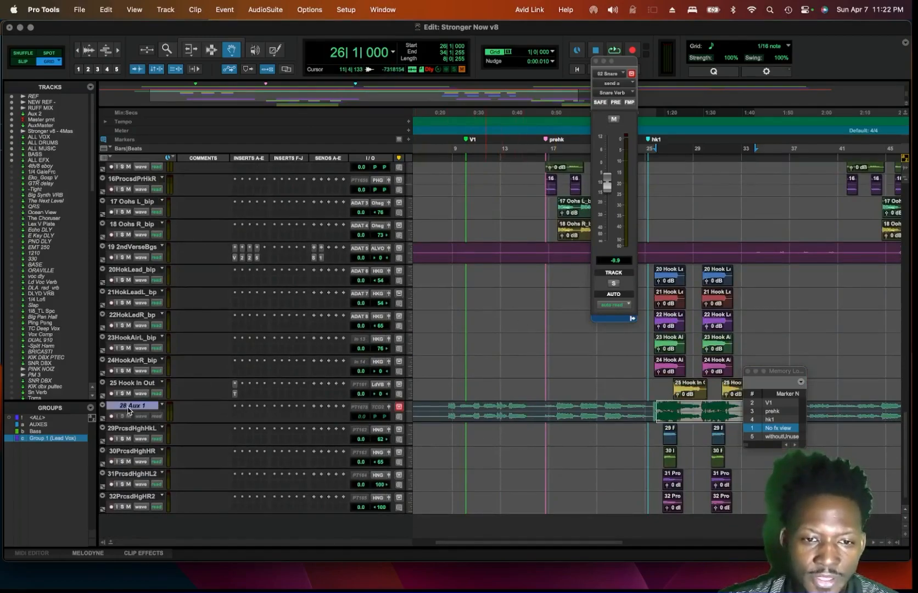
pyautogui.rightClick(129, 409)
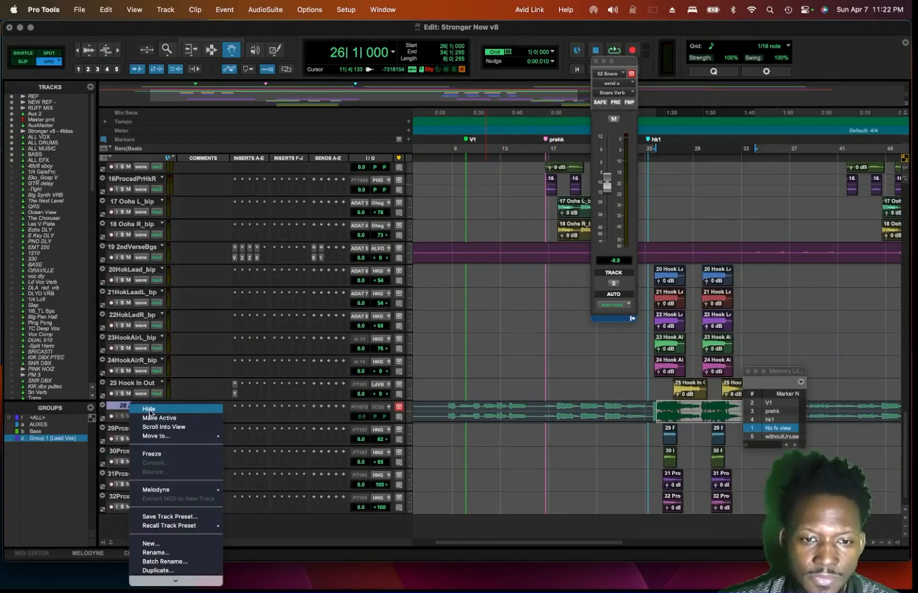
pyautogui.click(137, 409)
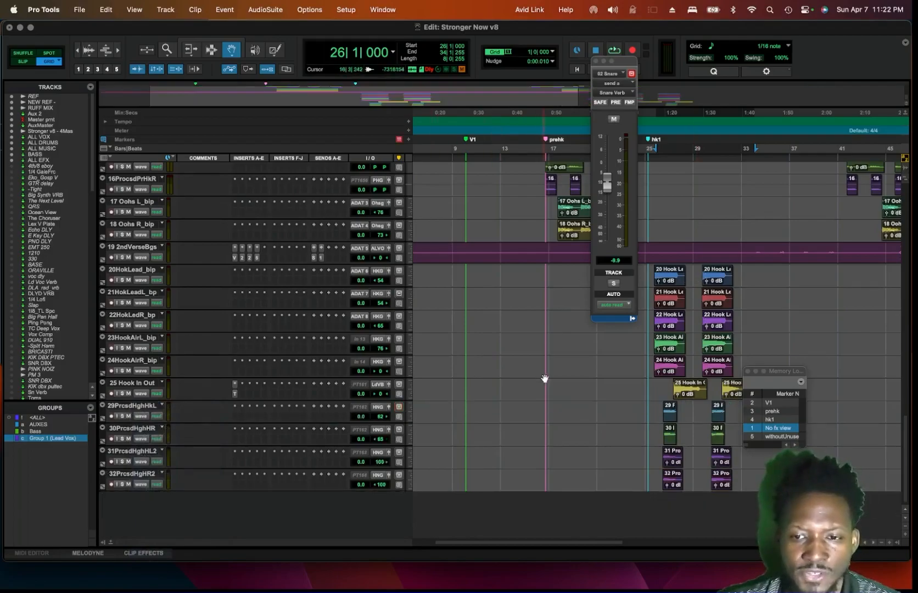
# Step: Select the ALL VOX track and enlarge it so its full insert list is shown
pyautogui.scroll(5, 562, 348)
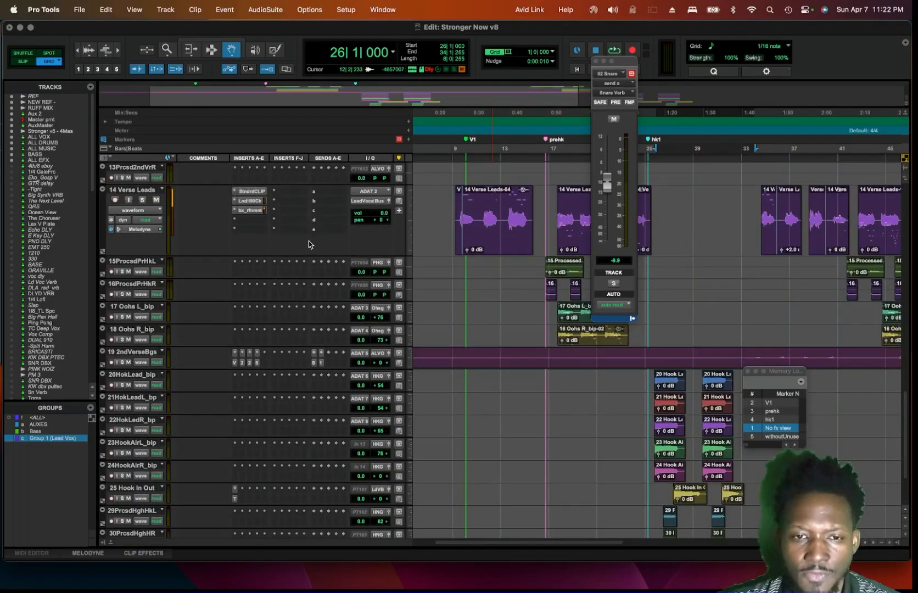
pyautogui.scroll(3, 309, 243)
pyautogui.scroll(10, 309, 246)
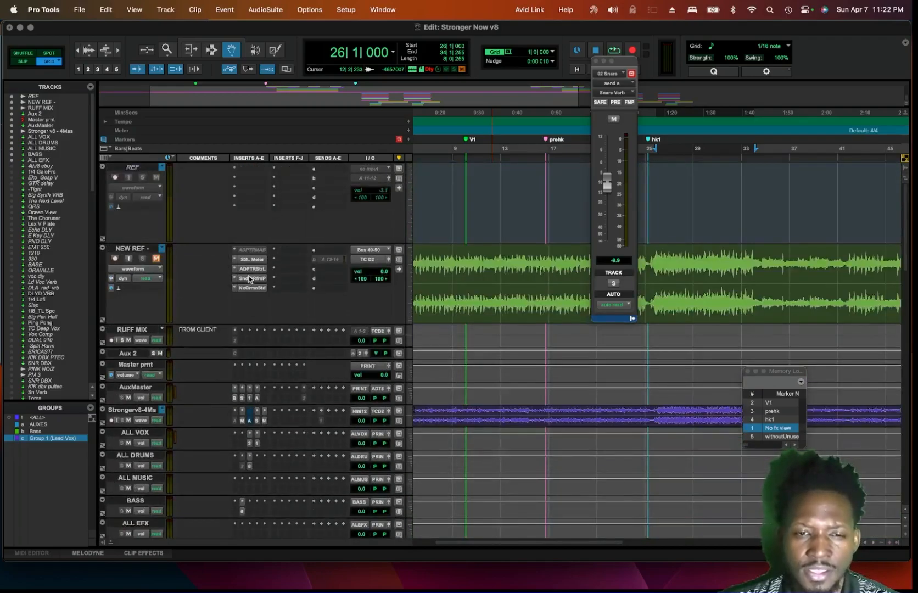
pyautogui.scroll(-2, 264, 291)
pyautogui.scroll(-3, 264, 292)
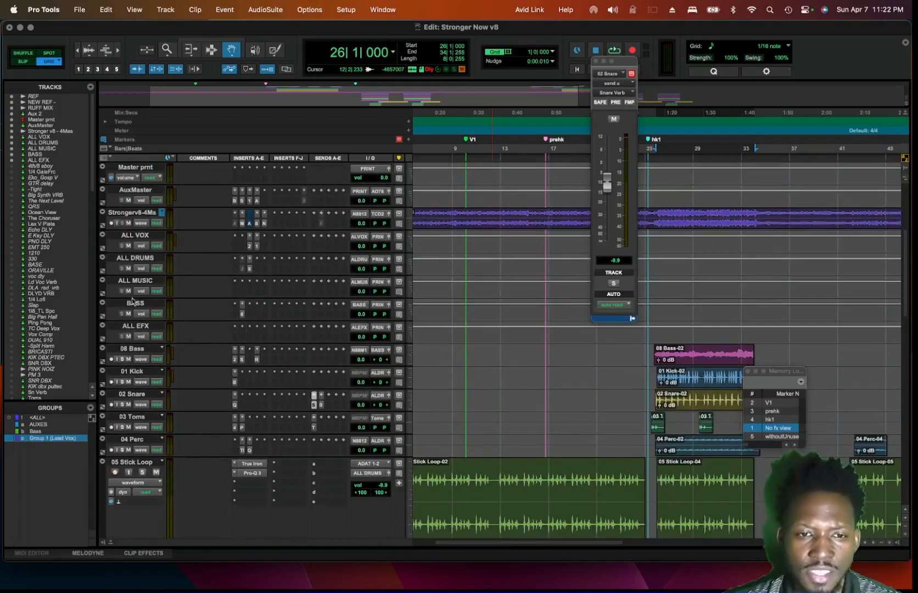
pyautogui.click(138, 236)
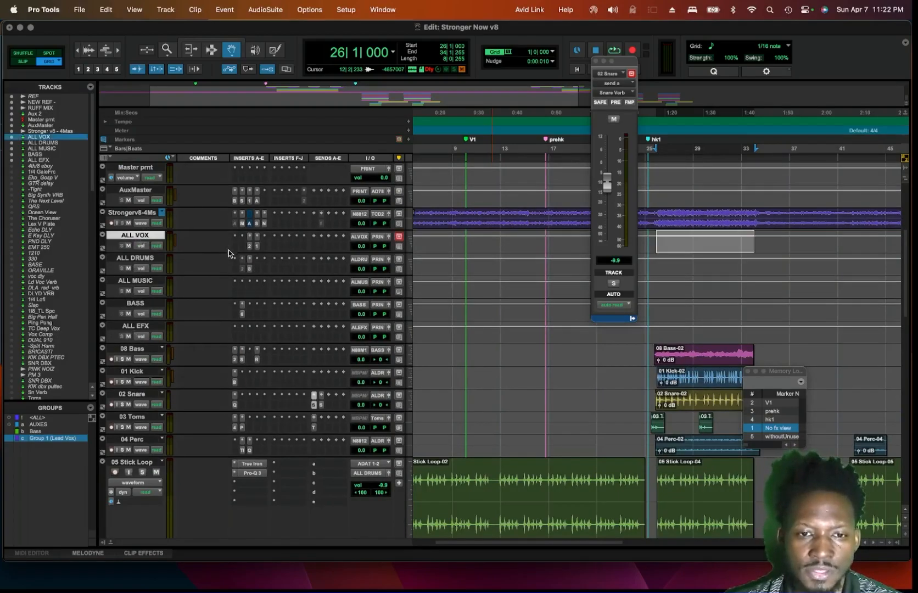
pyautogui.moveTo(229, 253); pyautogui.dragTo(247, 376)
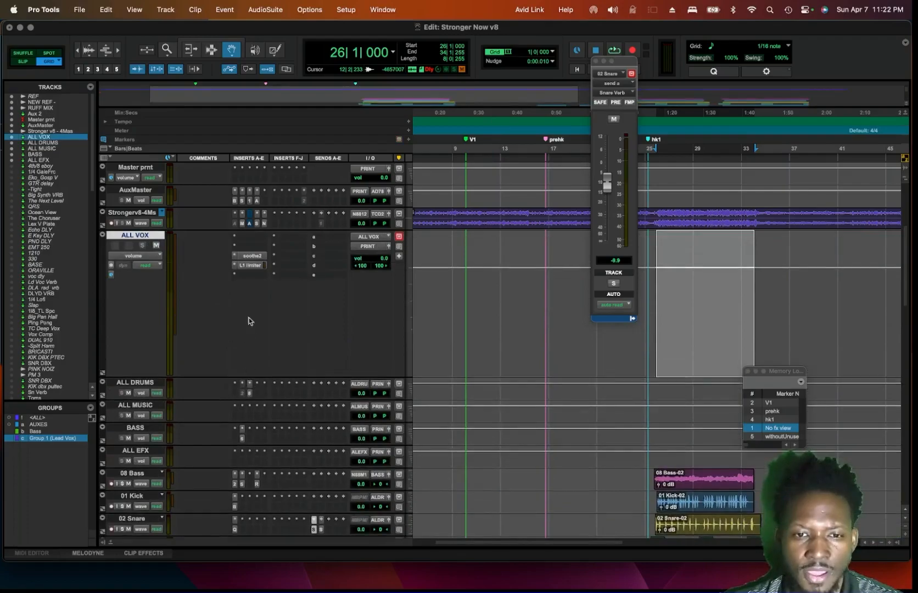
# Step: Inspect the ALL VOX track's soothe2 de-esser and L1 limiter settings, closing each plug-in window
pyautogui.click(254, 256)
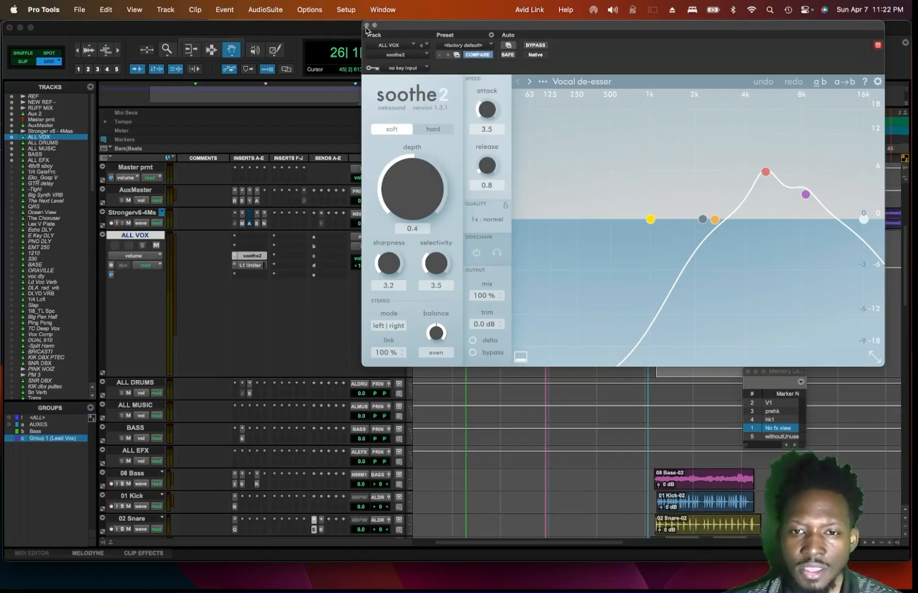
pyautogui.moveTo(366, 29); pyautogui.dragTo(368, 29)
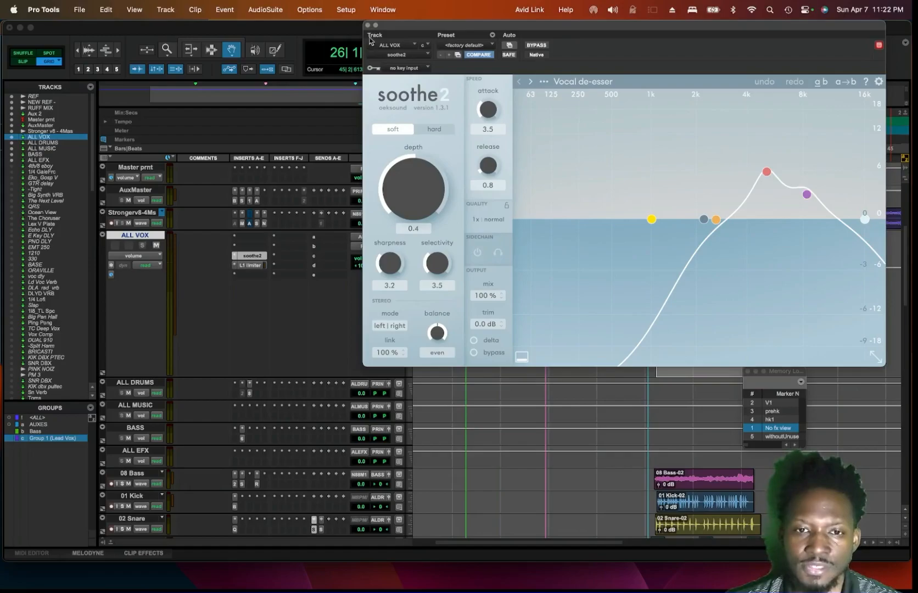
pyautogui.click(368, 26)
pyautogui.click(252, 265)
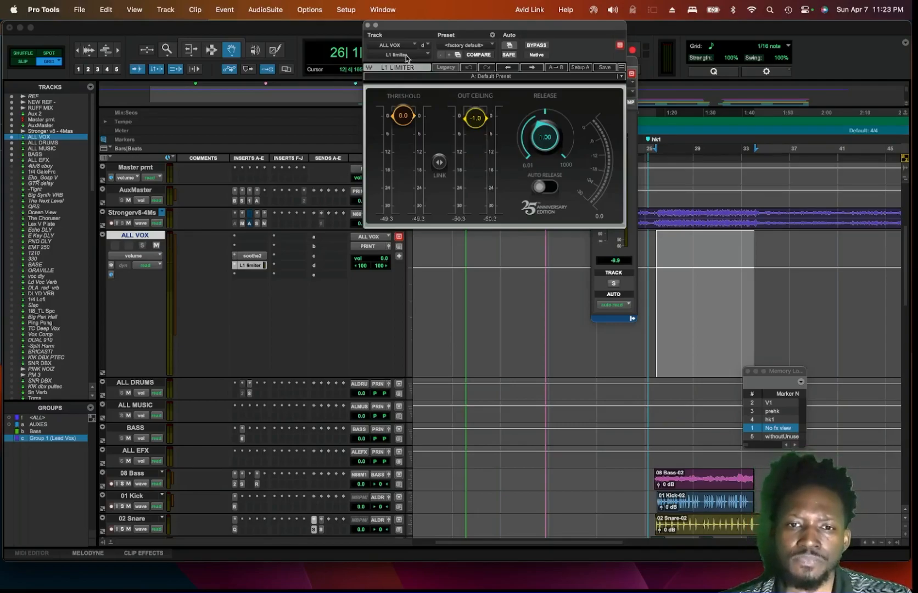
pyautogui.click(368, 26)
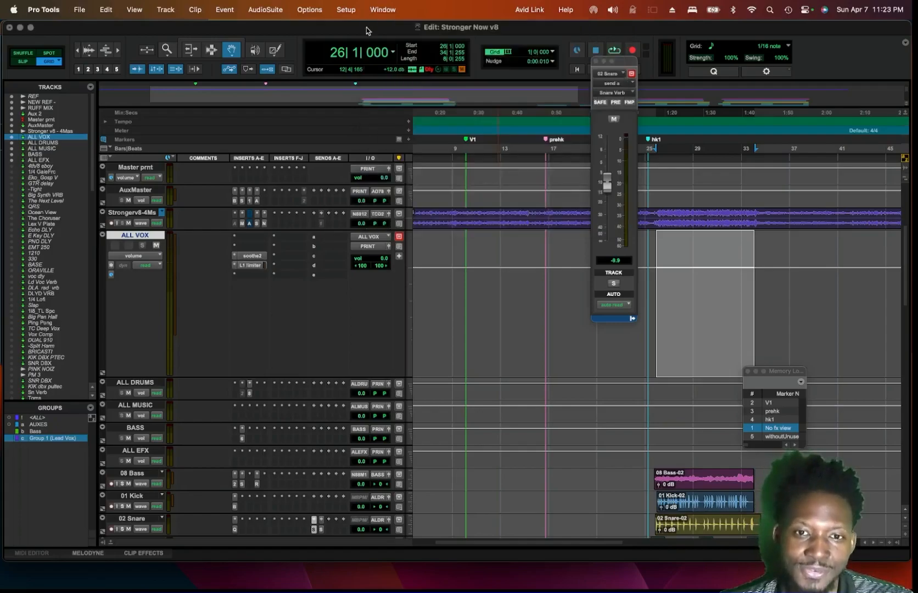
# Step: Look over the insert chains of the tracks from Aux 2 and the mix buses down to 09 Choir
pyautogui.scroll(-10, 312, 288)
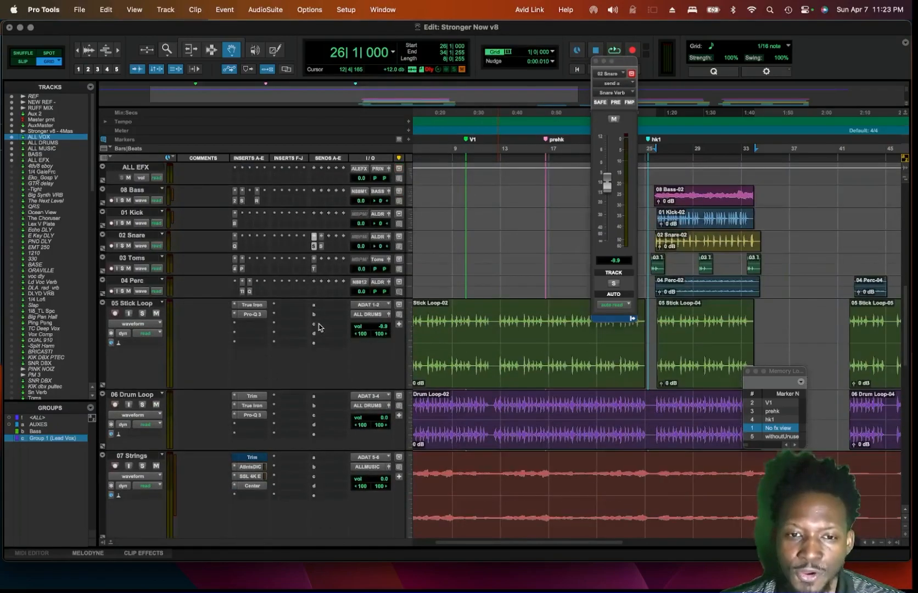
pyautogui.scroll(-3, 312, 314)
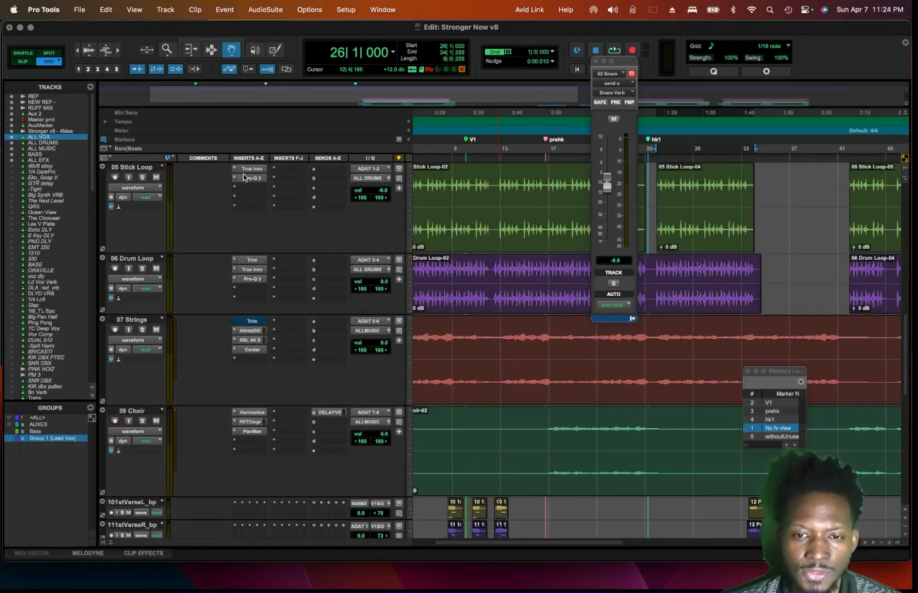
pyautogui.scroll(9, 285, 242)
pyautogui.scroll(3, 294, 229)
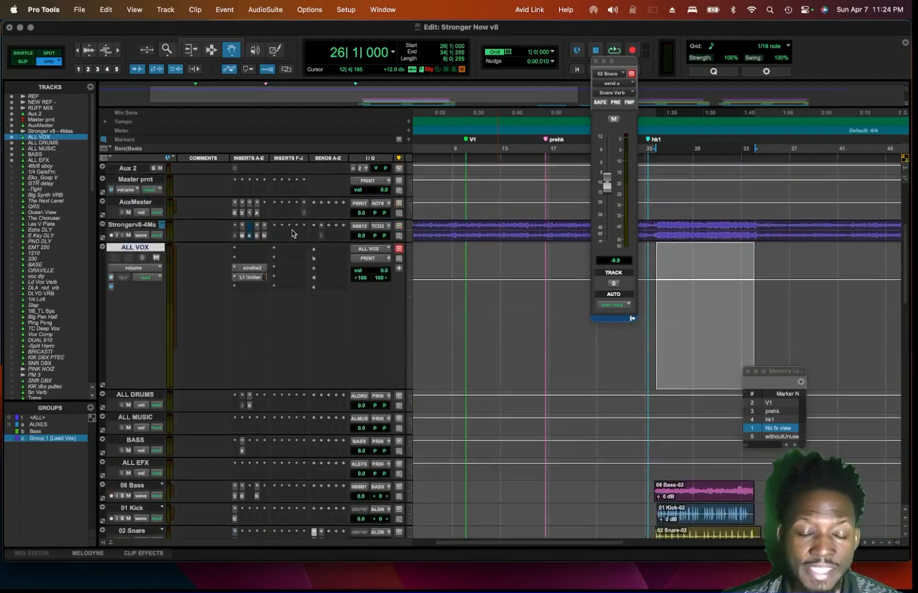
pyautogui.scroll(-10, 277, 373)
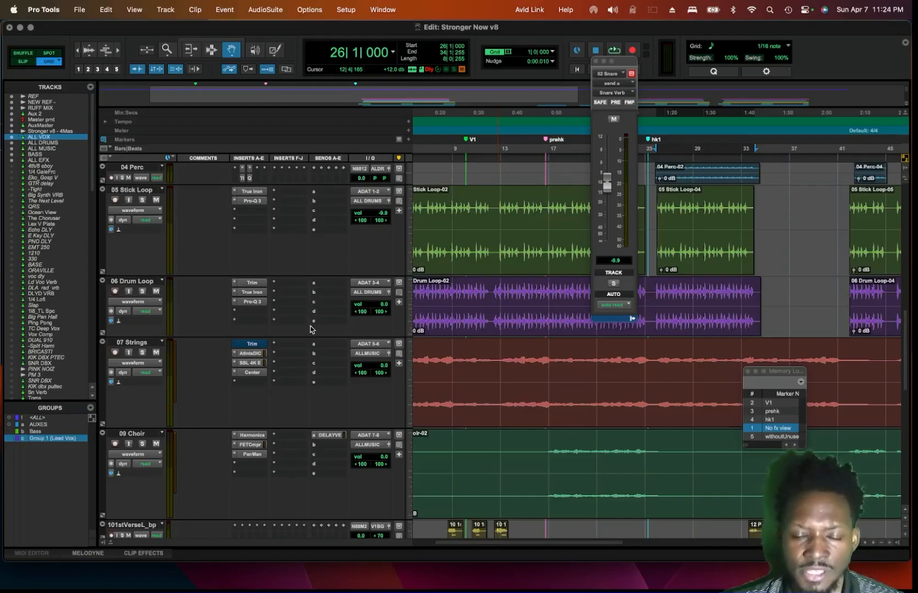
pyautogui.scroll(2, 318, 329)
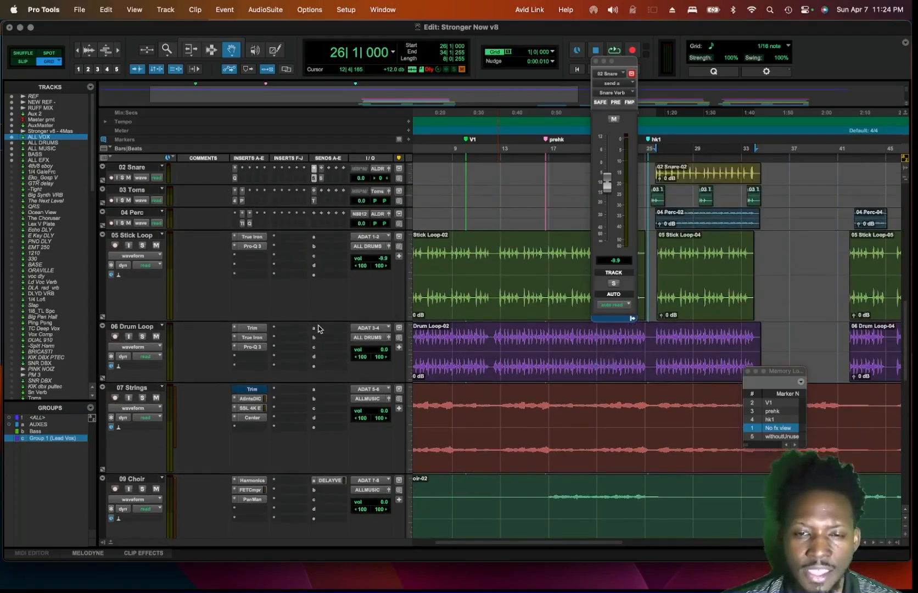
pyautogui.scroll(-3, 251, 303)
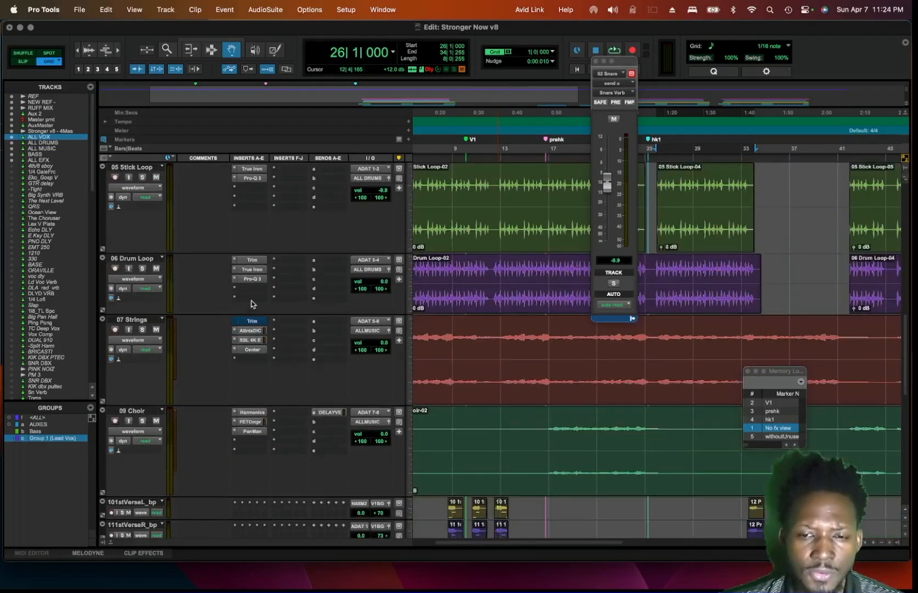
# Step: Show only the tracks assigned to the V1BGVS bus and enlarge the V1BGVS track so its full insert and send lists show
pyautogui.scroll(-10, 251, 303)
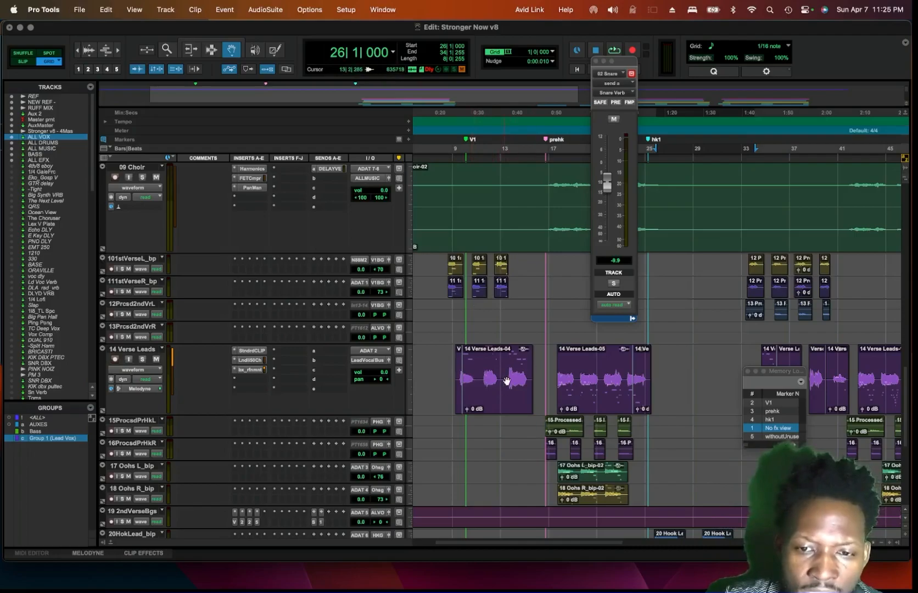
pyautogui.rightClick(380, 307)
pyautogui.click(429, 371)
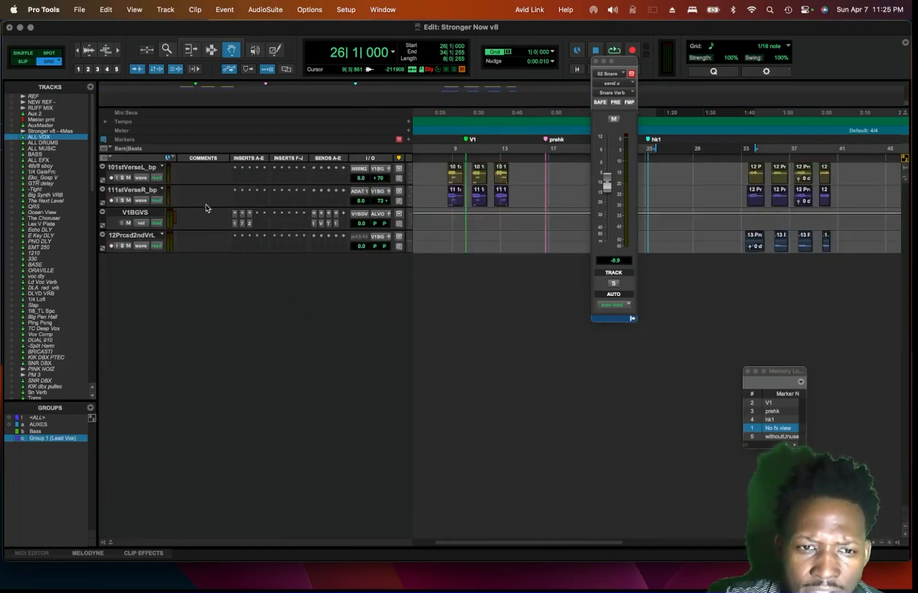
pyautogui.moveTo(246, 231); pyautogui.dragTo(279, 356)
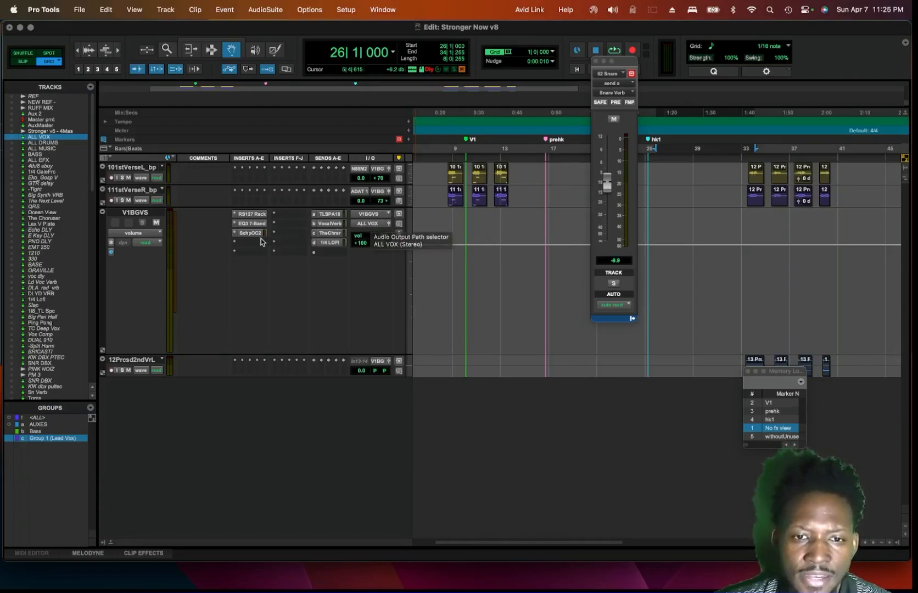
# Step: Inspect the V1BGVS track's RS127 Rack gain and frequency settings and its EQ3 7-Band curve
pyautogui.click(258, 214)
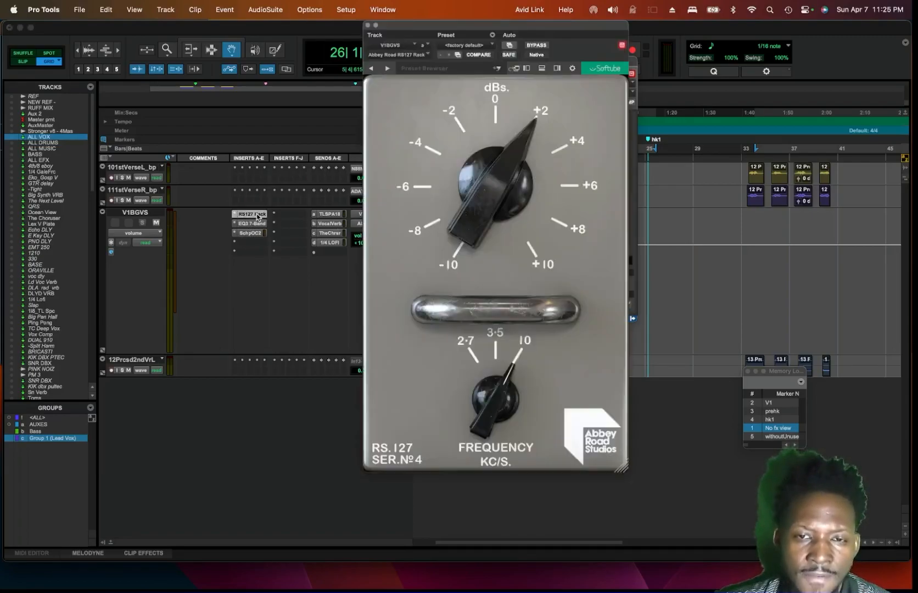
pyautogui.moveTo(555, 372)
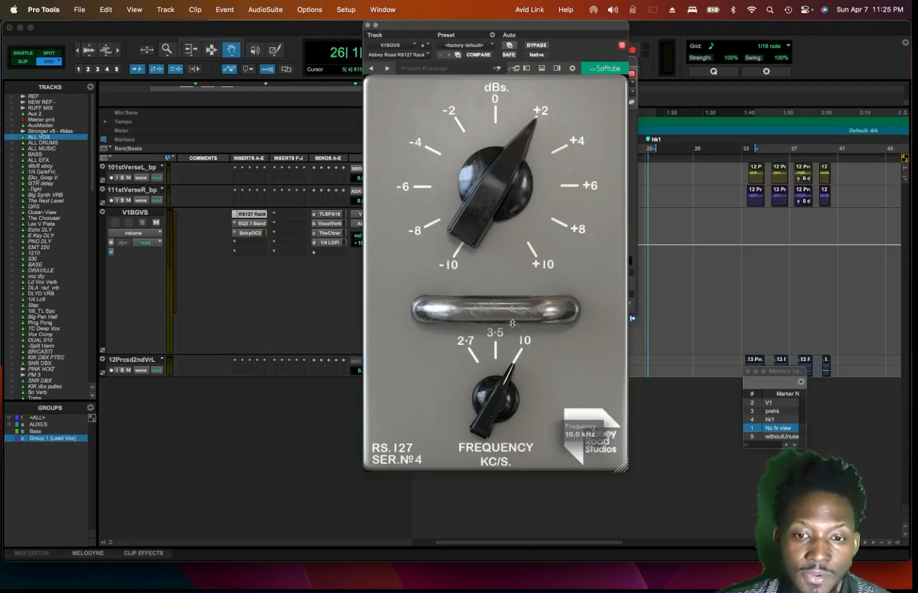
pyautogui.moveTo(491, 278)
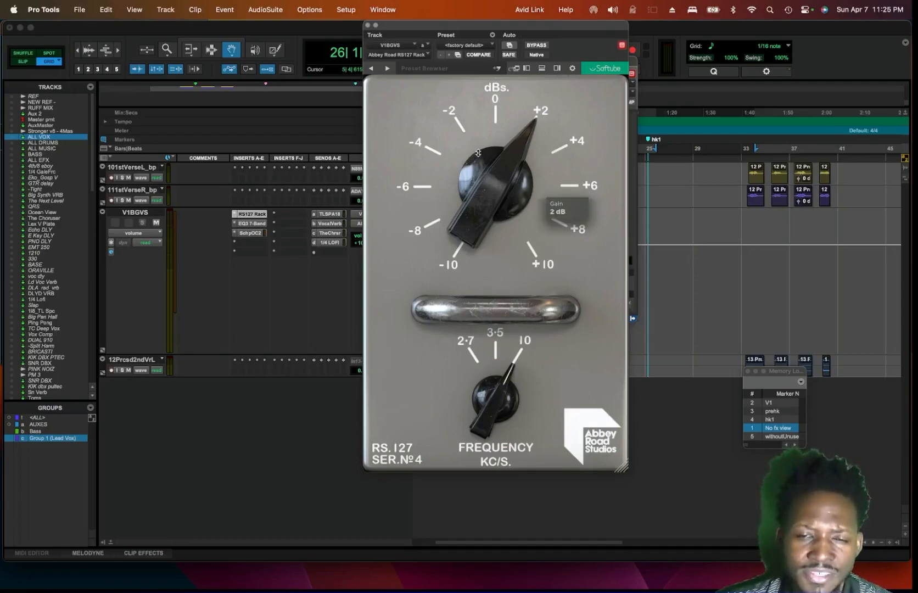
pyautogui.click(252, 224)
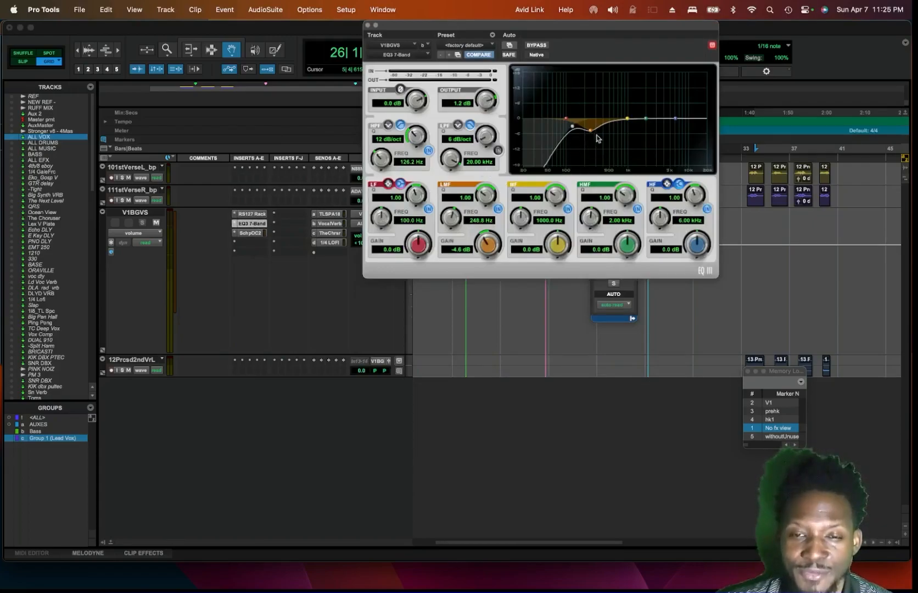
pyautogui.moveTo(568, 32); pyautogui.dragTo(590, 55)
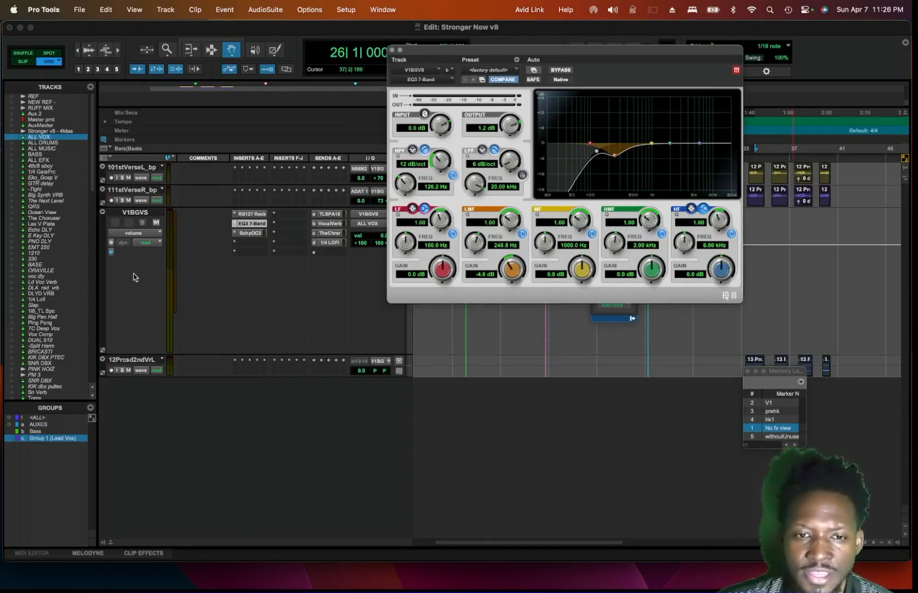
# Step: Inspect the V1BGVS track's Scheps Omni Channel 2 saturation, EQ and compressor settings and close its window
pyautogui.click(250, 233)
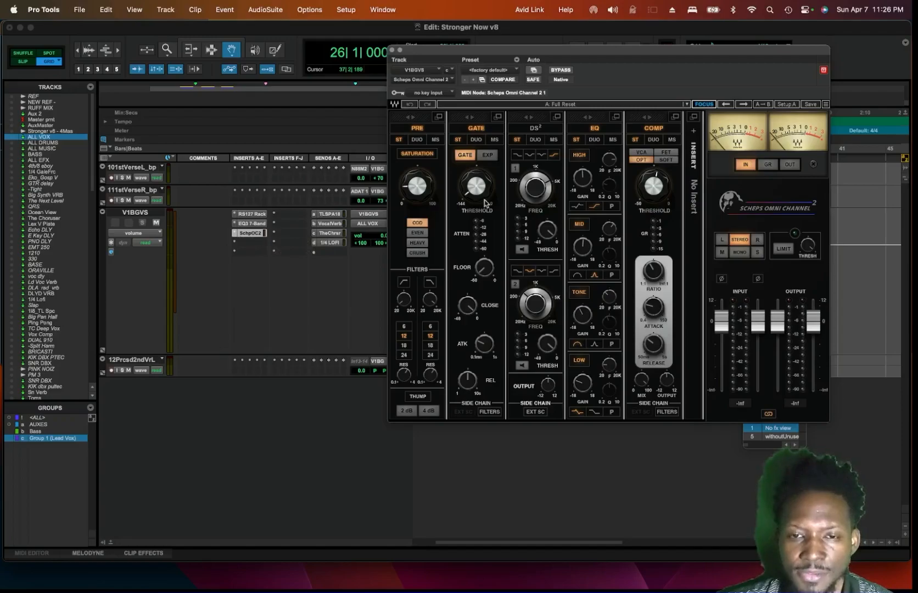
pyautogui.moveTo(420, 198)
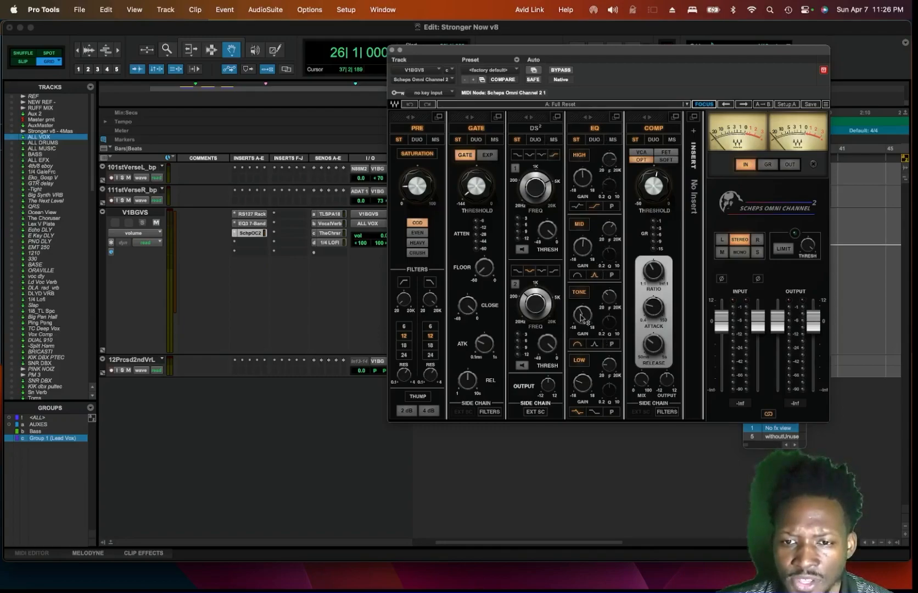
pyautogui.moveTo(589, 387)
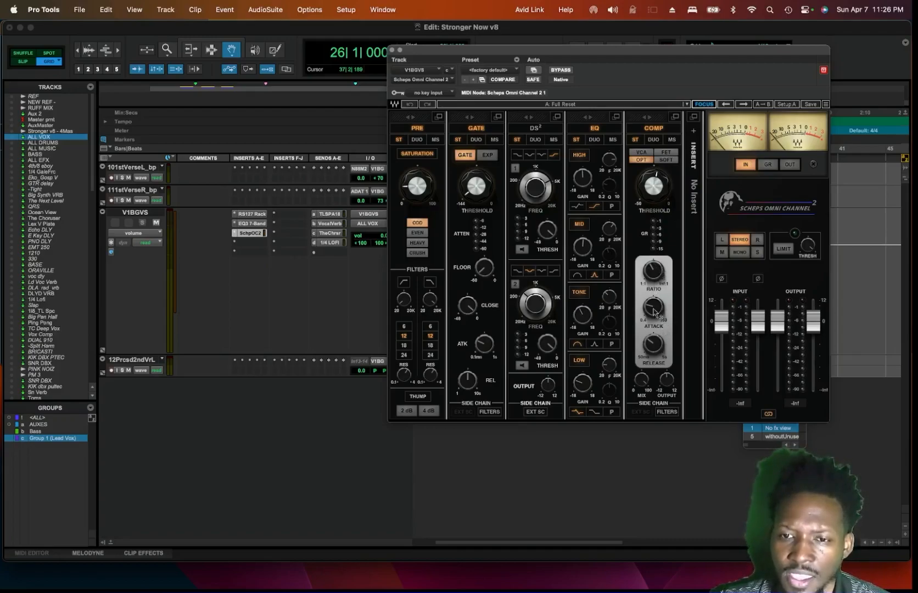
pyautogui.click(393, 51)
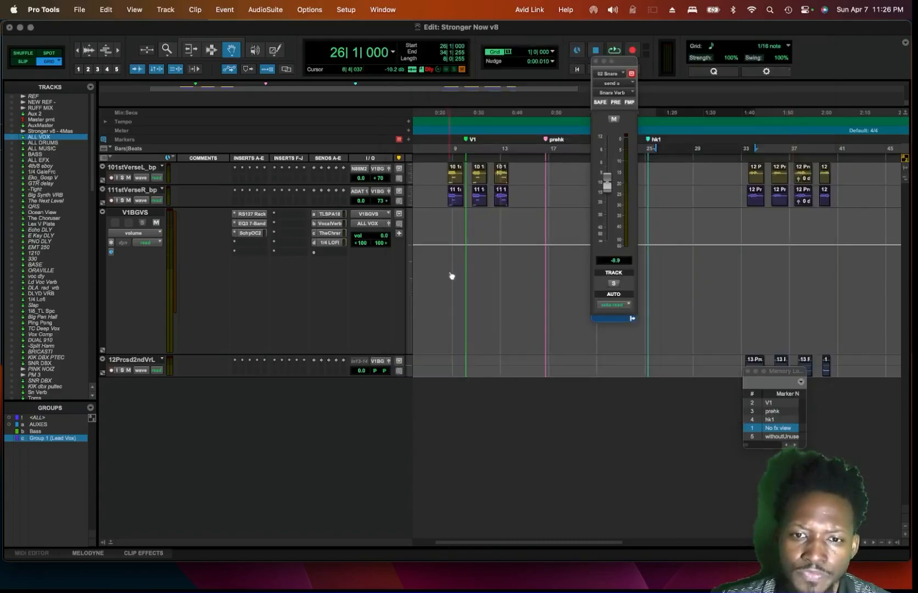
# Step: Show only the tracks assigned to the V1BGVS track's 1/4 LOFI send, and recall the No fx view memory location
pyautogui.rightClick(331, 242)
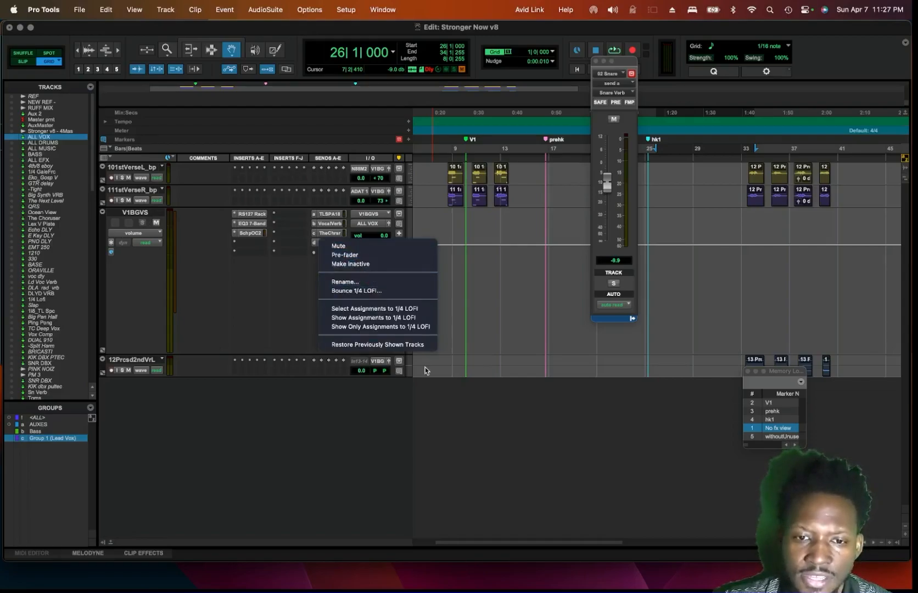
pyautogui.click(410, 327)
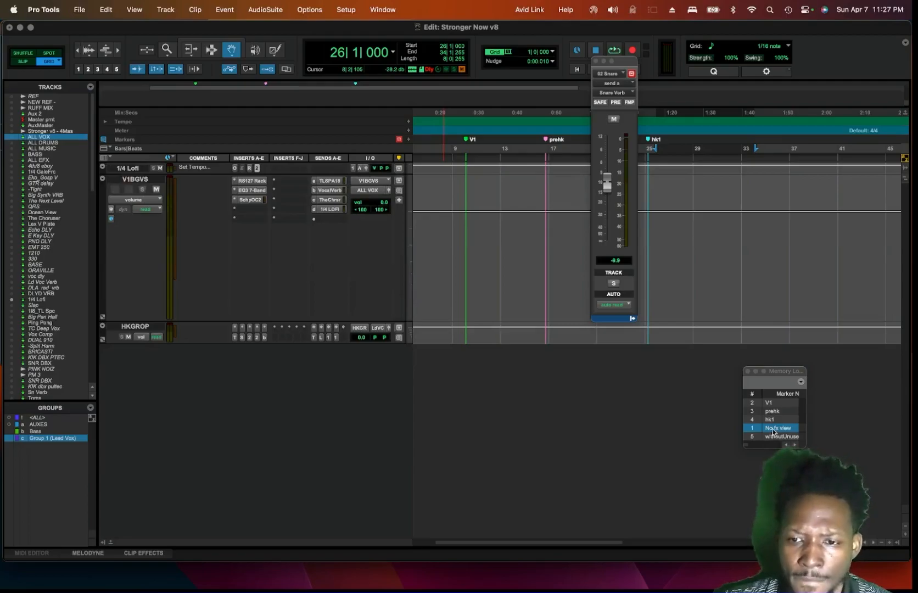
pyautogui.click(772, 436)
# Step: Enlarge the 14 Verse Leads track in the edit window
pyautogui.scroll(-3, 338, 320)
pyautogui.scroll(-5, 339, 320)
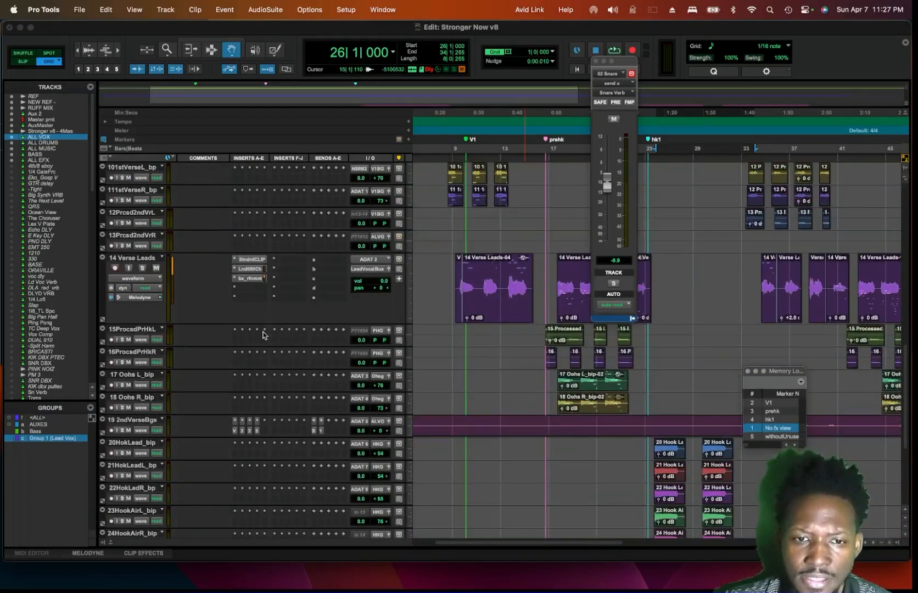
pyautogui.moveTo(263, 324); pyautogui.dragTo(266, 366)
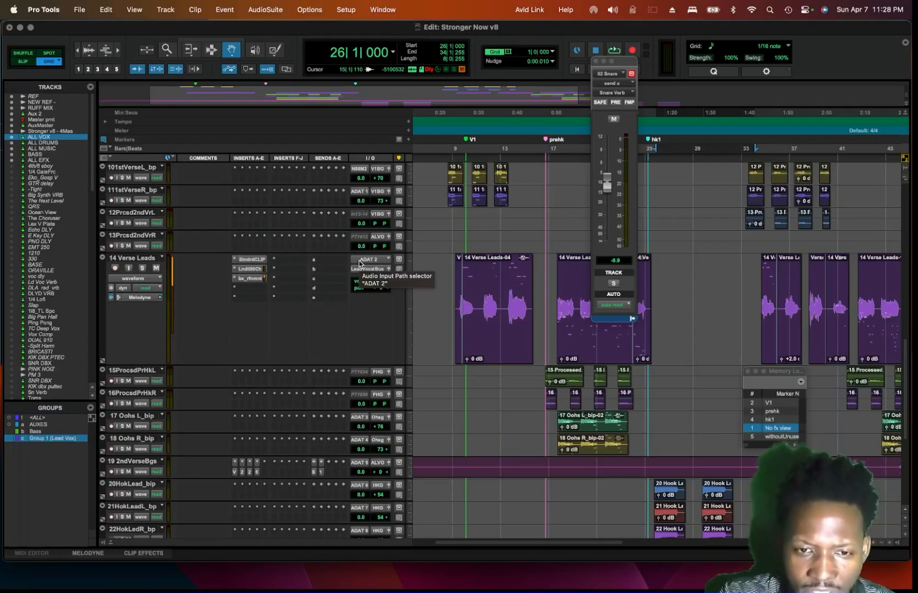
# Step: Inspect the 14 Verse Leads track's StandardCLIP and Lindell 50 Channel plug-ins, keeping the compressor type at VCA, and close their windows
pyautogui.click(256, 260)
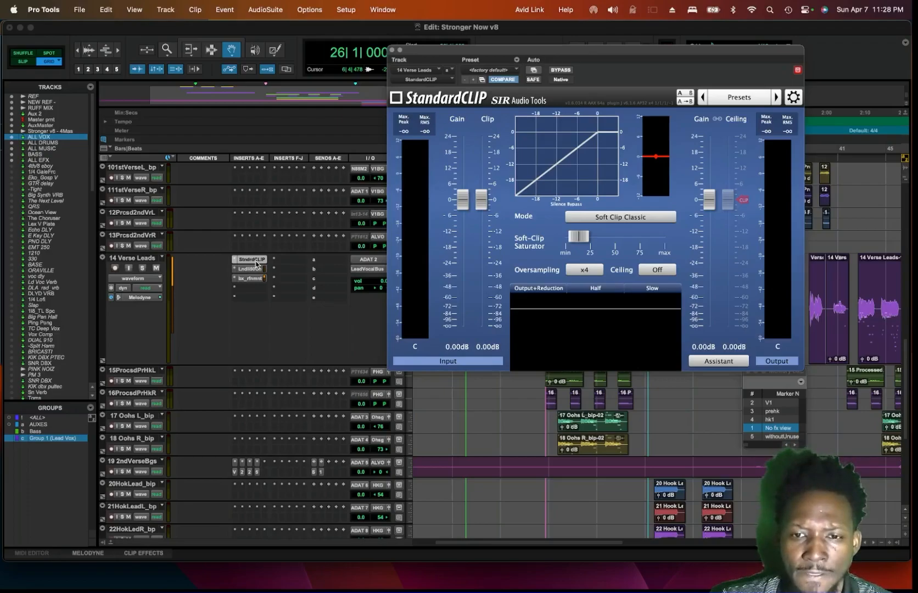
pyautogui.click(253, 260)
pyautogui.click(253, 269)
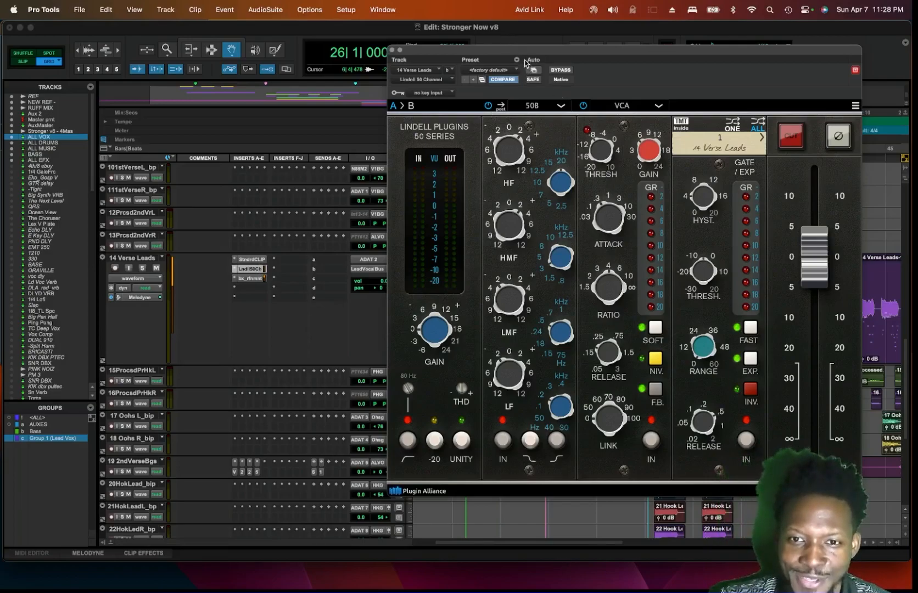
pyautogui.moveTo(520, 53); pyautogui.dragTo(490, 53)
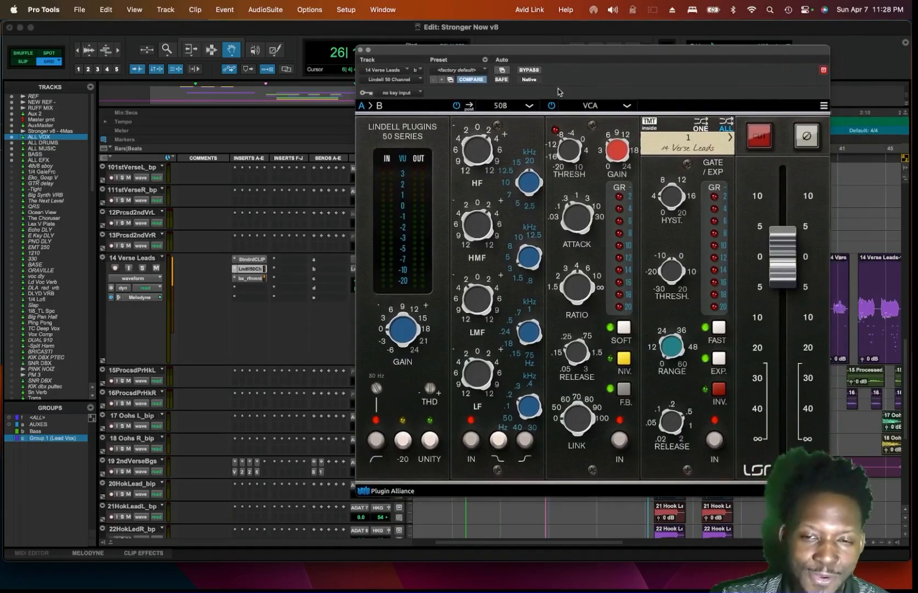
pyautogui.click(627, 105)
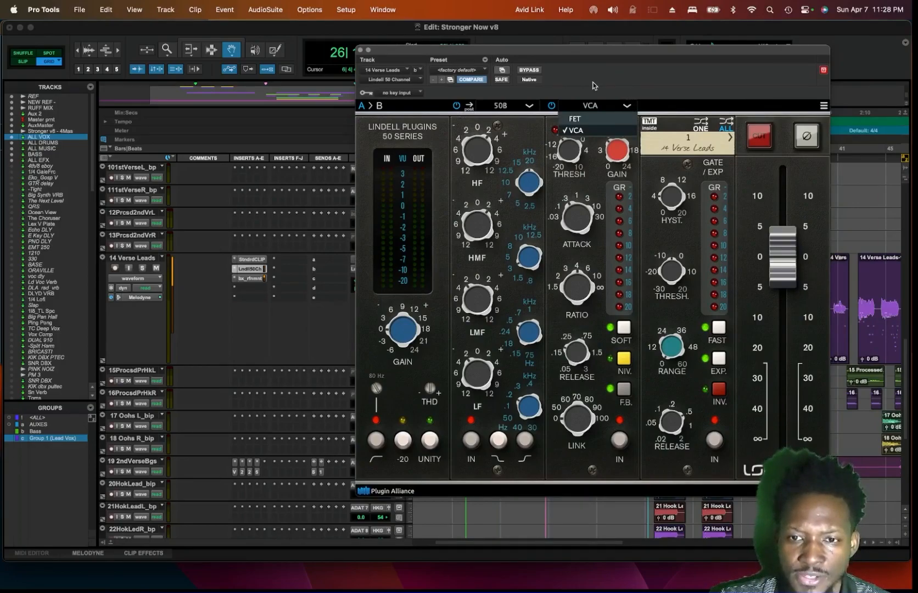
pyautogui.click(609, 131)
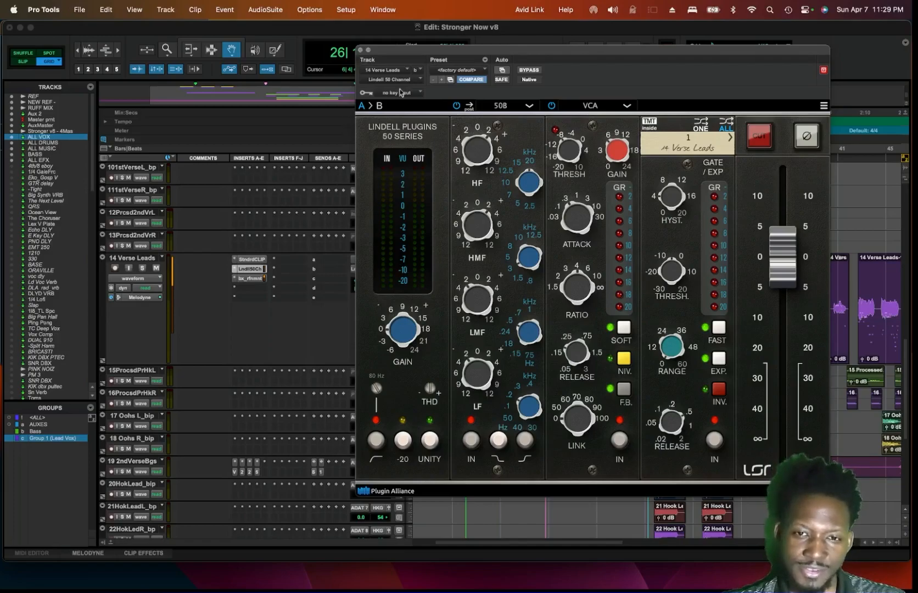
pyautogui.click(359, 50)
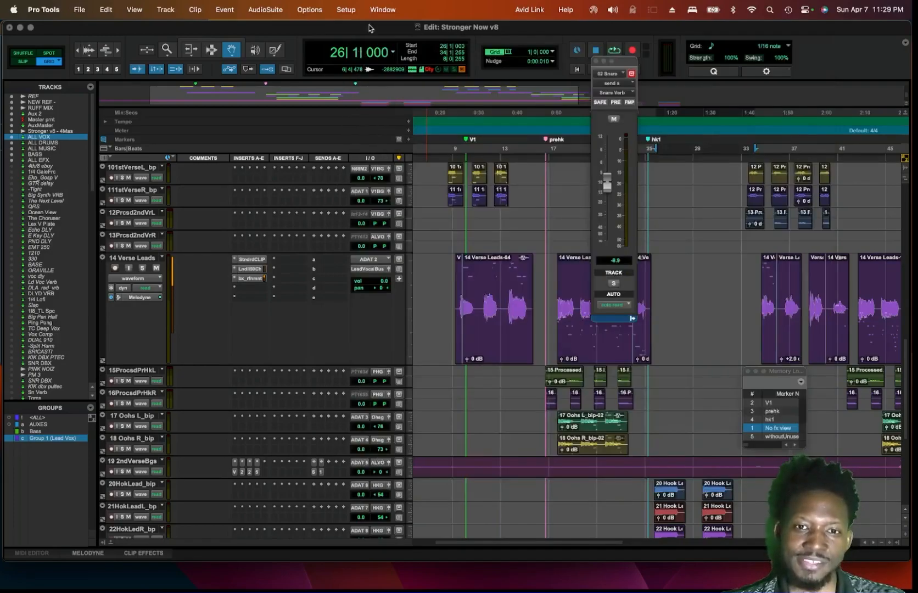
# Step: Inspect the 14 Verse Leads track's bx_refinement damping, saturation and mix settings, moving its window clear of the insert list
pyautogui.click(250, 279)
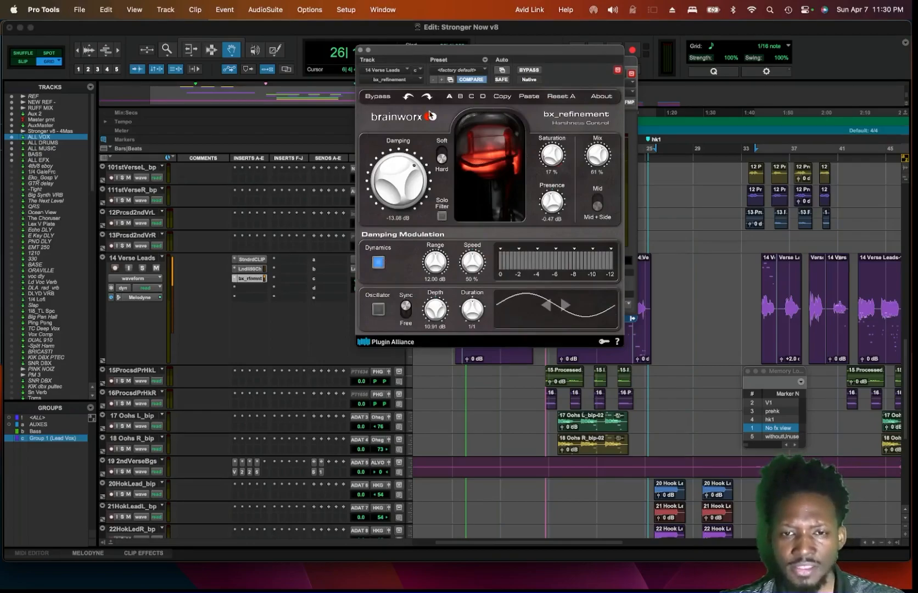
pyautogui.moveTo(398, 47); pyautogui.dragTo(455, 122)
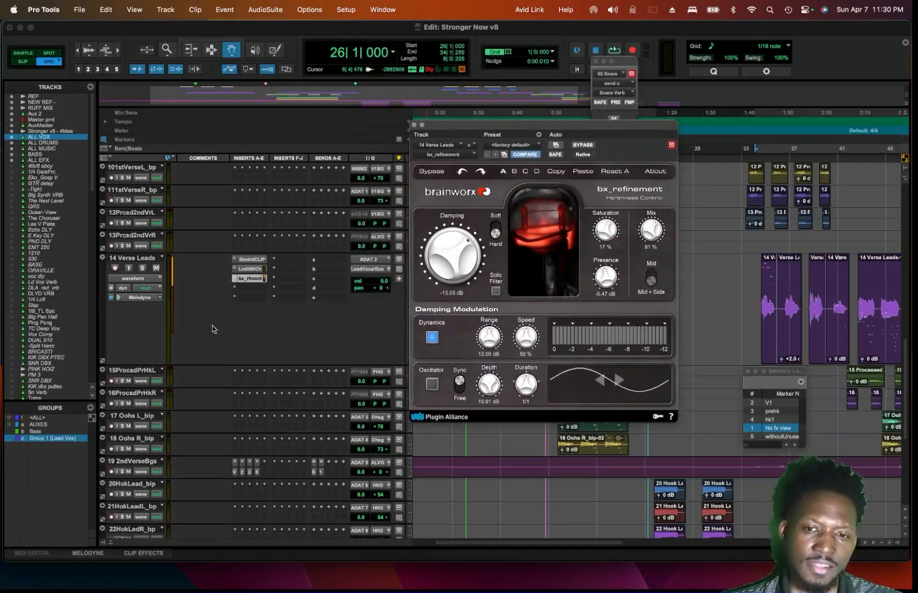
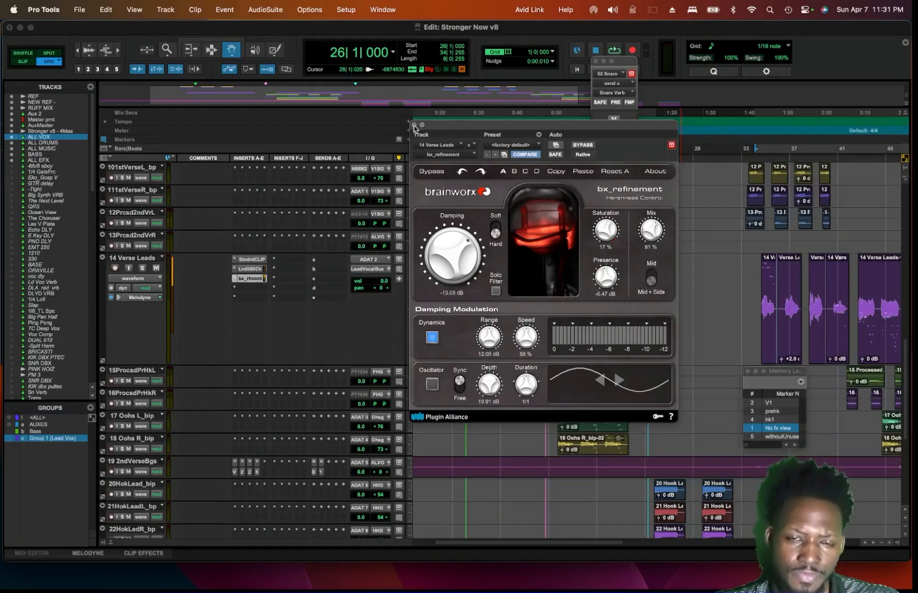
# Step: Close the bx_refinement window, show only the tracks assigned to Lead Vocal Buss, and enlarge the Lead Vocals and LeadVocalsPultec tracks
pyautogui.click(414, 125)
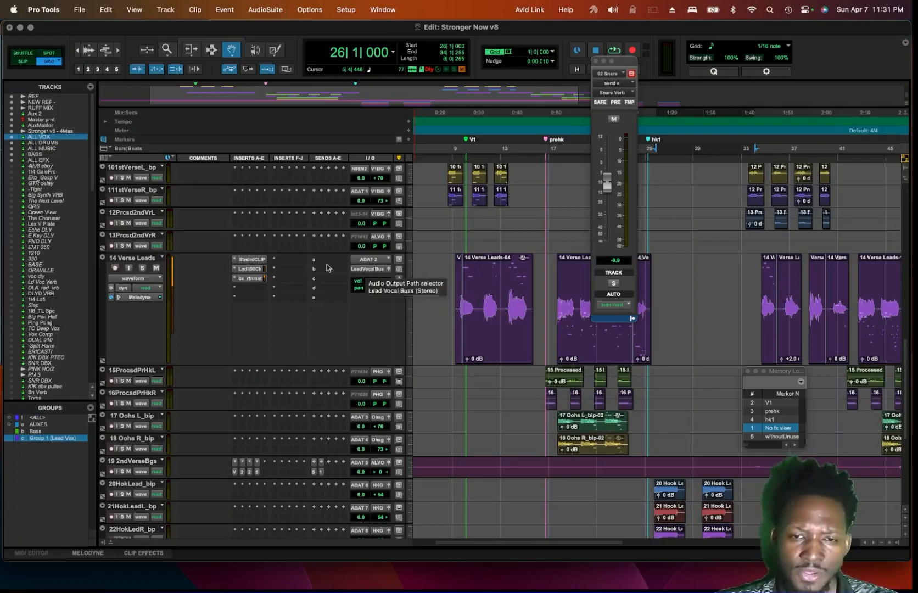
pyautogui.rightClick(377, 271)
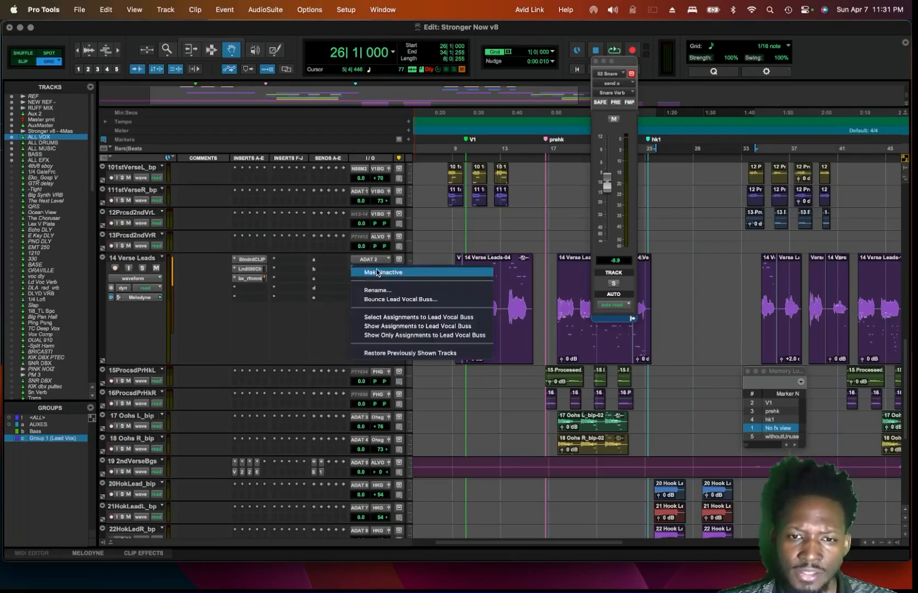
pyautogui.click(425, 336)
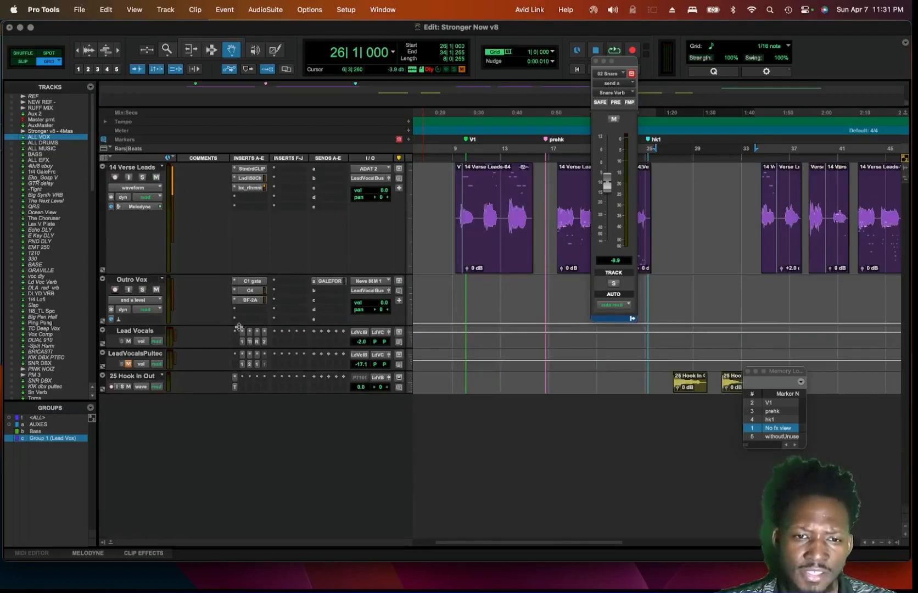
pyautogui.moveTo(248, 351); pyautogui.dragTo(264, 437)
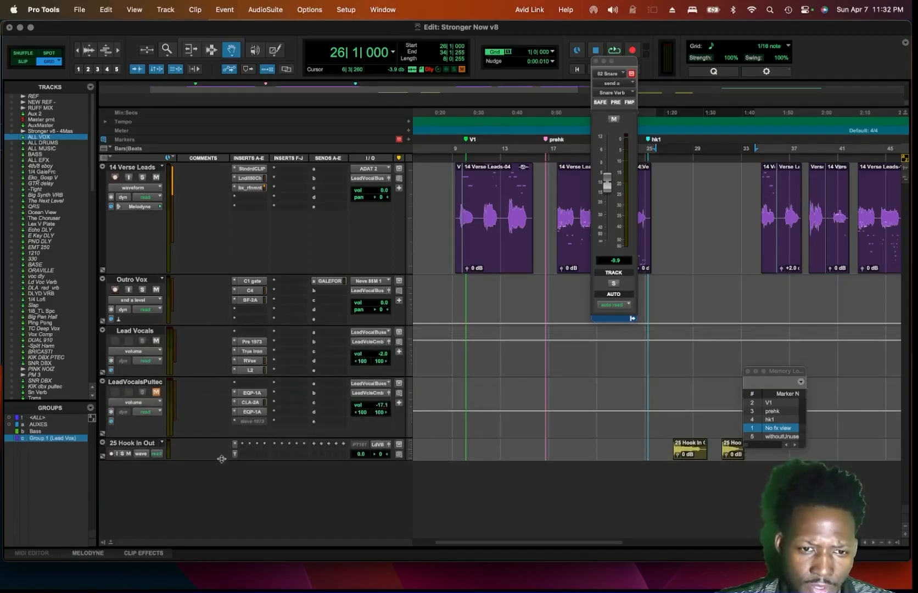
# Step: Select the LeadVocalsPultec track and briefly open and close its first EQP-1A, CLA-2A and second EQP-1A plug-ins
pyautogui.click(135, 382)
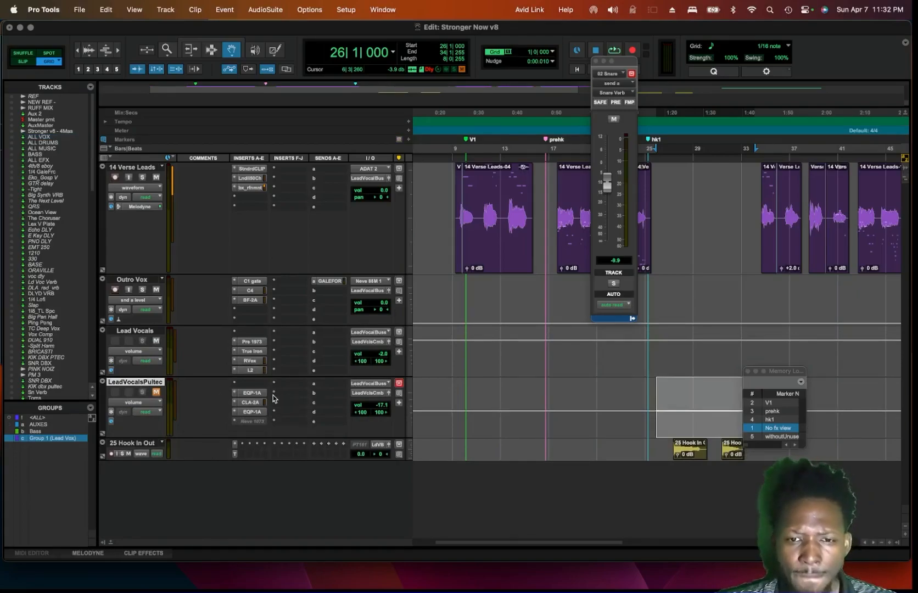
pyautogui.click(255, 393)
pyautogui.click(256, 394)
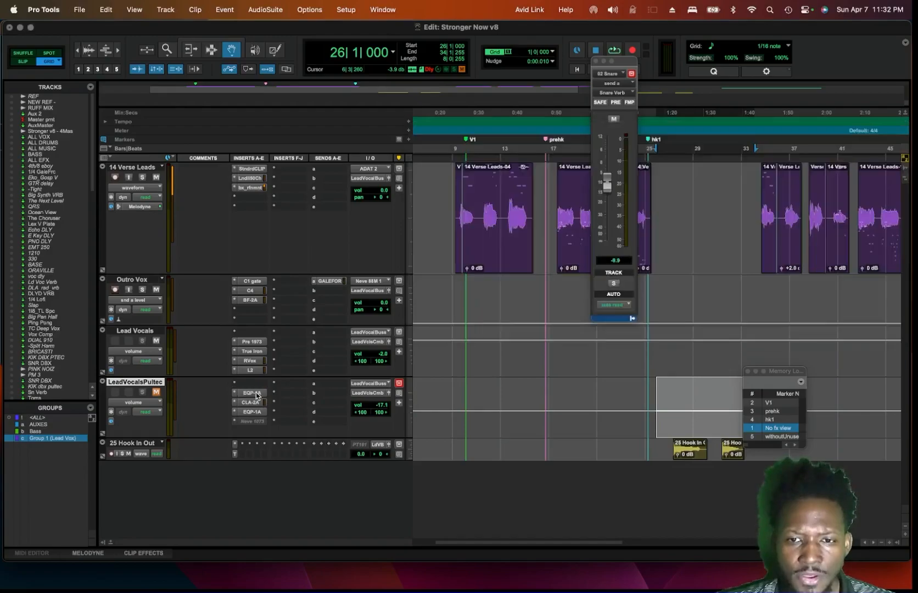
pyautogui.click(257, 394)
pyautogui.click(256, 395)
pyautogui.click(254, 403)
pyautogui.click(254, 403)
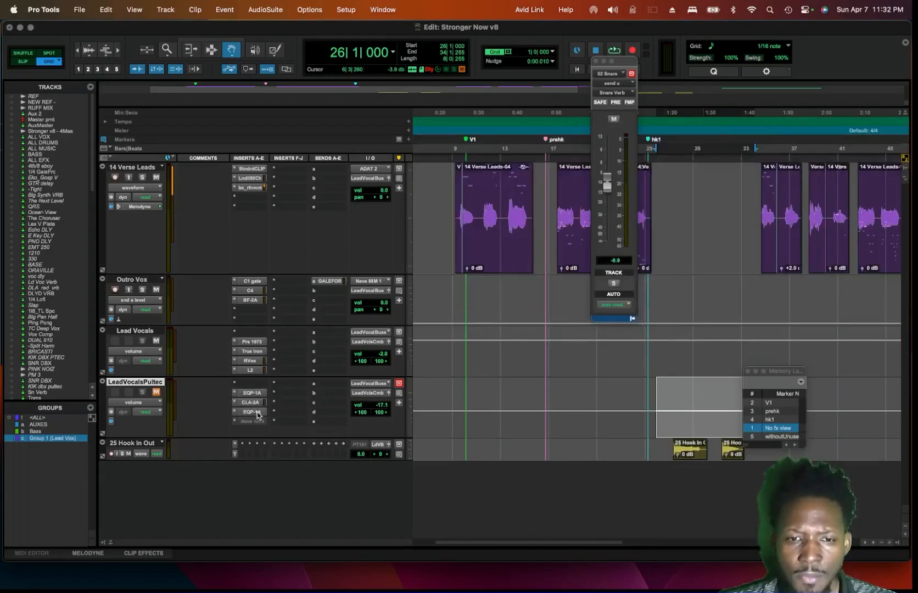
pyautogui.click(258, 412)
pyautogui.click(258, 412)
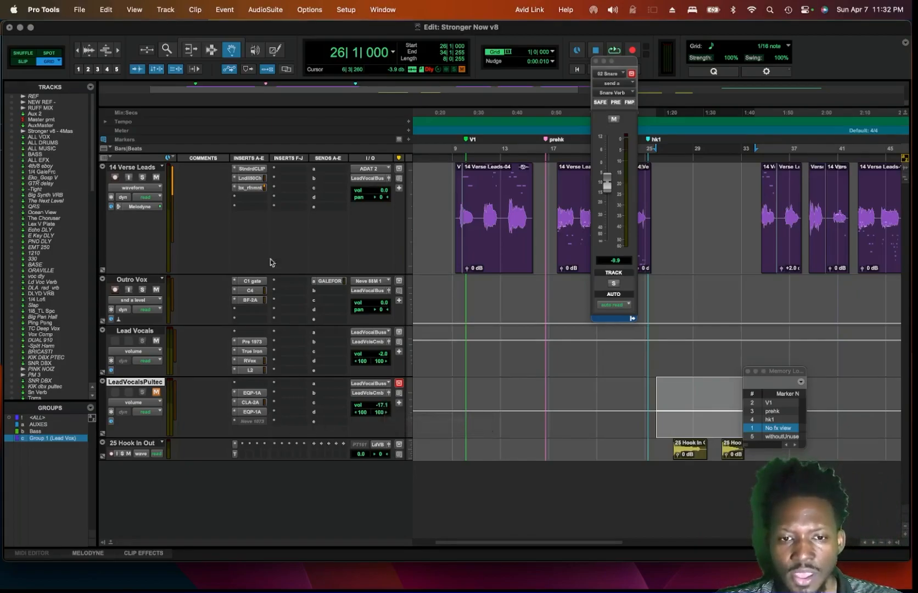
# Step: Inspect the settings of the LeadVocalsPultec track's two EQP-1A equalizers and its CLA-2A compressor, closing each plug-in window
pyautogui.click(252, 394)
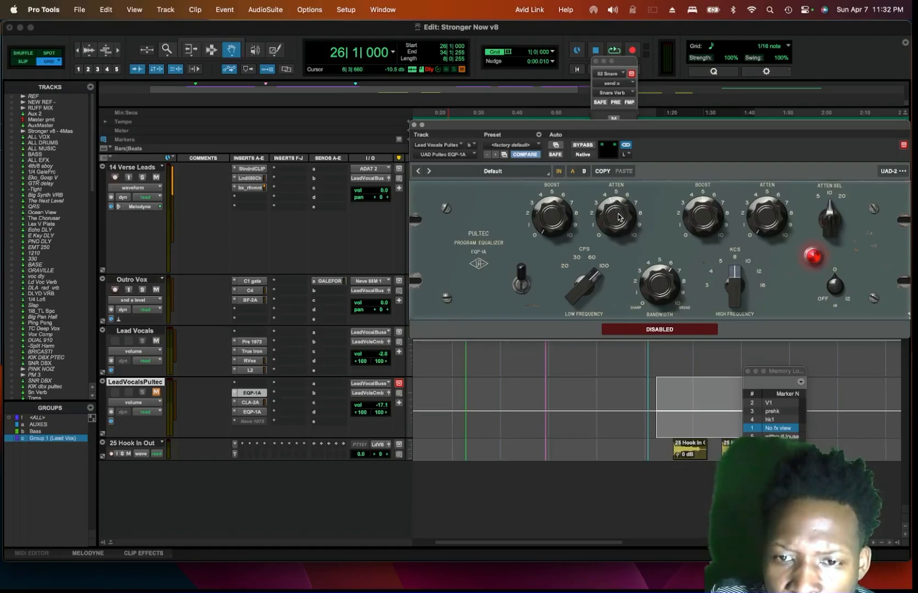
pyautogui.click(413, 126)
pyautogui.click(251, 402)
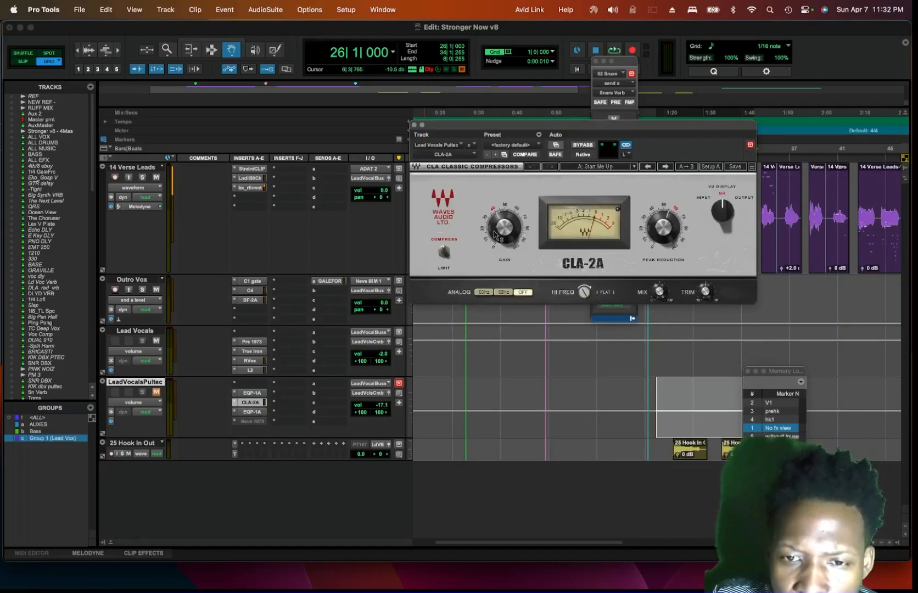
pyautogui.click(414, 125)
pyautogui.click(246, 413)
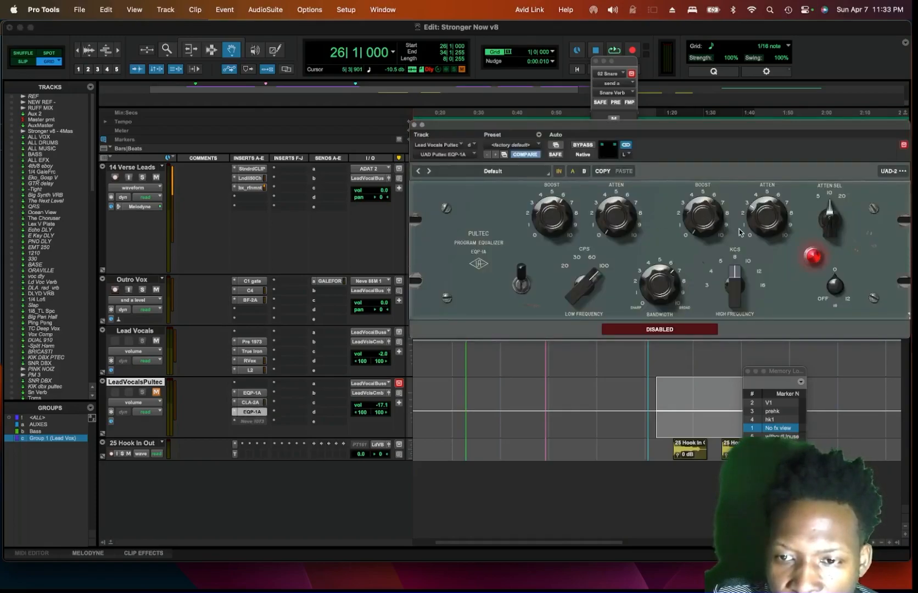
pyautogui.click(414, 125)
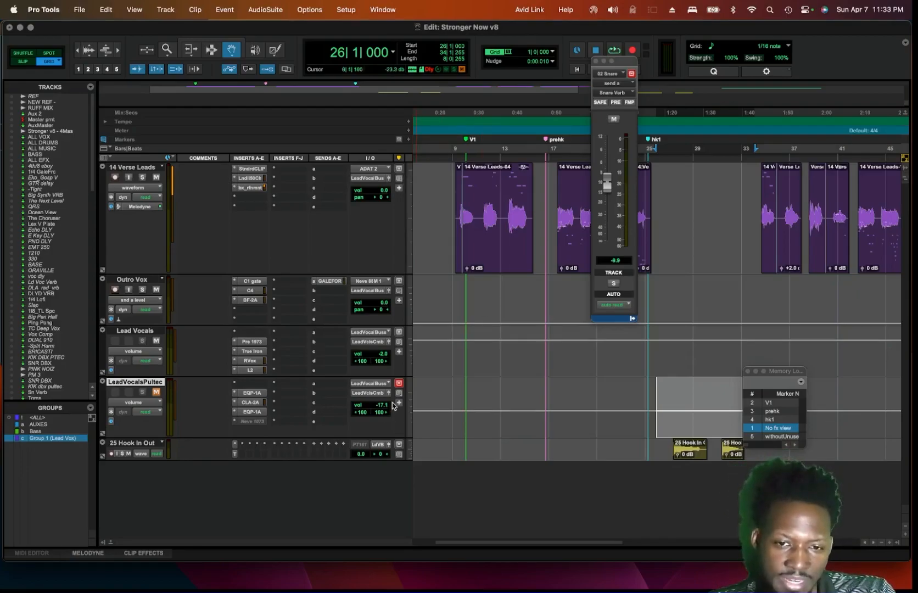
# Step: Select the Lead Vocals track and inspect its Pre 1973 plug-in's EQ and gain settings, closing the plug-in window
pyautogui.click(147, 332)
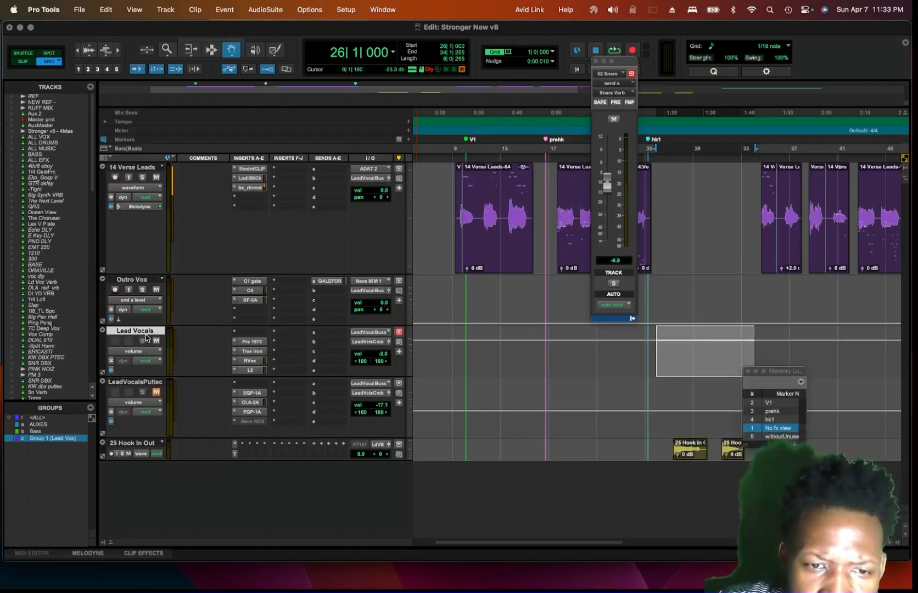
pyautogui.click(260, 345)
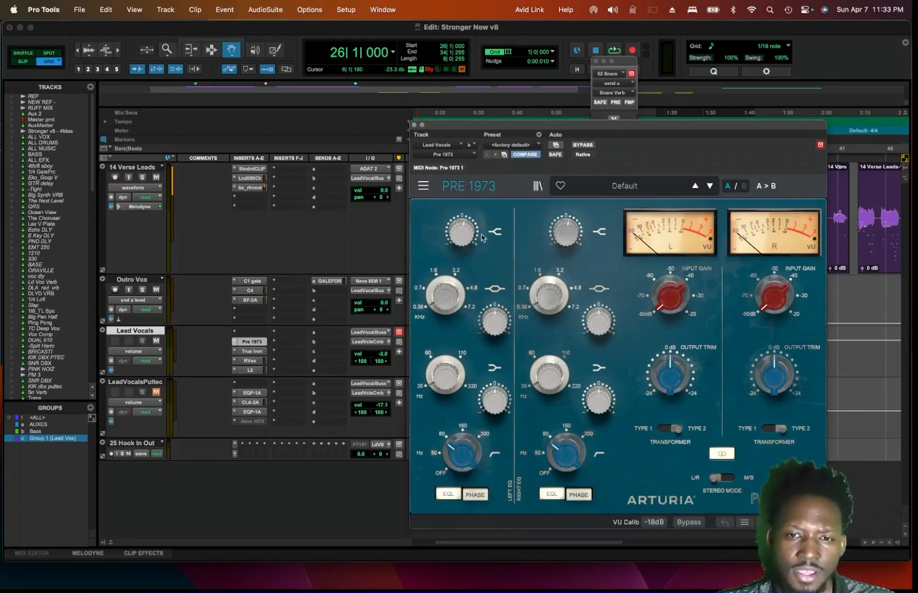
pyautogui.moveTo(466, 235)
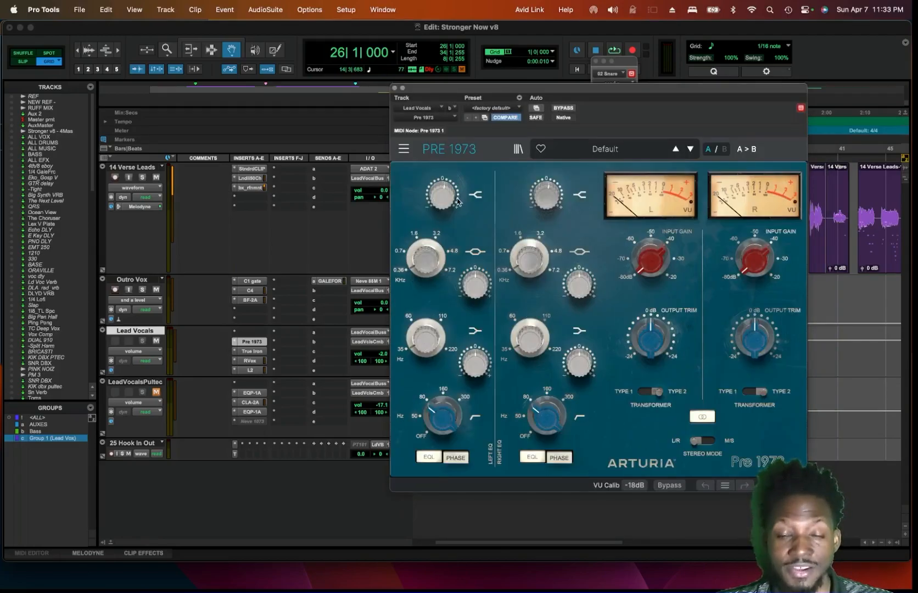
pyautogui.moveTo(443, 202)
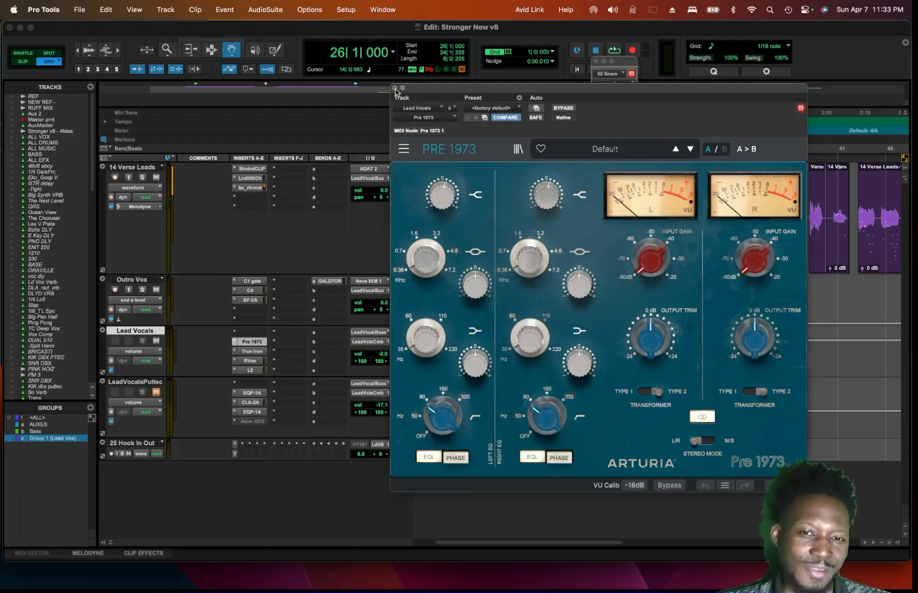
pyautogui.click(395, 88)
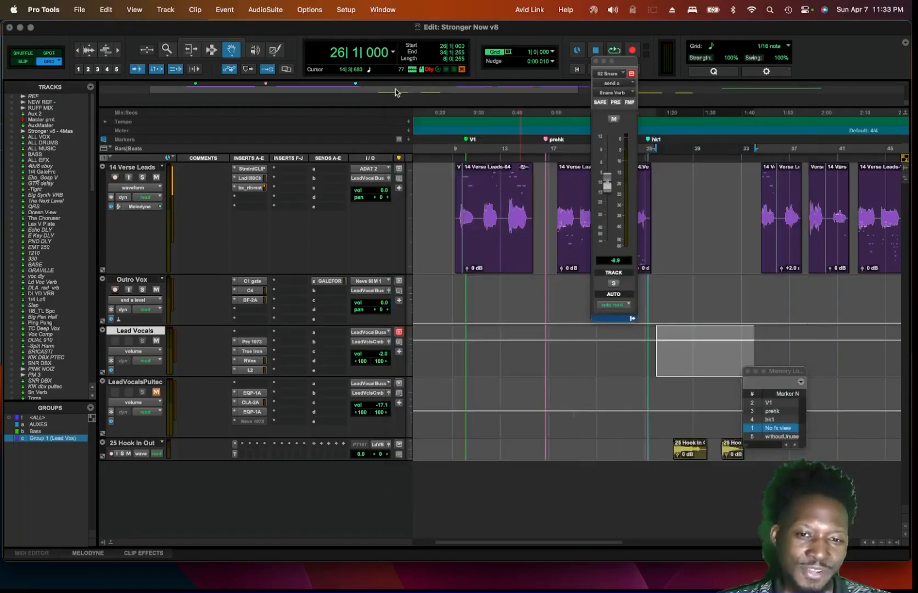
# Step: Inspect the Lead Vocals track's True Iron, RVox and L2 plug-in settings, closing each window
pyautogui.click(252, 351)
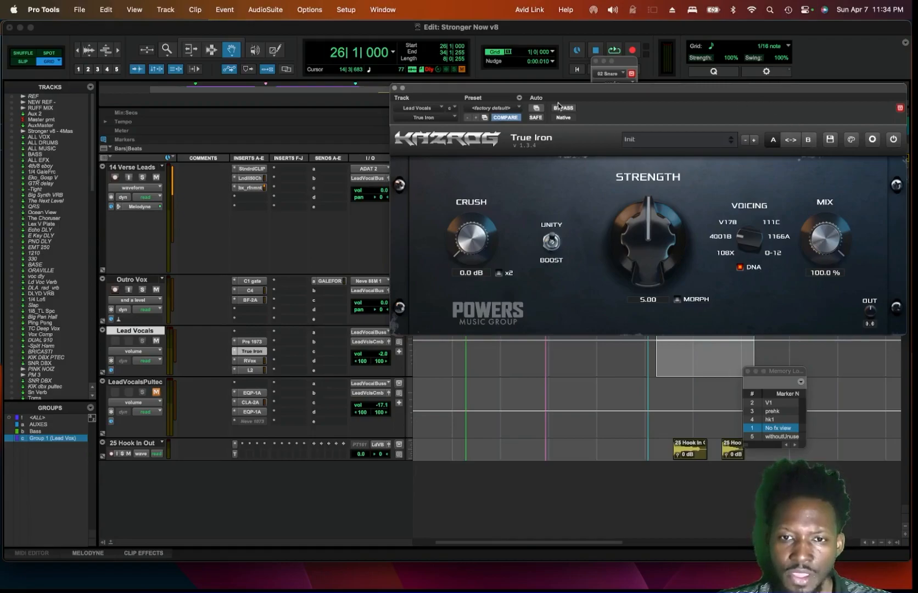
pyautogui.moveTo(611, 92); pyautogui.dragTo(510, 97)
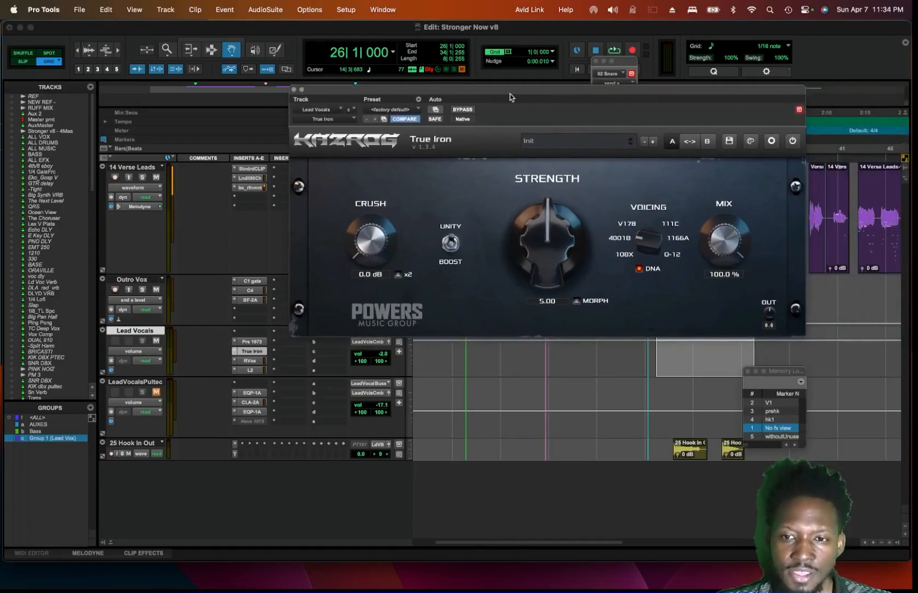
pyautogui.click(294, 91)
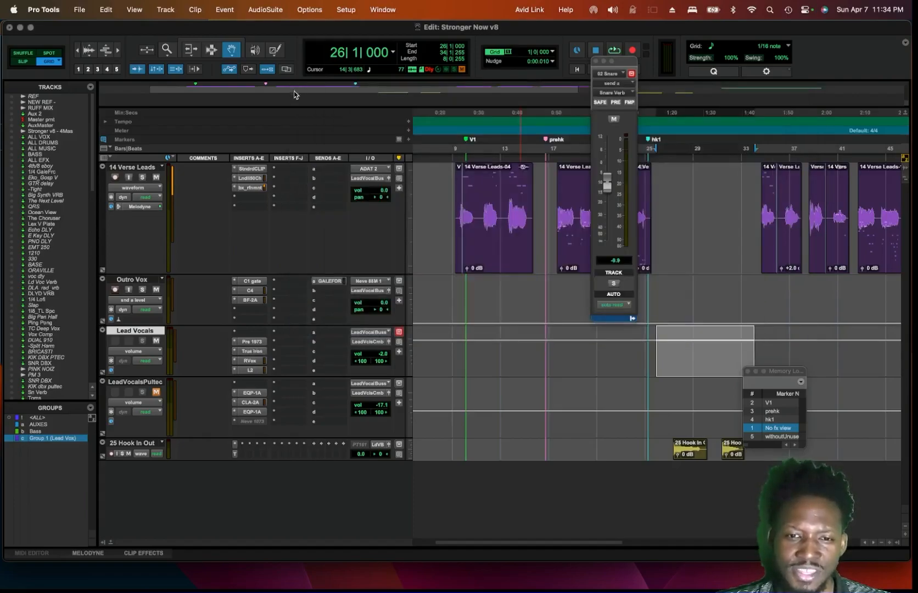
pyautogui.click(249, 360)
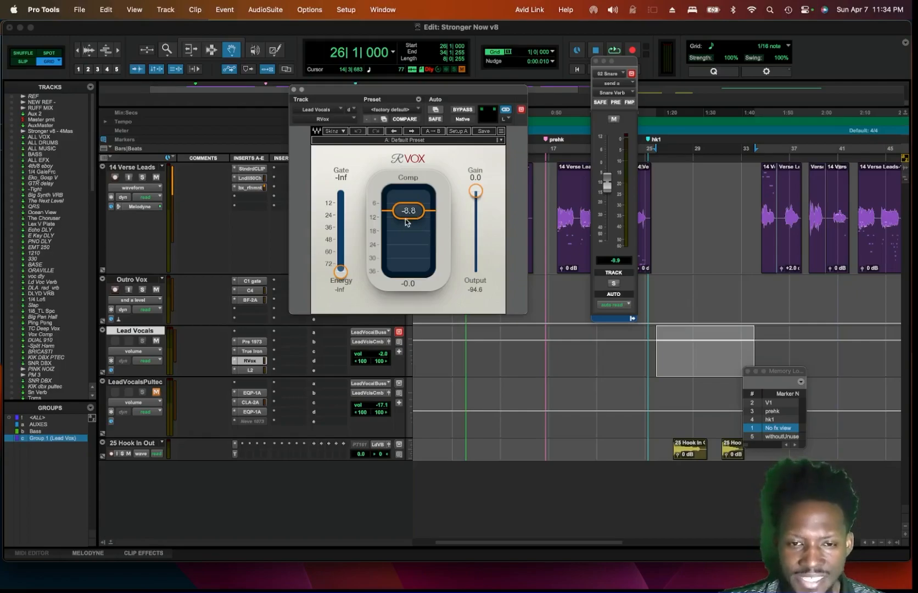
pyautogui.click(294, 89)
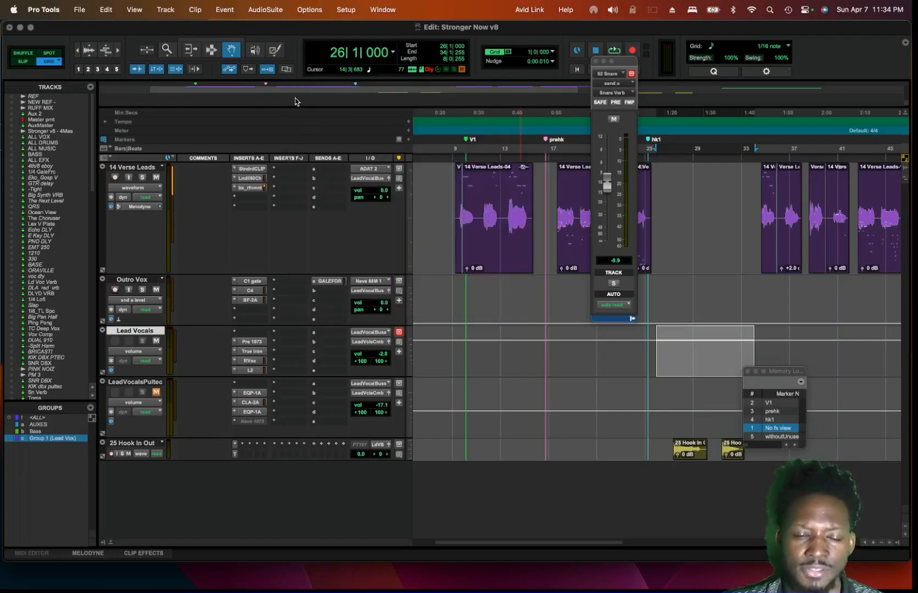
pyautogui.click(251, 370)
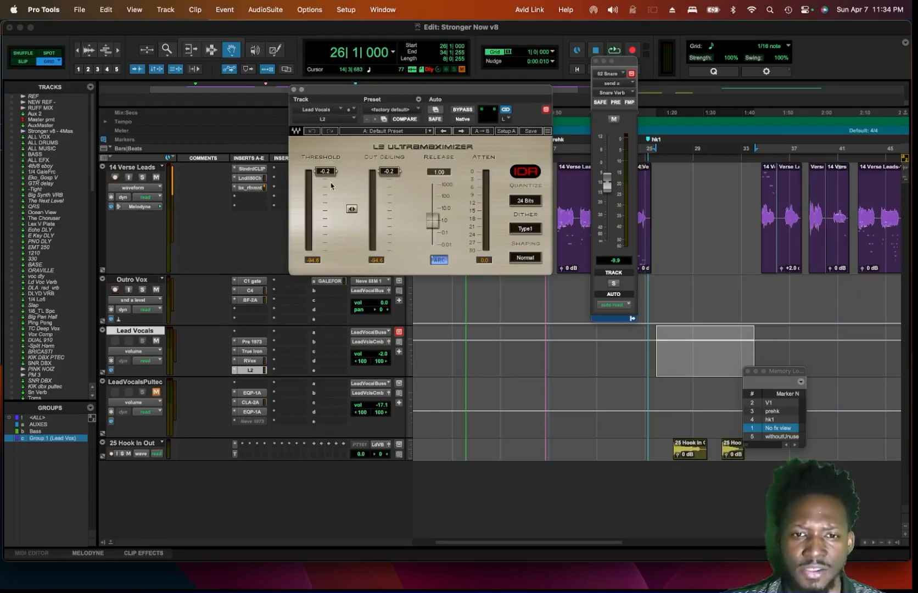
pyautogui.click(295, 90)
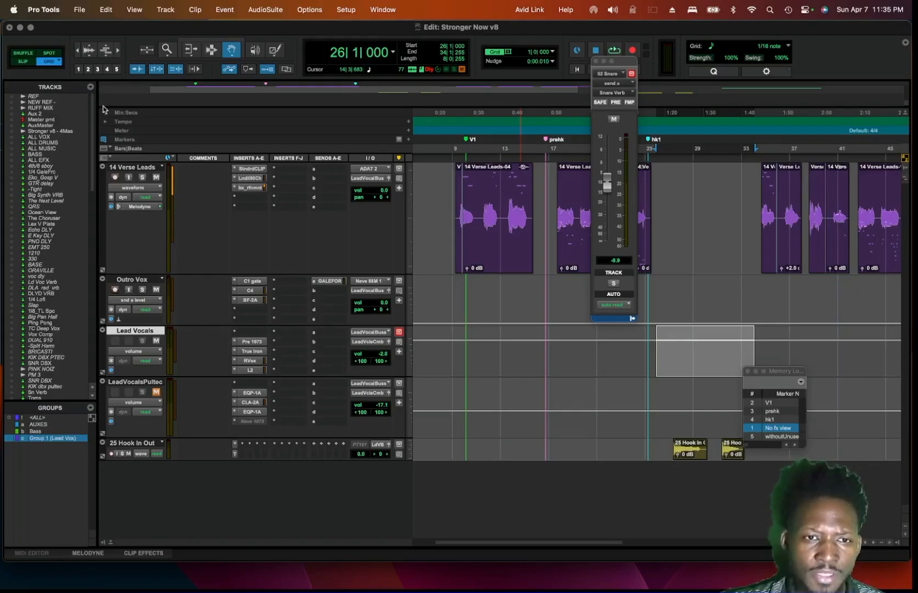
# Step: Display the Sends F-J column in the edit window and check the Outro Vox track's GALEFORCE send, closing its send window
pyautogui.click(109, 149)
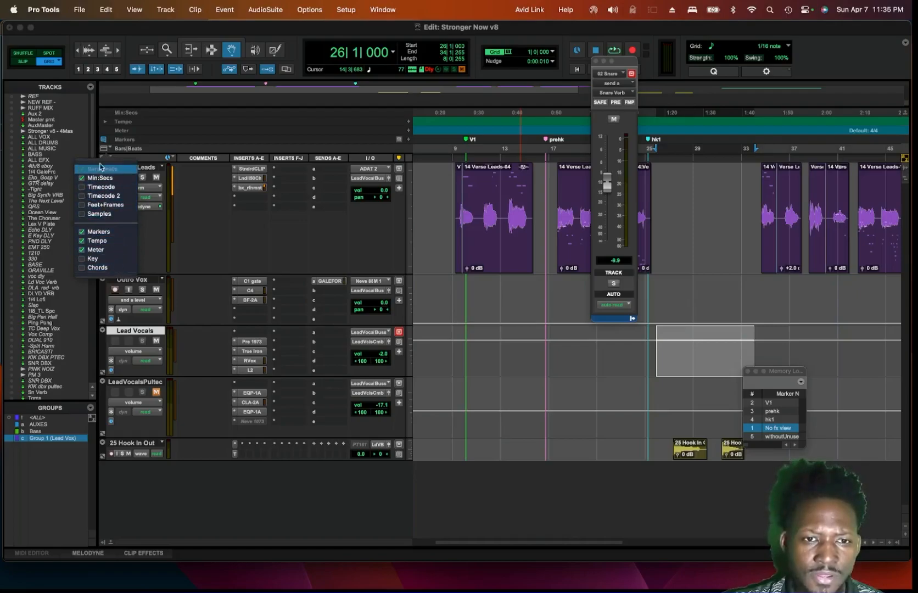
pyautogui.click(115, 147)
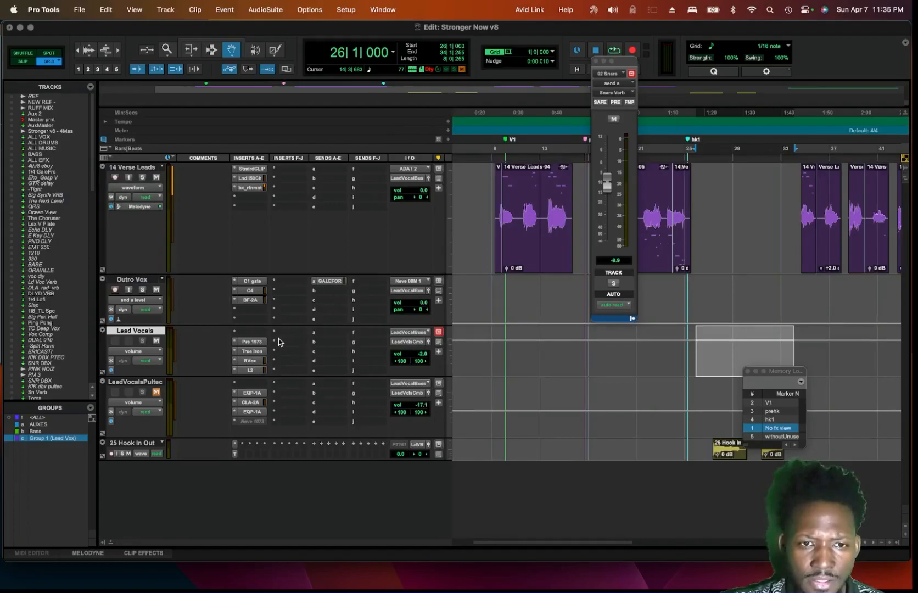
pyautogui.click(331, 281)
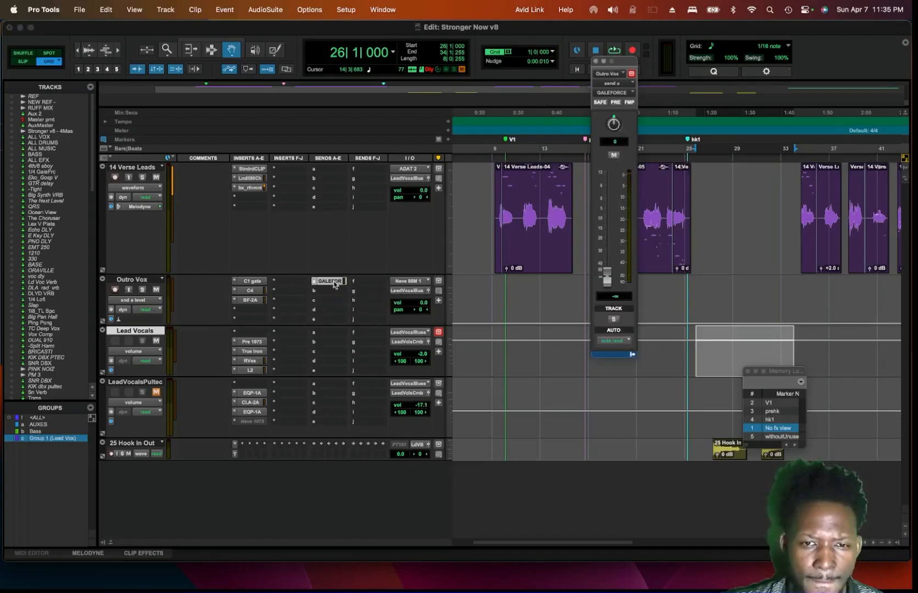
pyautogui.click(332, 281)
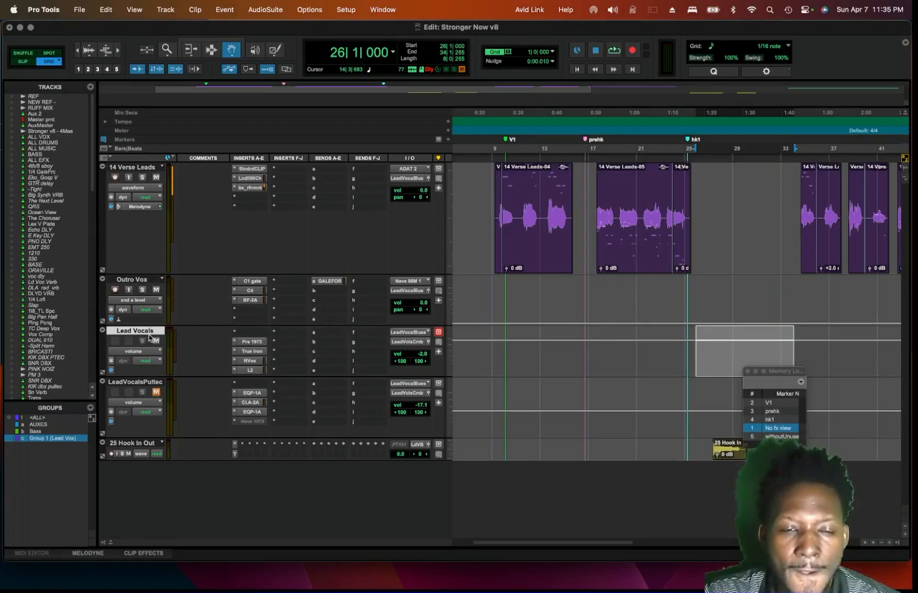
# Step: Show all tracks in the session and enlarge the LeadVocalsCmbnr track to reveal its inserts and sends
pyautogui.click(91, 88)
pyautogui.click(96, 90)
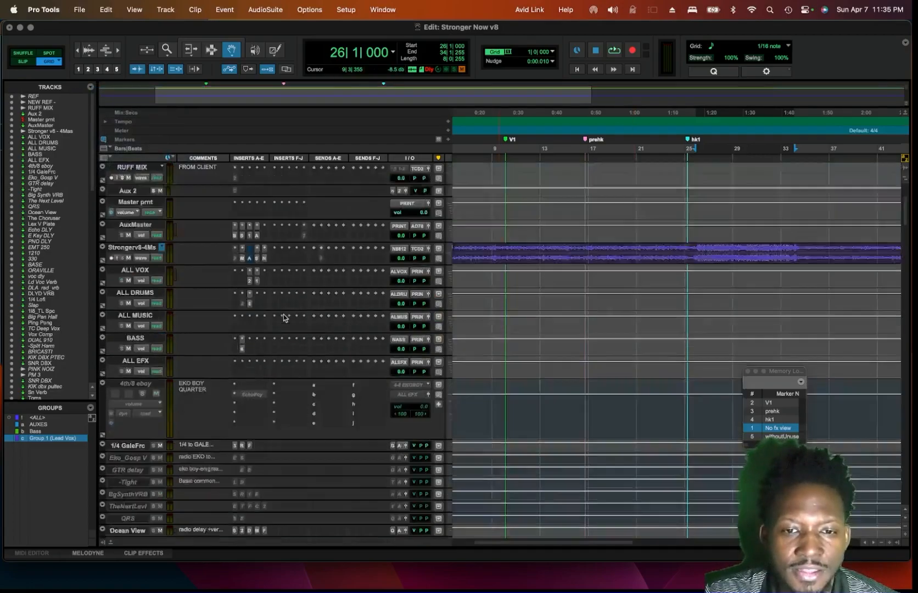
pyautogui.scroll(-15, 317, 344)
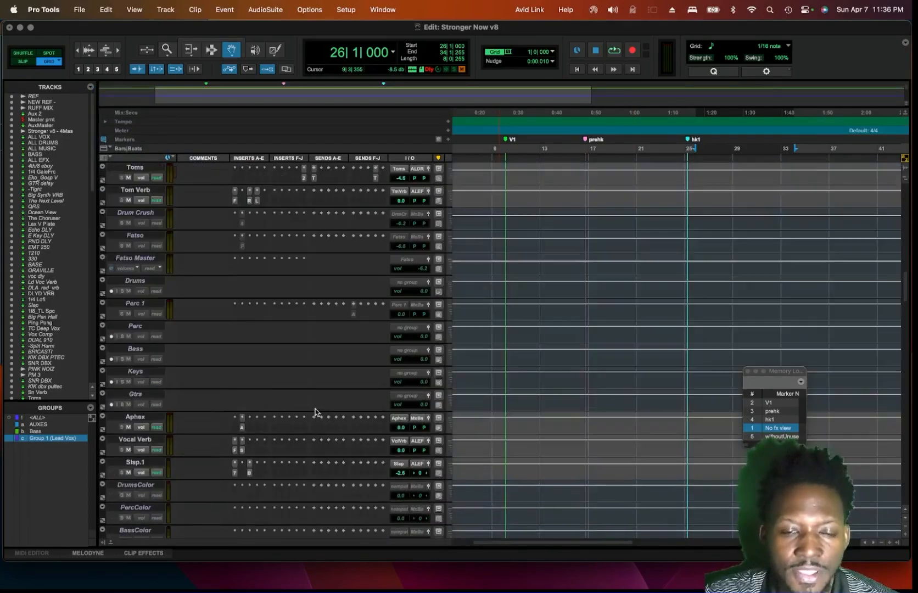
pyautogui.scroll(-10, 324, 407)
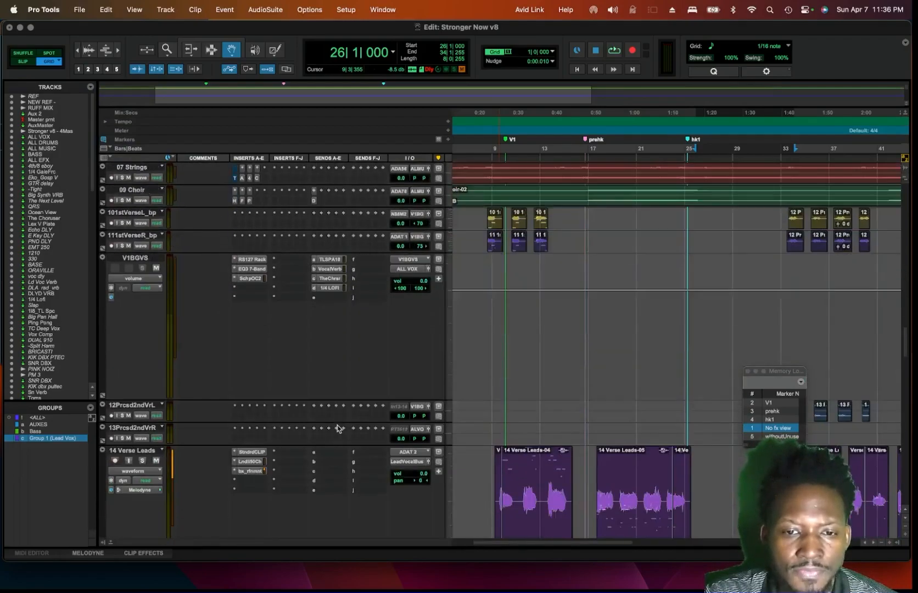
pyautogui.scroll(-2, 338, 426)
pyautogui.scroll(3, 331, 243)
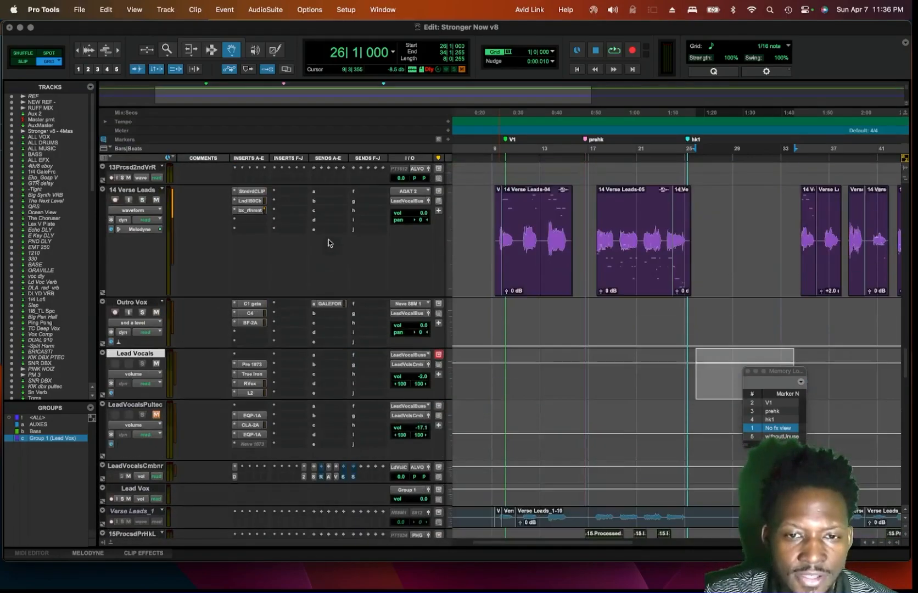
pyautogui.scroll(-3, 355, 318)
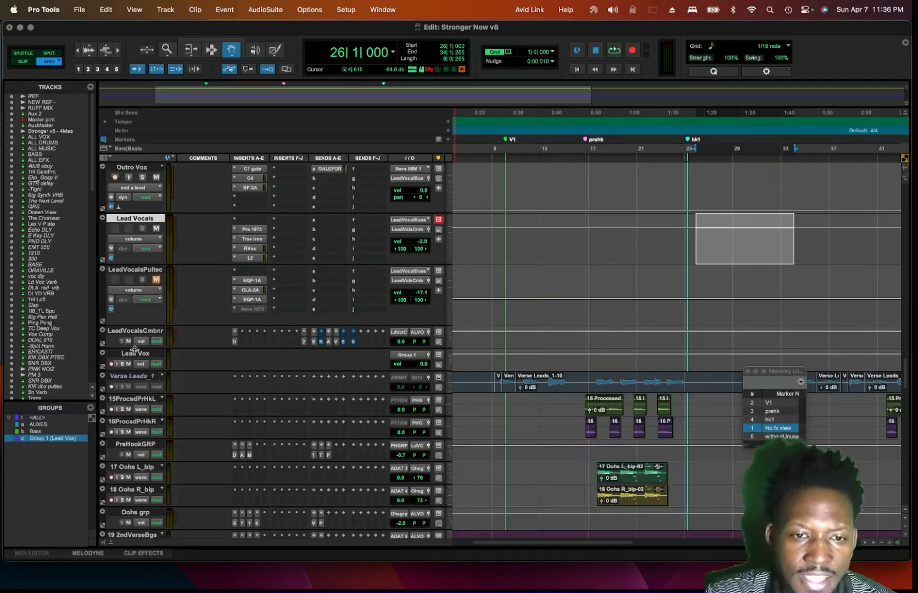
pyautogui.moveTo(134, 350); pyautogui.dragTo(154, 463)
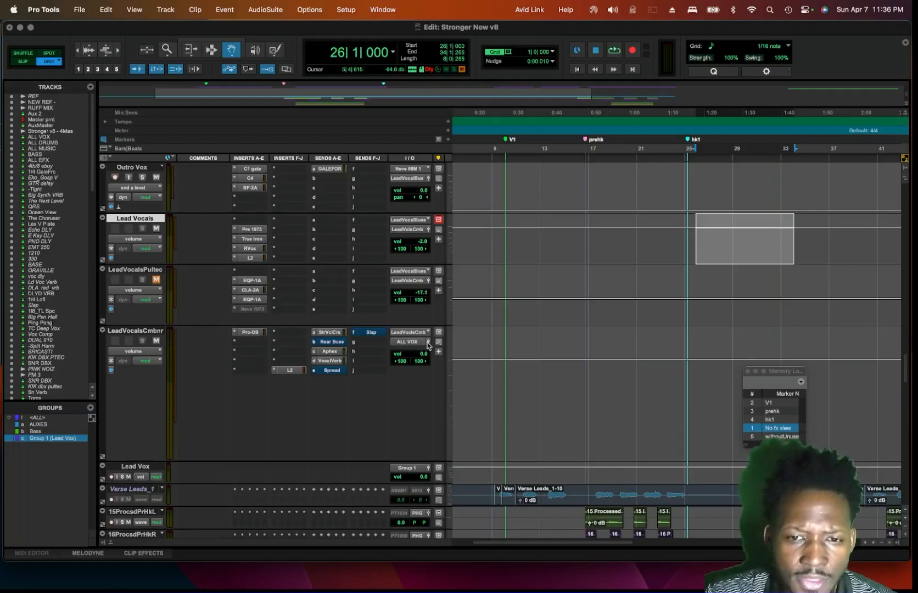
# Step: Inspect the LeadVocalsCmbnr track's Pro-DS and L2 plug-in settings, closing each window
pyautogui.click(250, 333)
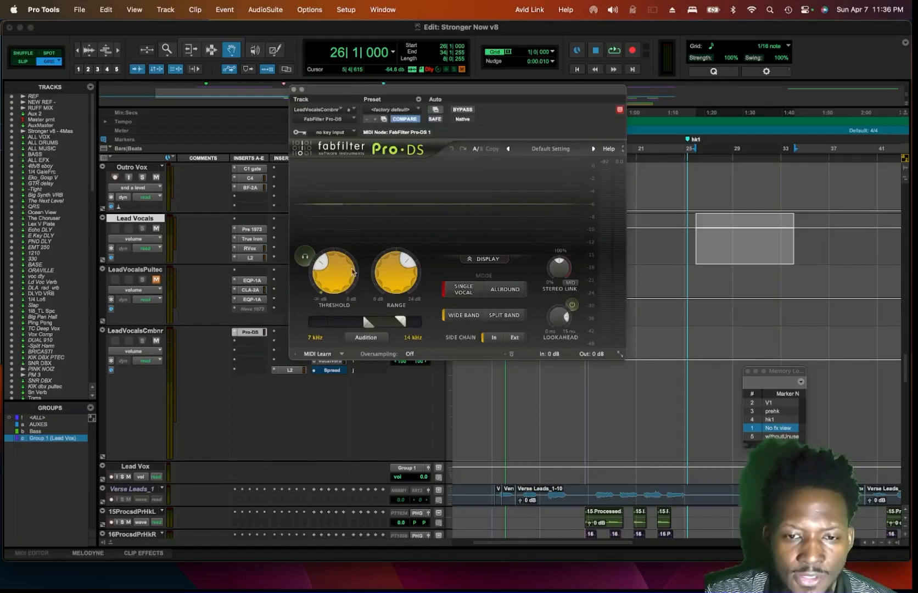
pyautogui.click(293, 89)
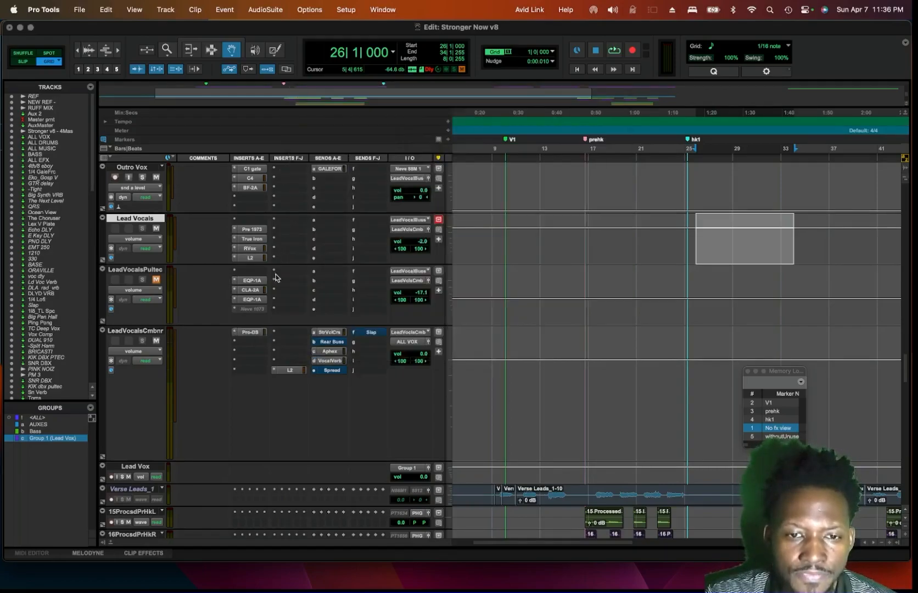
pyautogui.click(291, 371)
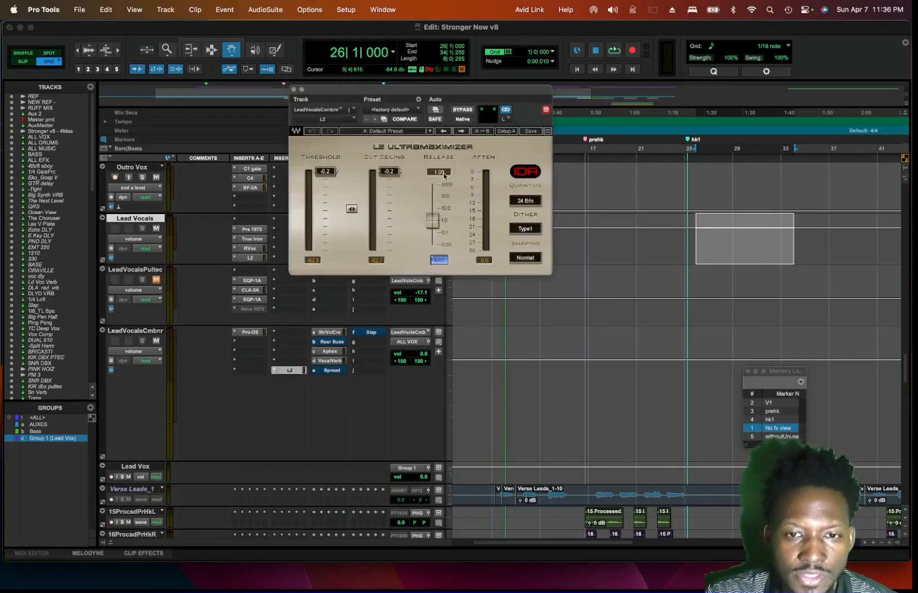
pyautogui.click(294, 91)
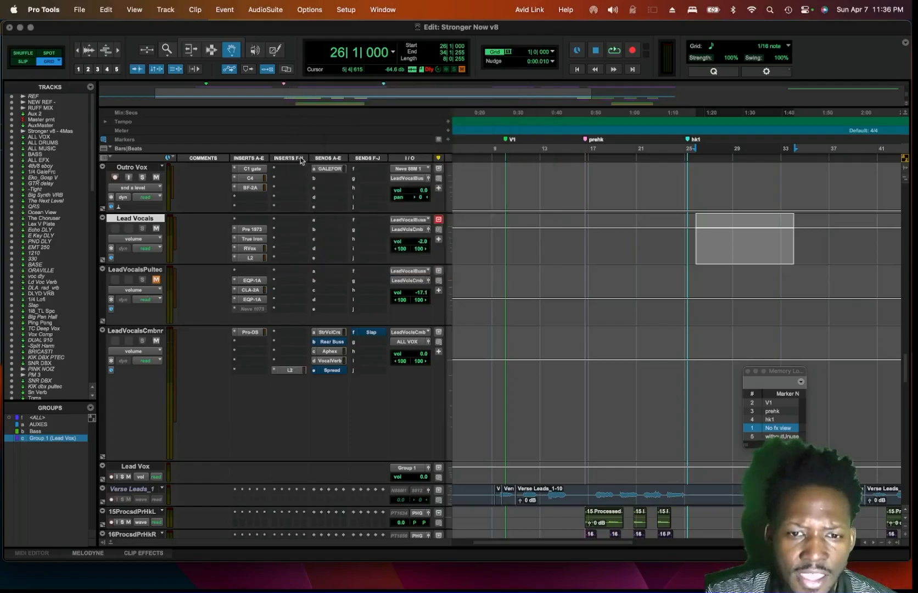
# Step: Show only the tracks assigned to the LeadVocalsCmbnr Aphex send and inspect the Aphex Vintage Exciter settings, closing the plug-in window
pyautogui.click(333, 333)
pyautogui.click(334, 333)
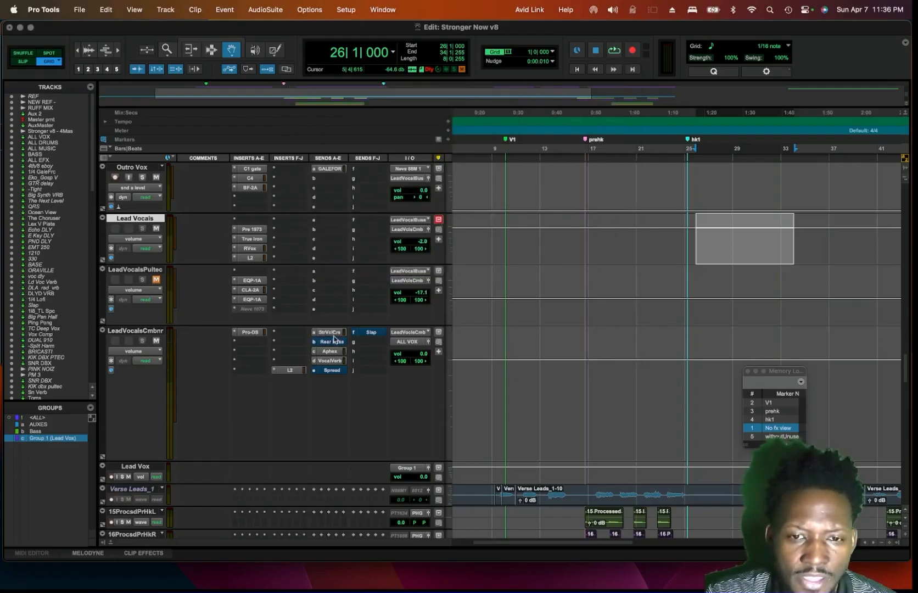
pyautogui.click(332, 351)
pyautogui.rightClick(332, 352)
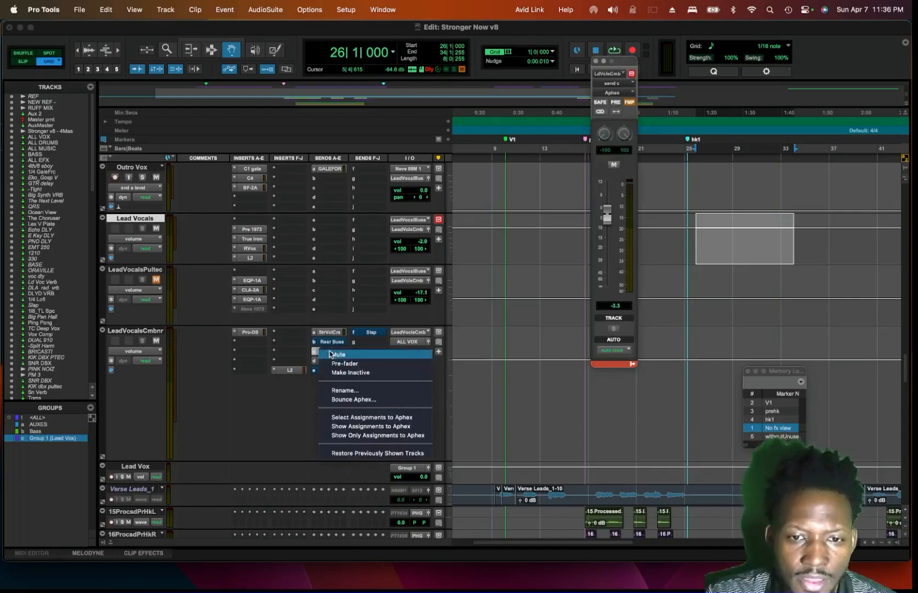
pyautogui.click(378, 435)
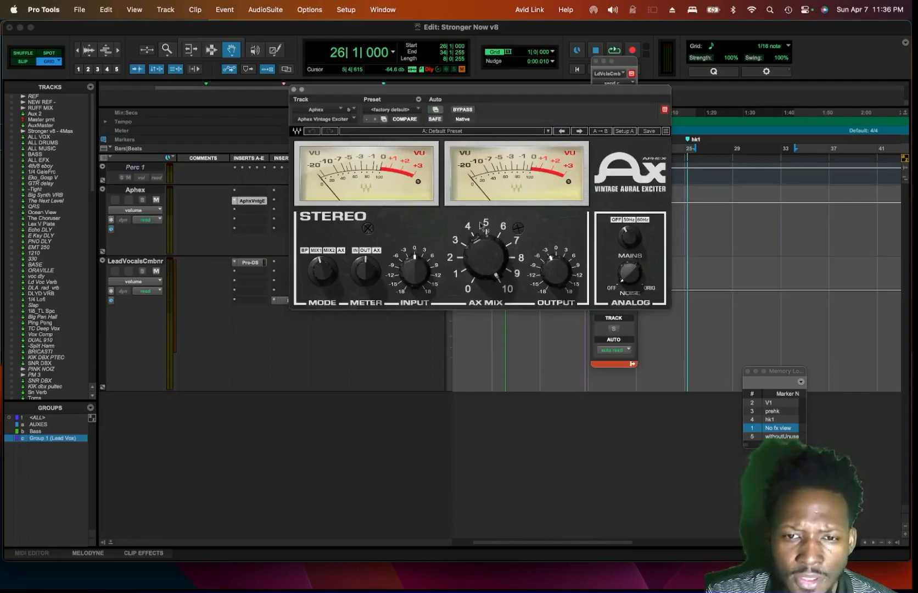
pyautogui.click(294, 90)
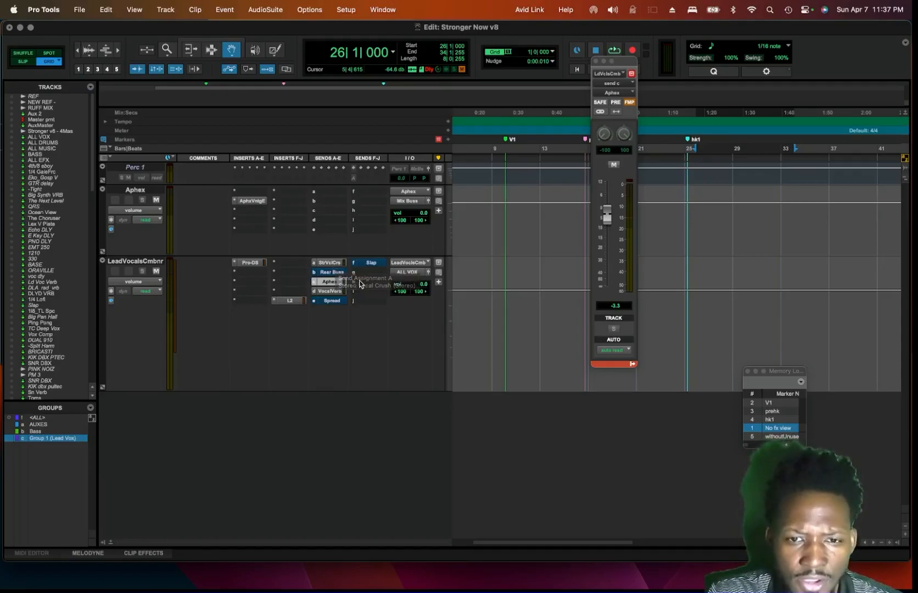
pyautogui.click(245, 201)
pyautogui.click(245, 202)
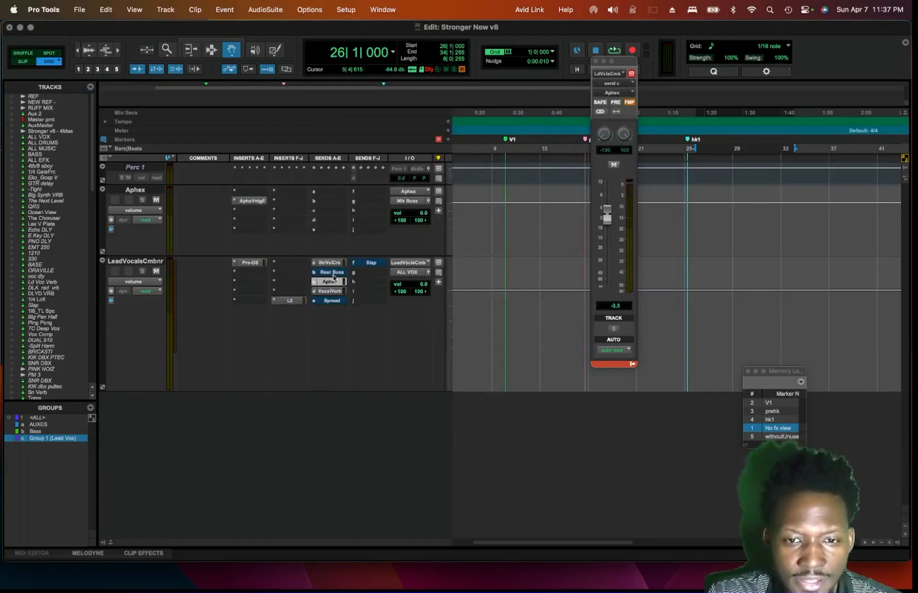
# Step: Show only the tracks assigned to the LeadVocalsCmbnr Vocal Verb send and enlarge the Vocal Verb track to reveal its inserts
pyautogui.click(331, 291)
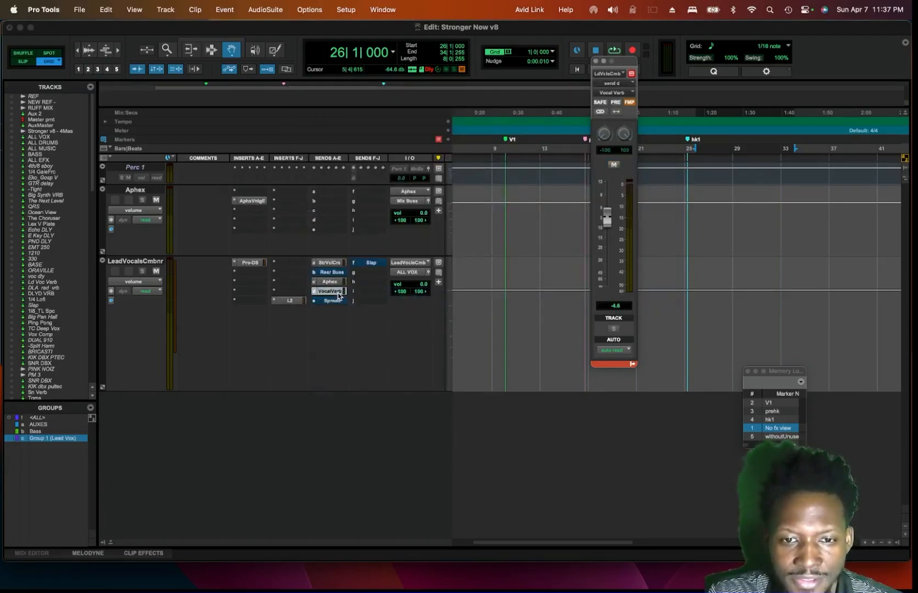
pyautogui.rightClick(331, 293)
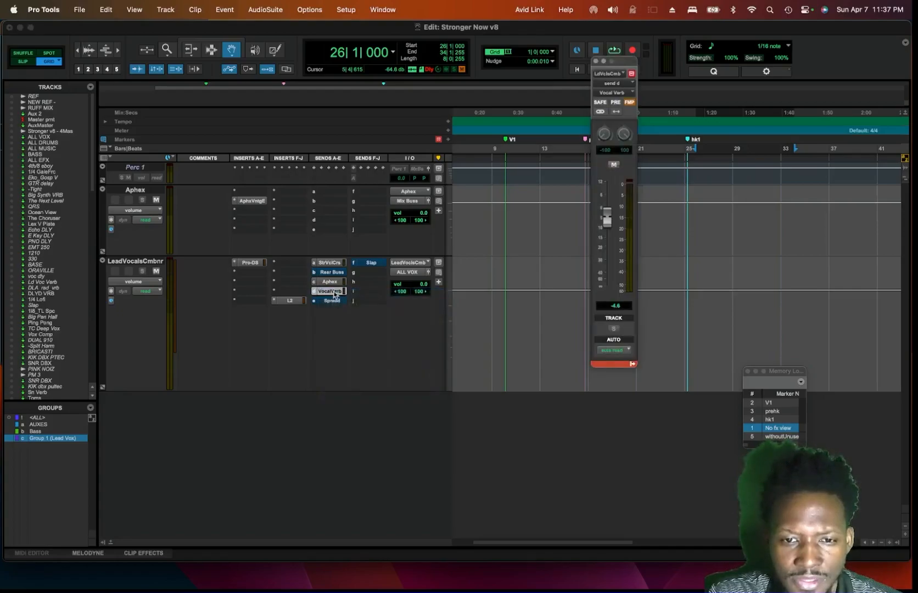
pyautogui.click(356, 375)
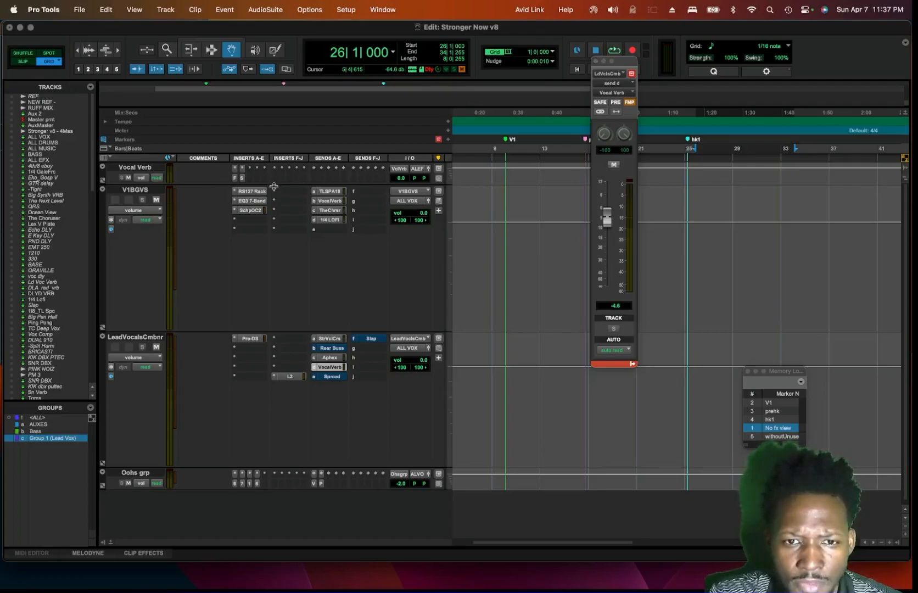
pyautogui.moveTo(273, 187); pyautogui.dragTo(286, 242)
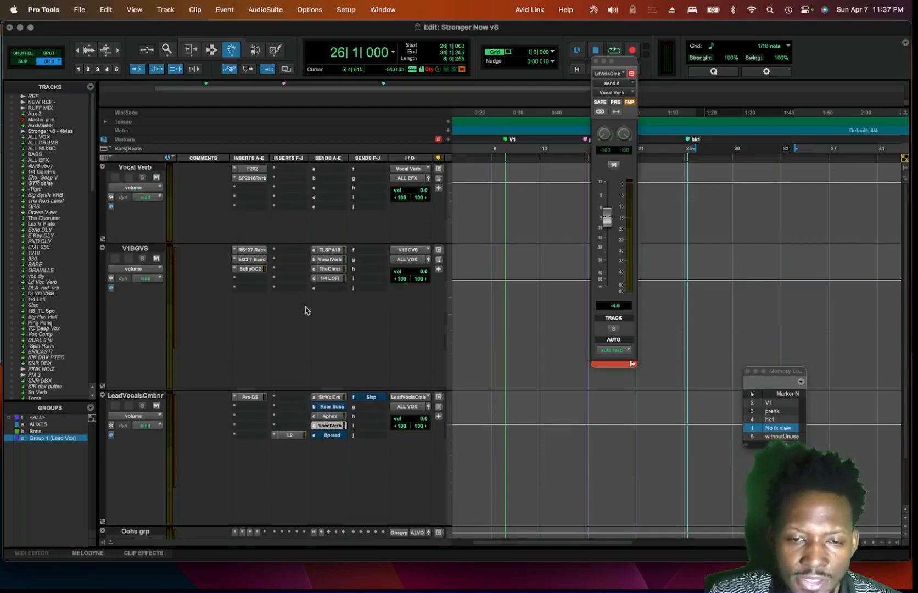
# Step: Make the Aphex send on the LeadVocalsCmbnr track inactive
pyautogui.rightClick(330, 415)
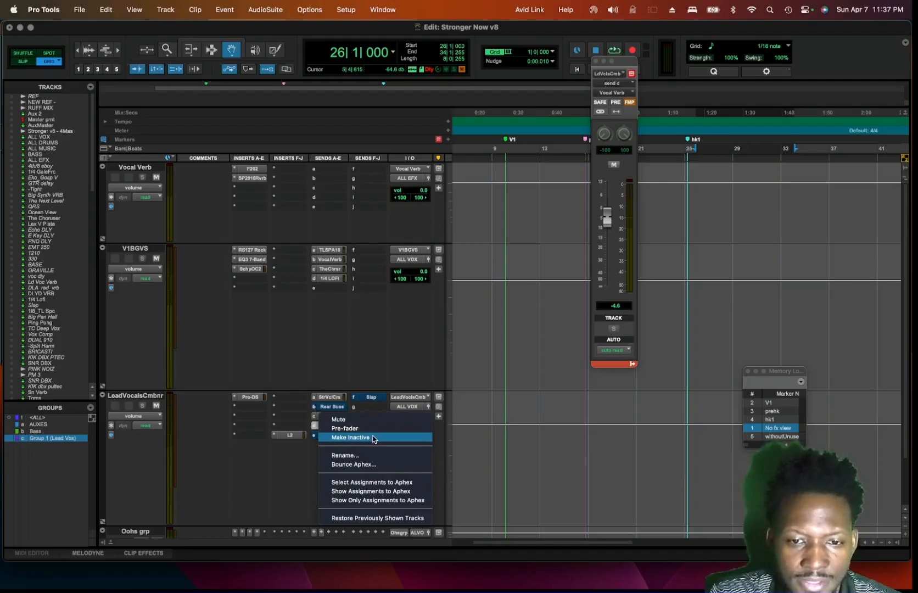
pyautogui.click(373, 439)
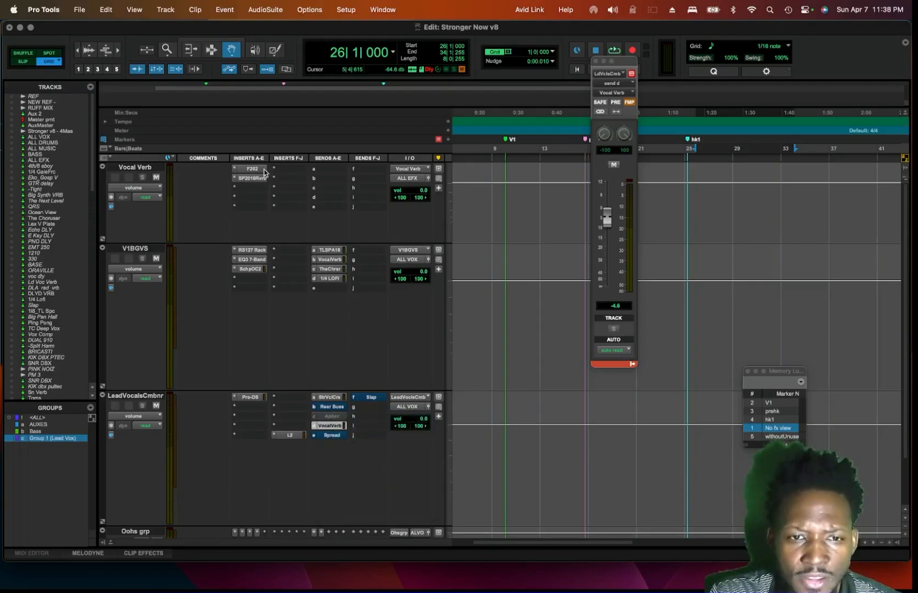
# Step: Inspect the Vocal Verb track's F202 filter and SP2016 Reverb settings, closing the reverb window
pyautogui.click(259, 172)
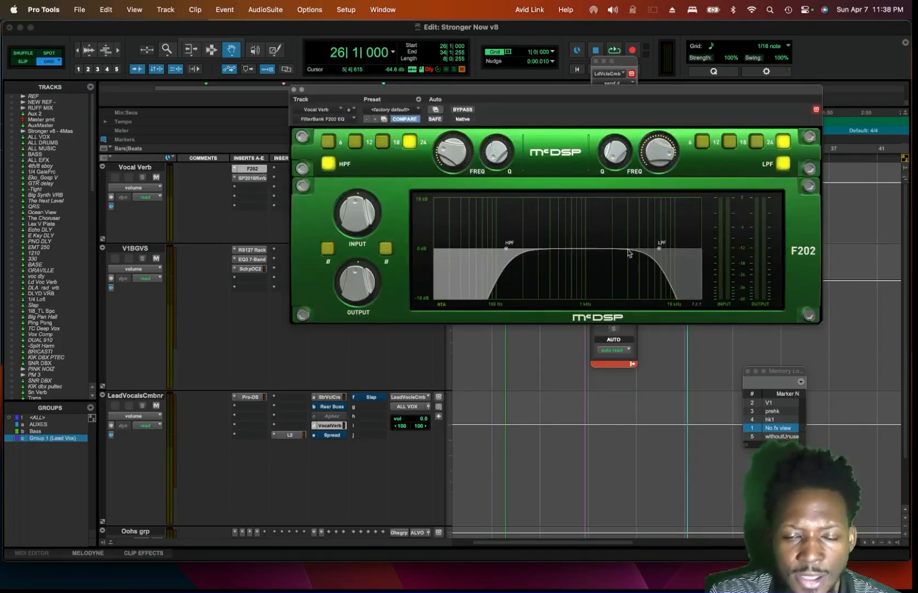
pyautogui.click(253, 179)
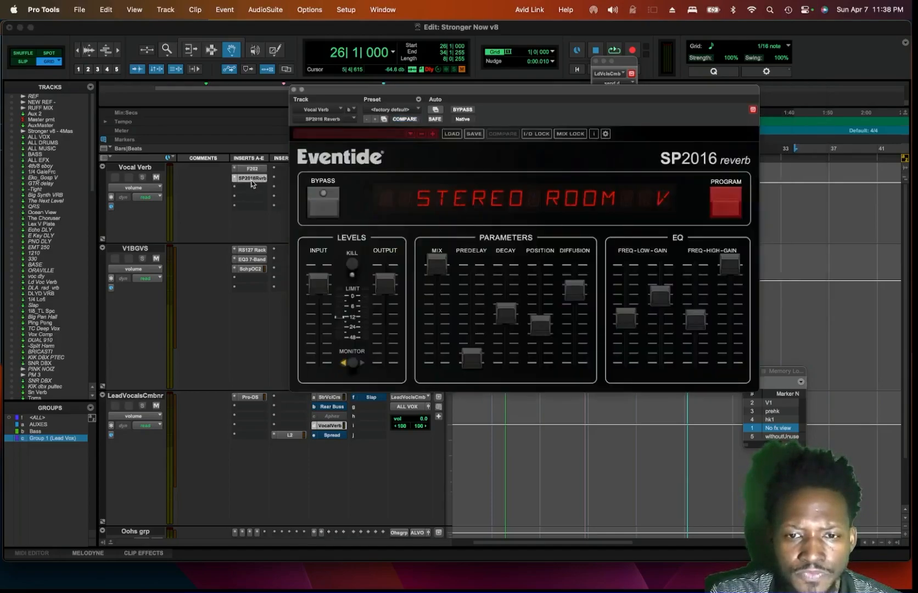
pyautogui.moveTo(379, 90); pyautogui.dragTo(366, 133)
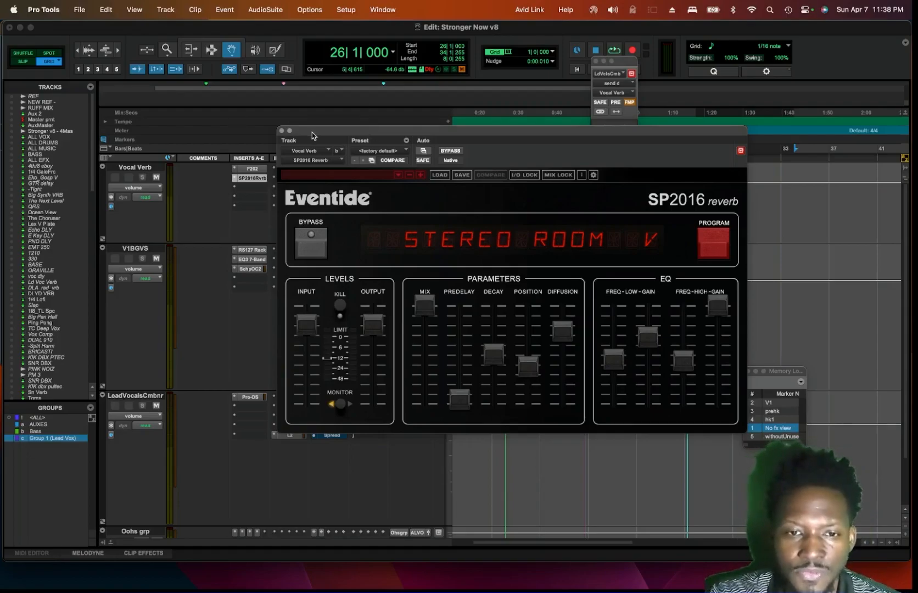
pyautogui.click(282, 131)
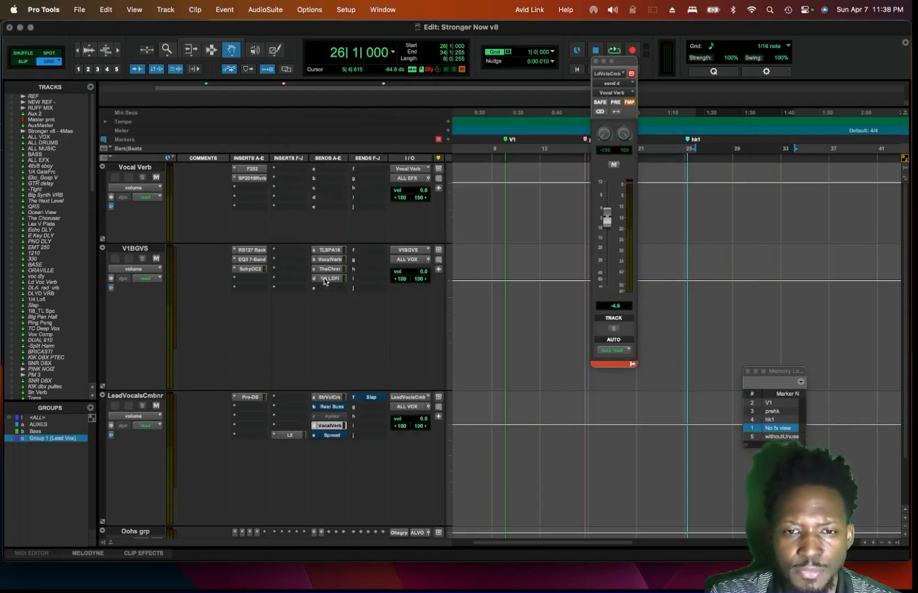
# Step: Reduce the LeadVocalsCmbnr track's height, recall the No fx view memory location, and move the Vocal Verb send window off the clips
pyautogui.scroll(-3, 329, 332)
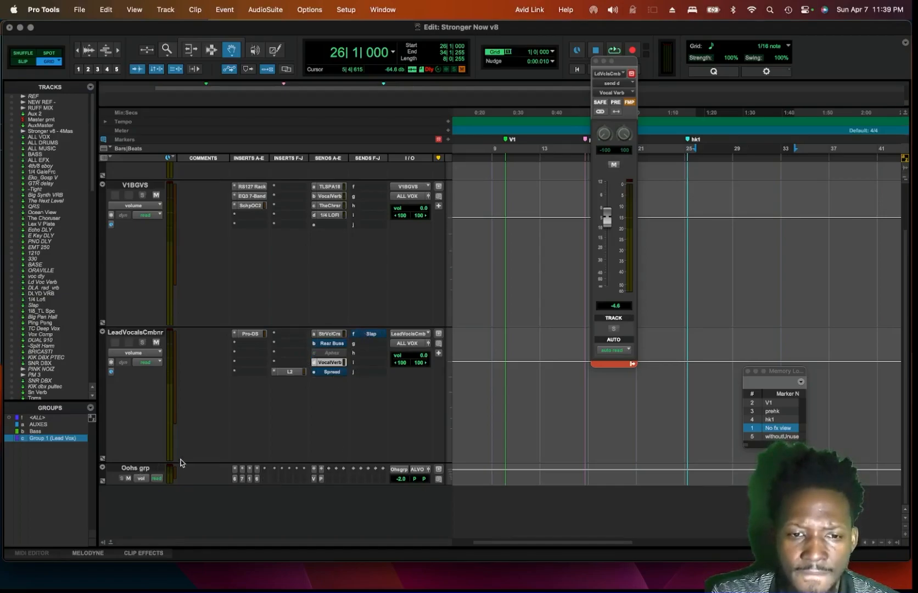
pyautogui.moveTo(186, 462); pyautogui.dragTo(188, 389)
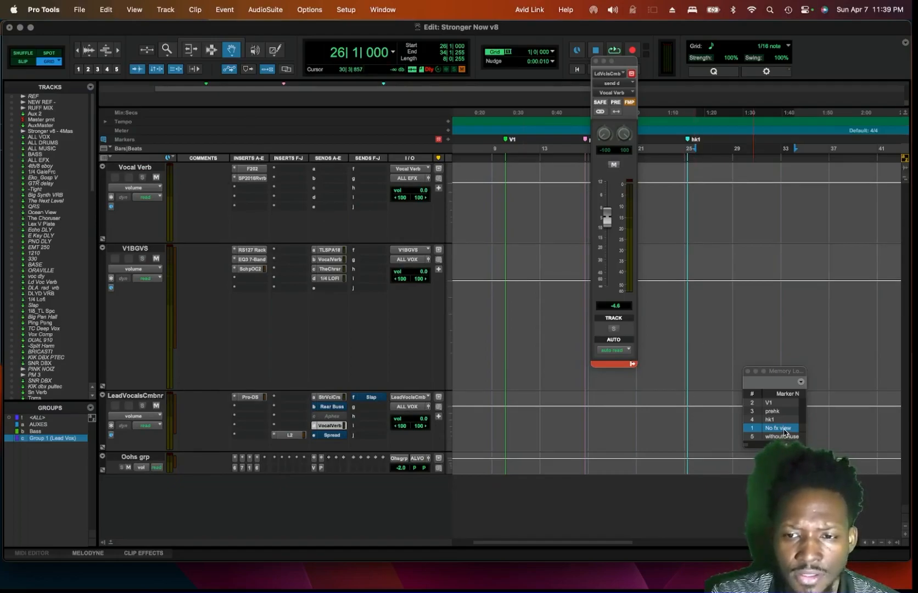
pyautogui.click(784, 431)
pyautogui.scroll(-7, 468, 409)
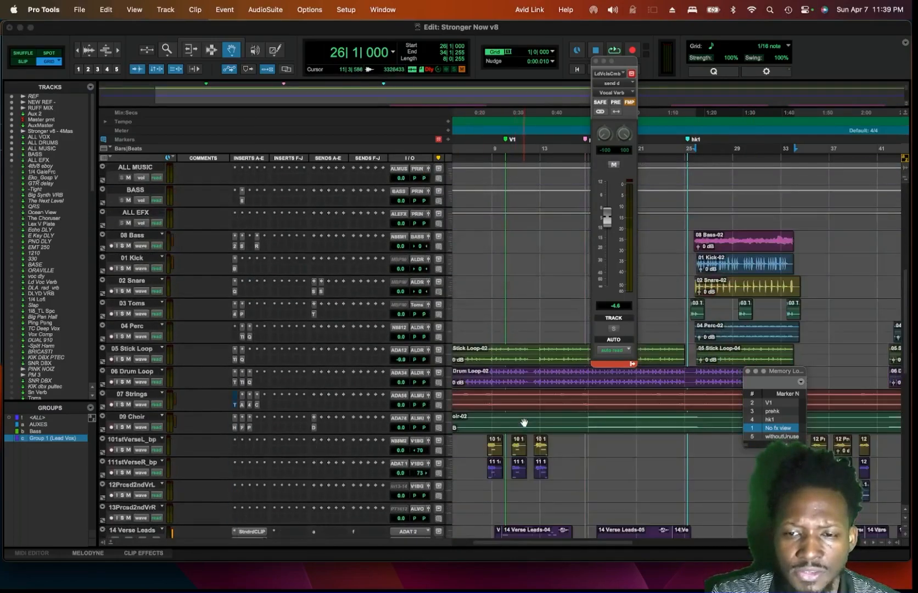
pyautogui.scroll(-9, 525, 423)
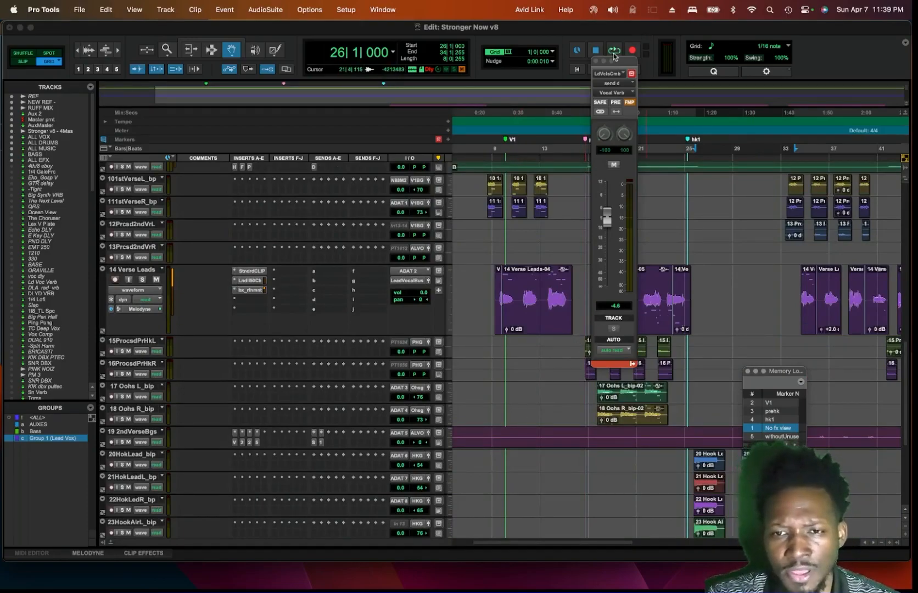
pyautogui.moveTo(622, 64); pyautogui.dragTo(799, 82)
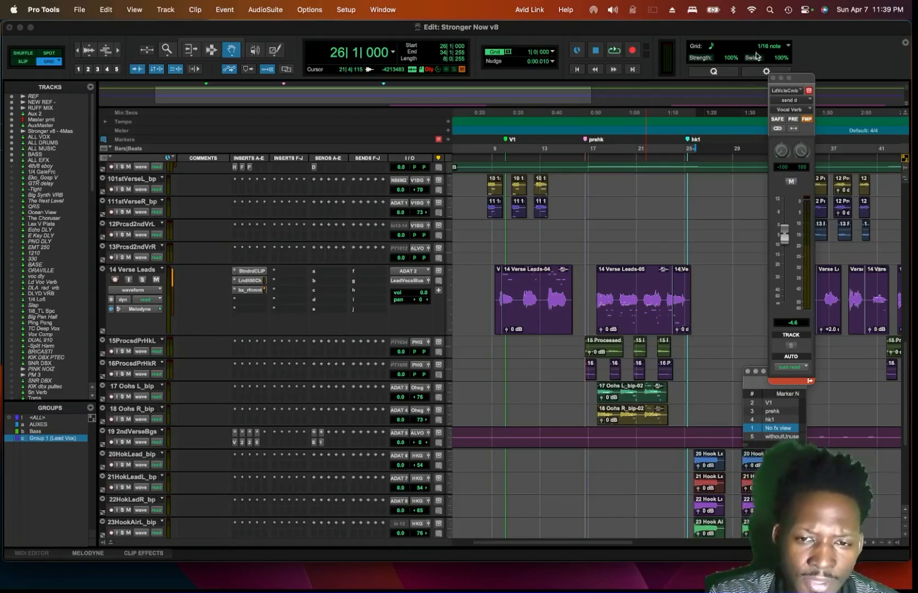
# Step: Select the 17 Oohs L_bip-02 clip and enlarge its track to reveal the inserts, sends and output
pyautogui.scroll(3, 458, 222)
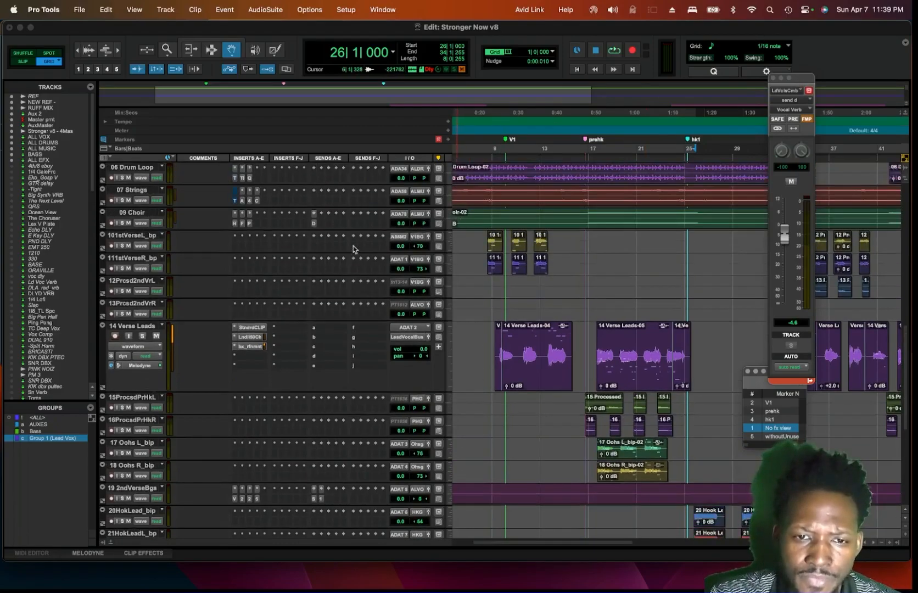
pyautogui.scroll(-6, 492, 370)
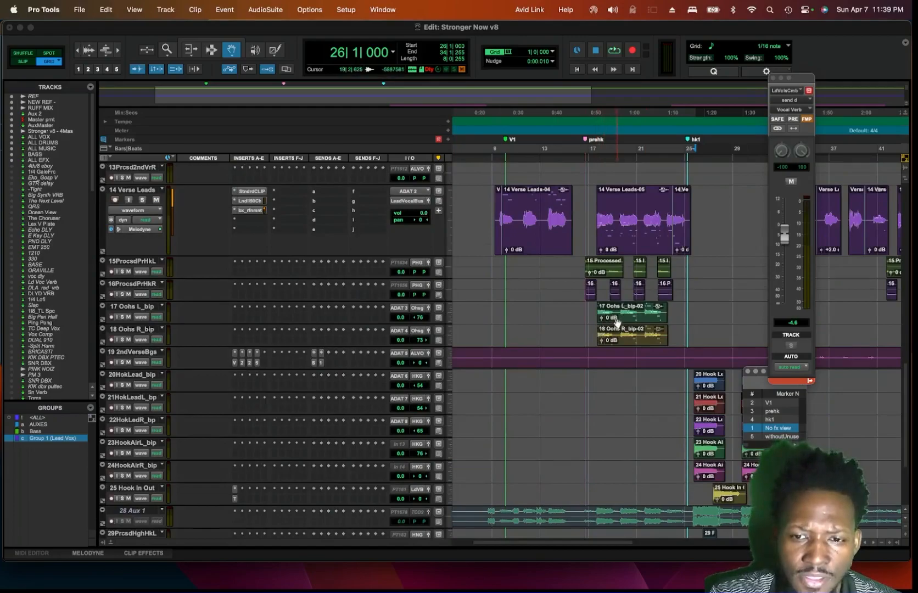
pyautogui.click(611, 319)
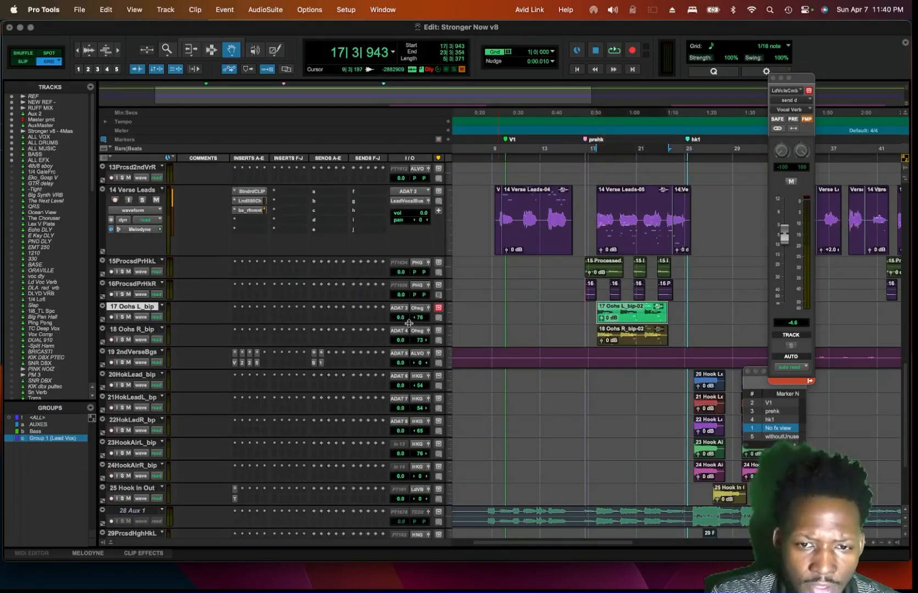
pyautogui.moveTo(409, 324); pyautogui.dragTo(432, 401)
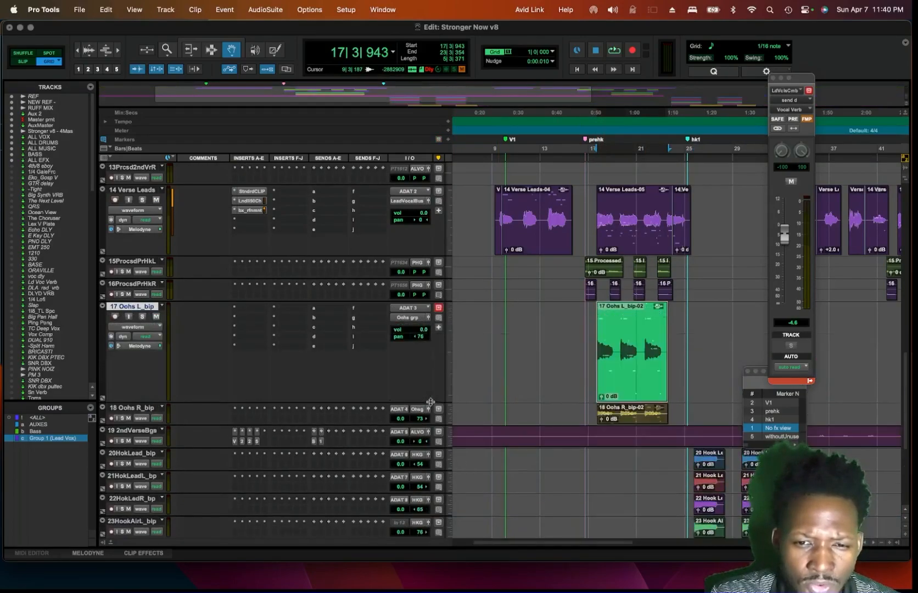
# Step: Show only the tracks assigned to the Oohs grp bus and enlarge the Oohs grp track to reveal its inserts and sends
pyautogui.click(407, 319)
pyautogui.click(418, 381)
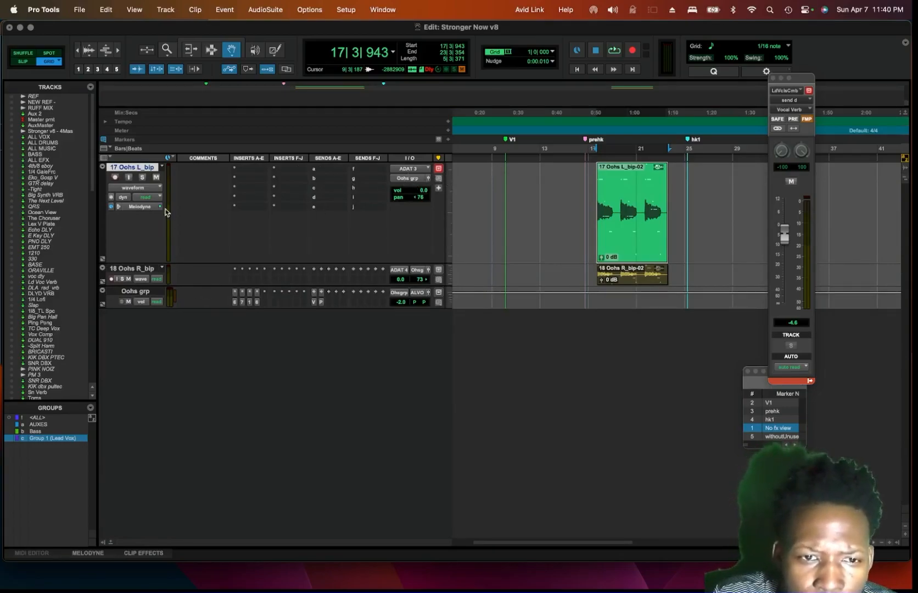
pyautogui.moveTo(187, 307); pyautogui.dragTo(222, 420)
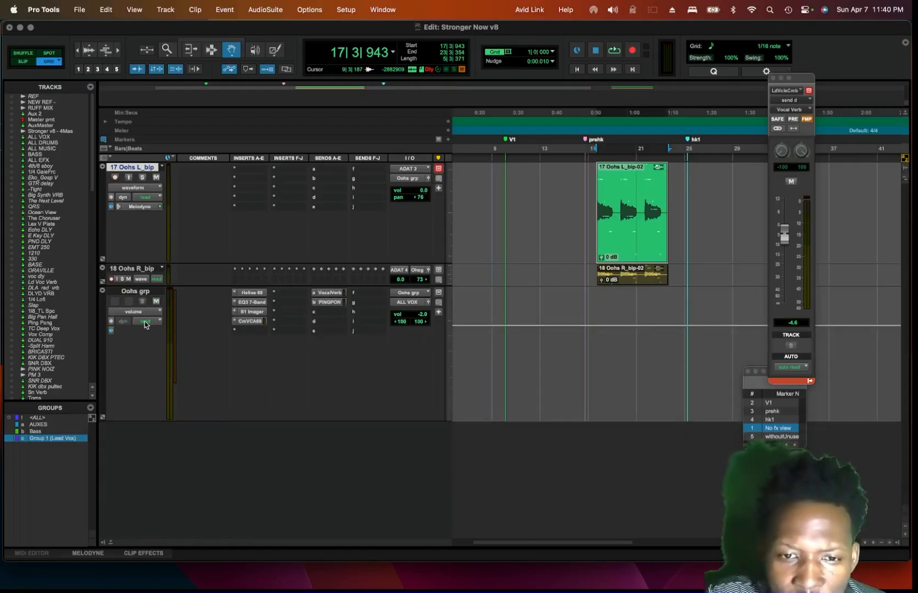
# Step: Inspect the Oohs grp track's Helios 69 and EQ3 7-Band equalizer settings, closing each plug-in window
pyautogui.click(252, 294)
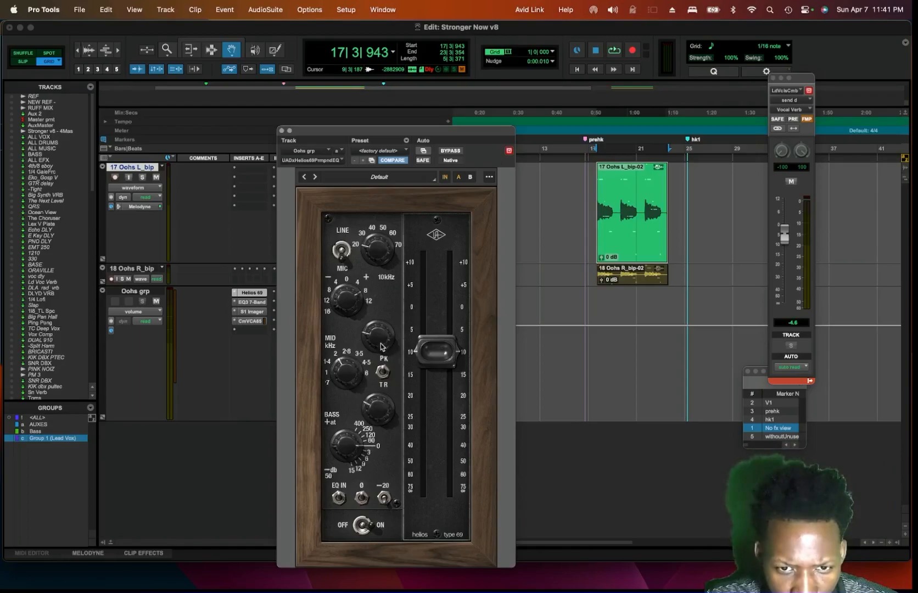
pyautogui.click(282, 131)
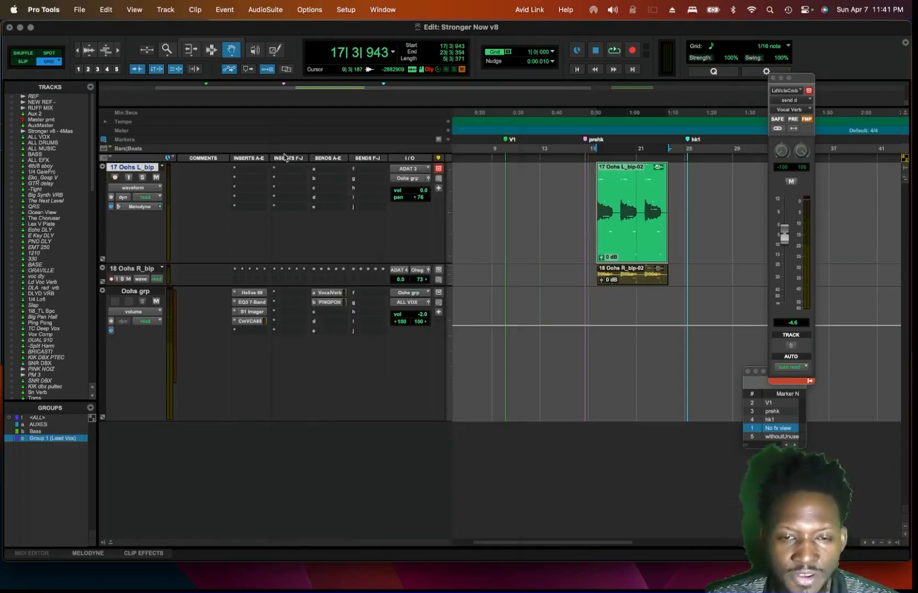
pyautogui.click(250, 302)
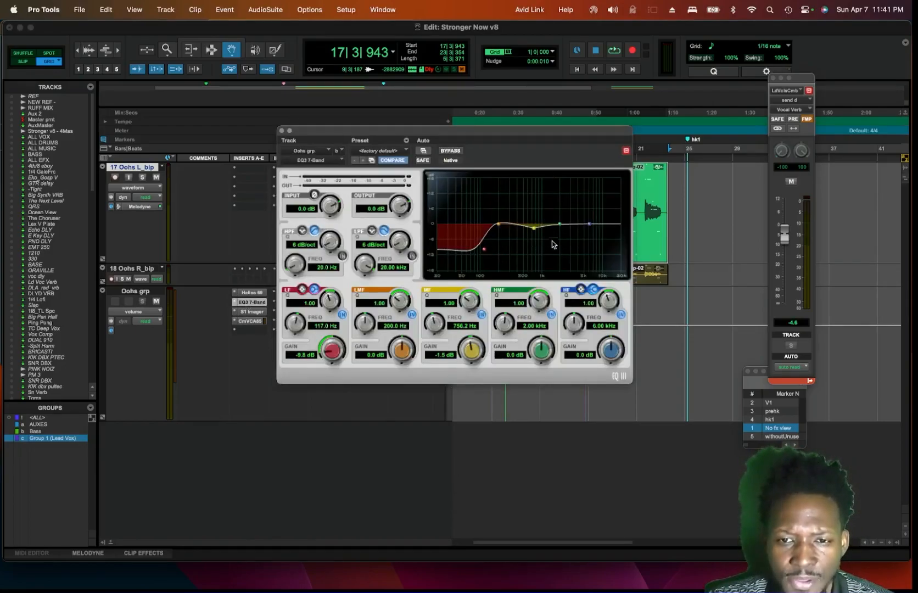
pyautogui.click(281, 130)
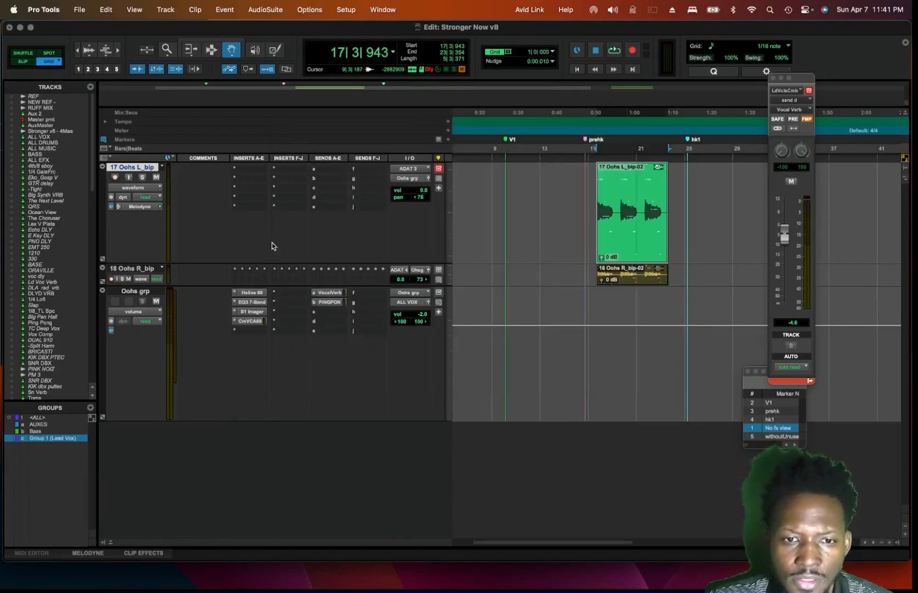
# Step: Inspect the Oohs grp track's S1 Stereo Imager and Comp VCA-65 compressor settings, closing the plug-in window
pyautogui.click(254, 313)
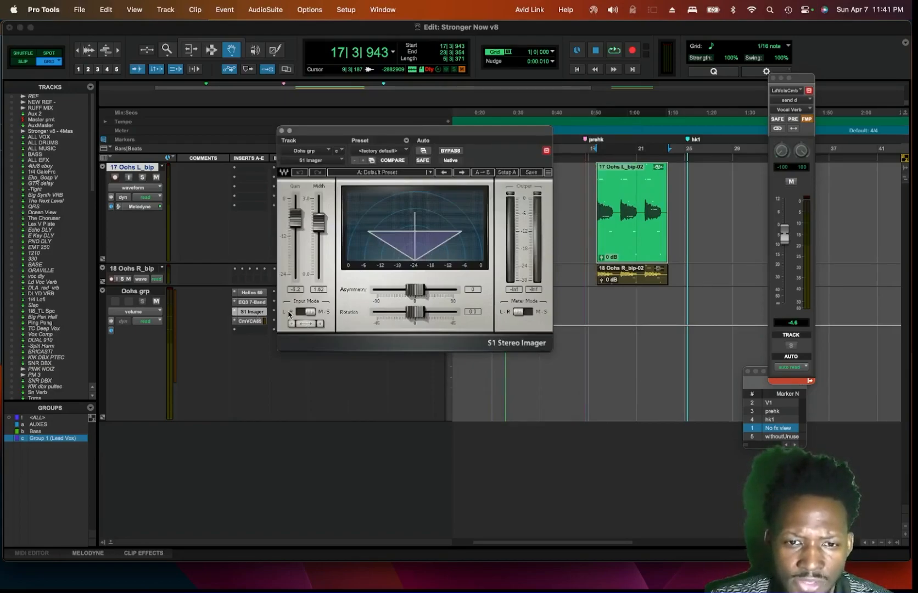
pyautogui.moveTo(358, 130); pyautogui.dragTo(400, 123)
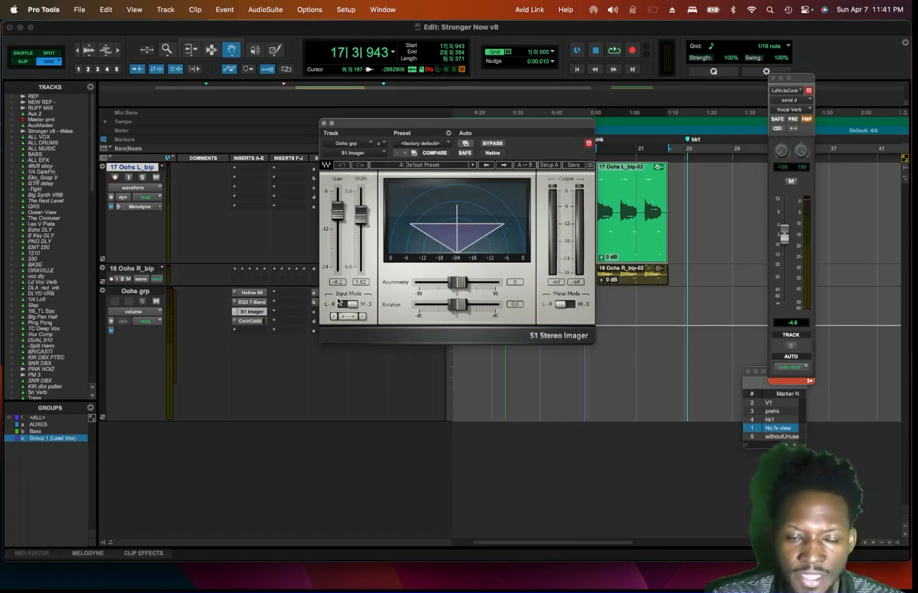
pyautogui.click(260, 322)
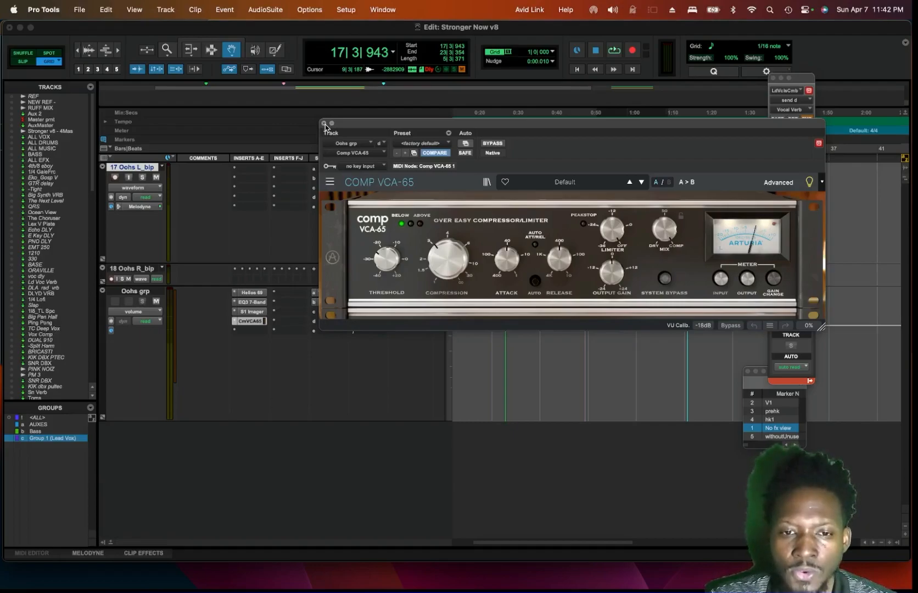
pyautogui.click(324, 123)
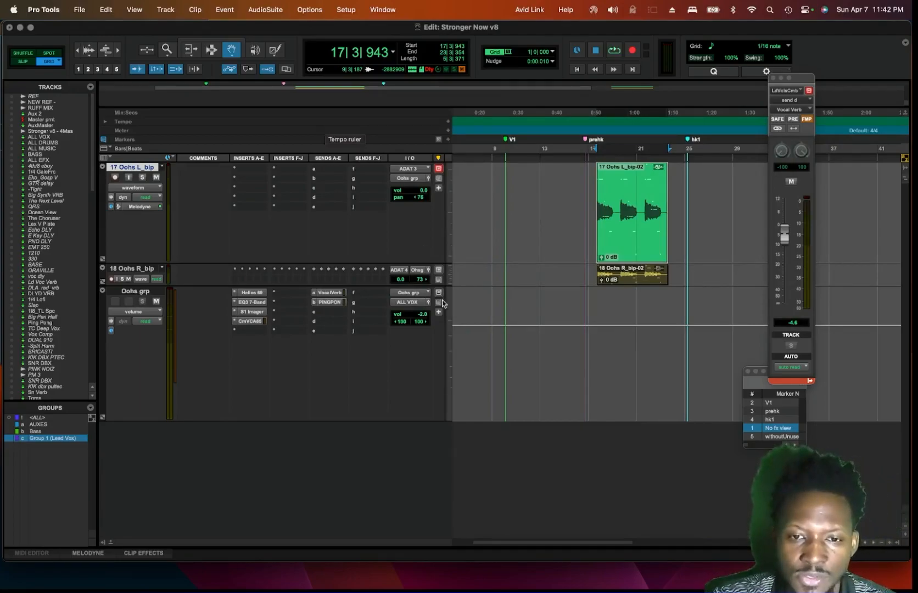
# Step: Show all session tracks again and look through them from the Oohs group up to the reference and master bus tracks
pyautogui.scroll(-8, 447, 394)
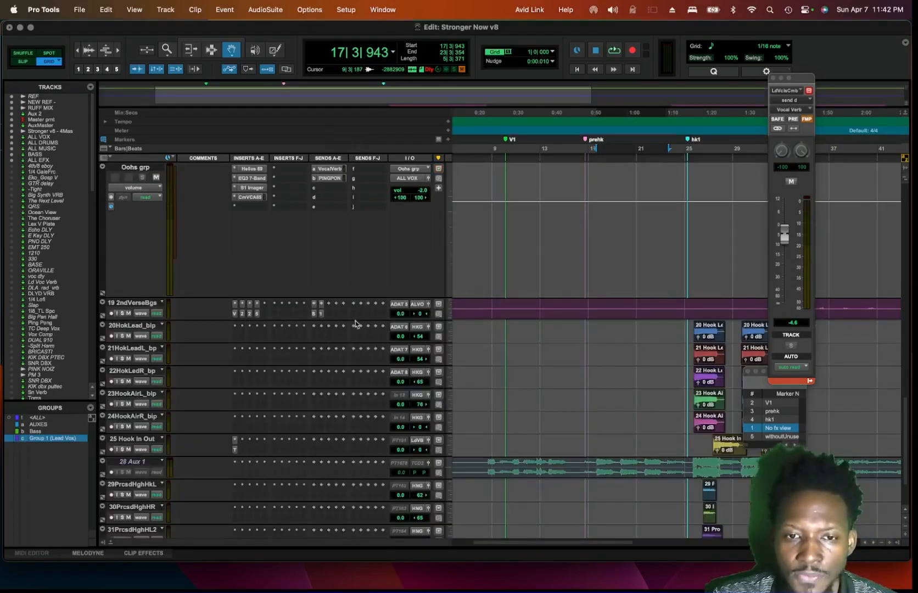
pyautogui.scroll(20, 331, 301)
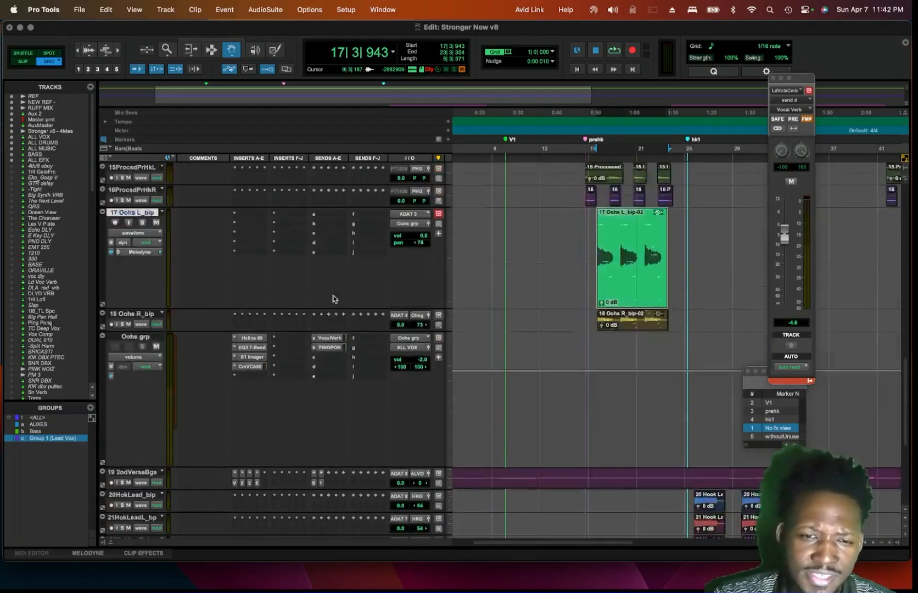
pyautogui.scroll(15, 285, 296)
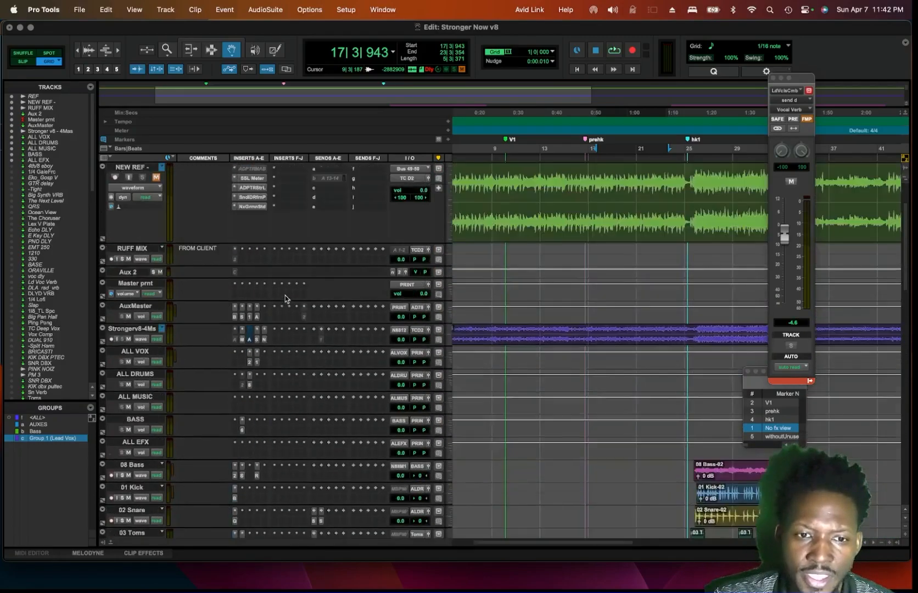
pyautogui.scroll(-4, 250, 286)
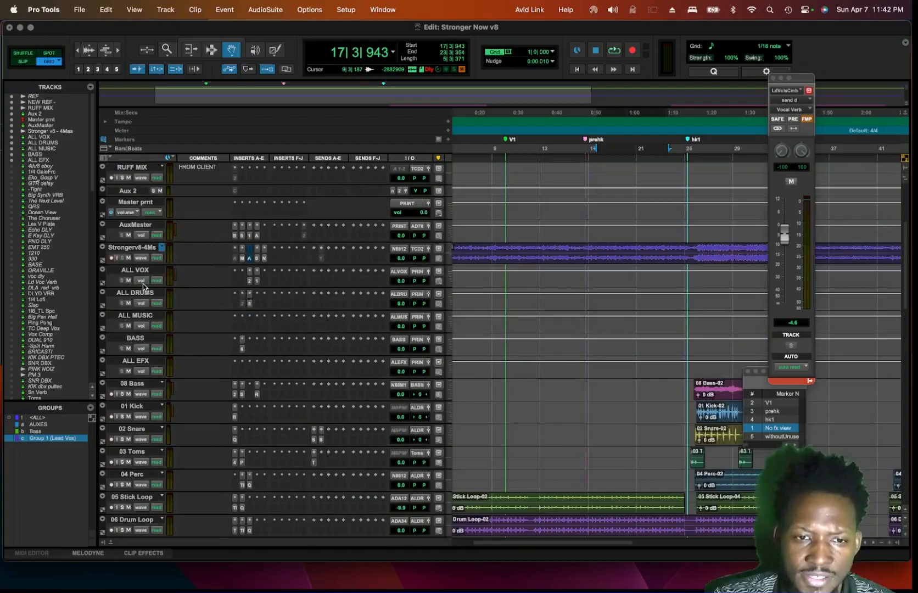
pyautogui.scroll(-5, 206, 409)
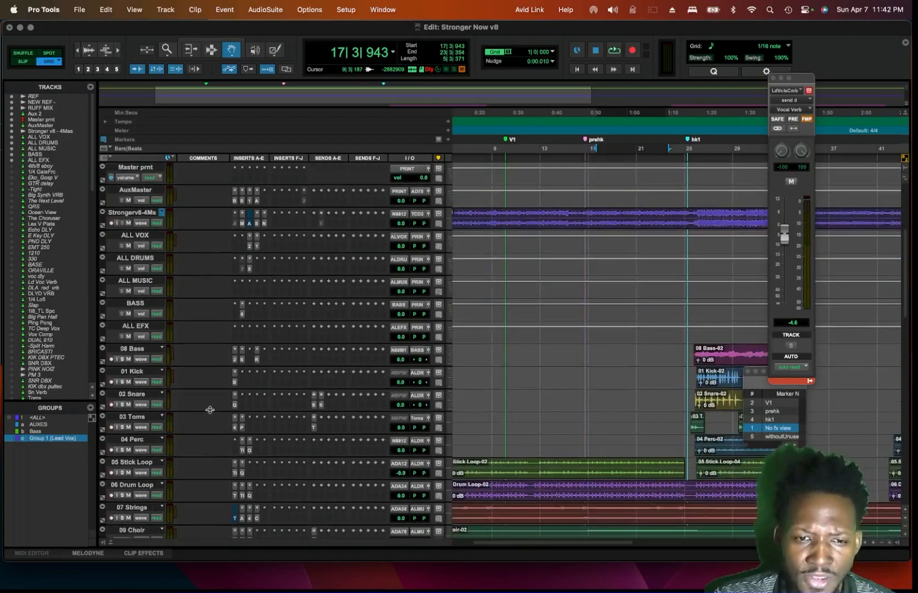
pyautogui.scroll(7, 233, 337)
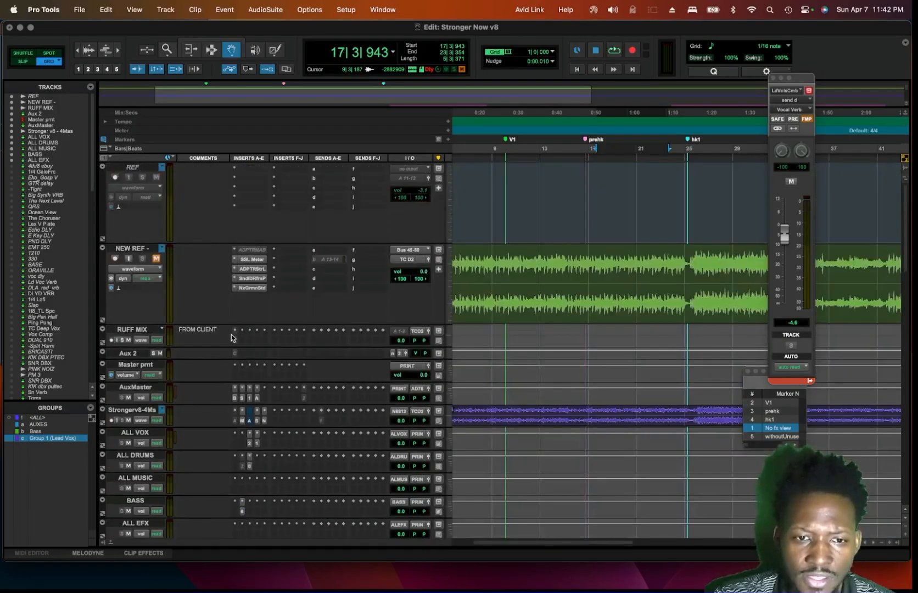
pyautogui.scroll(-10, 258, 341)
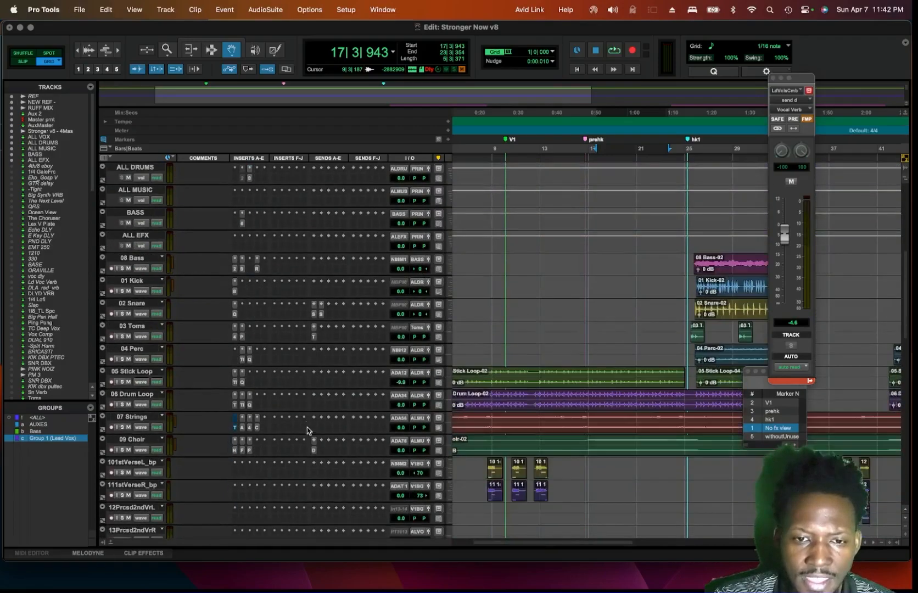
pyautogui.scroll(-10, 321, 379)
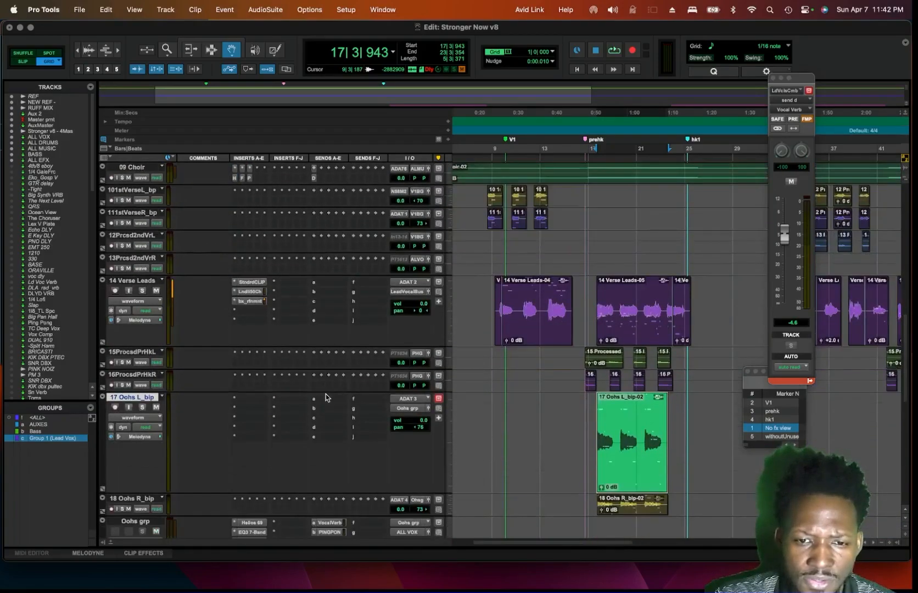
pyautogui.scroll(4, 326, 394)
pyautogui.scroll(15, 327, 393)
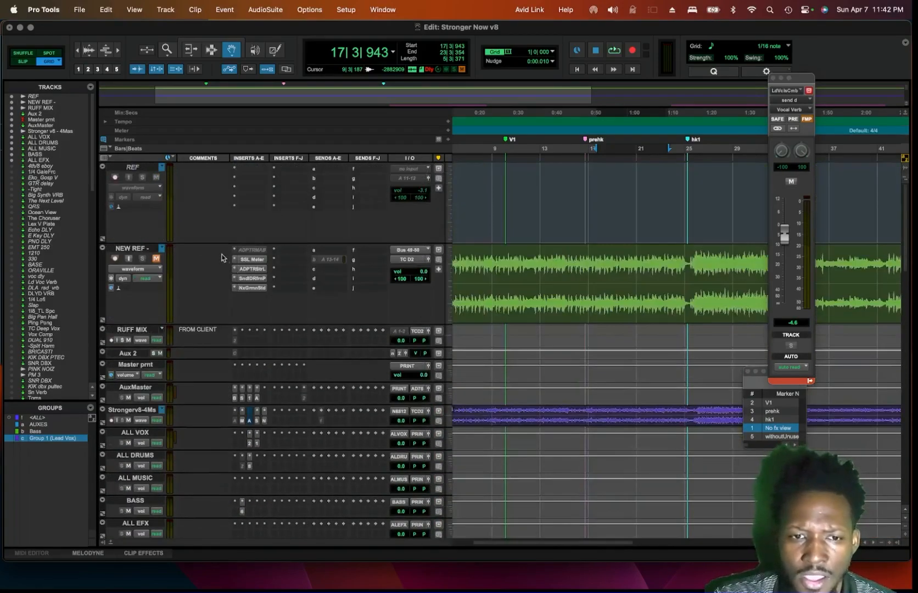
pyautogui.scroll(-3, 201, 401)
pyautogui.scroll(3, 264, 299)
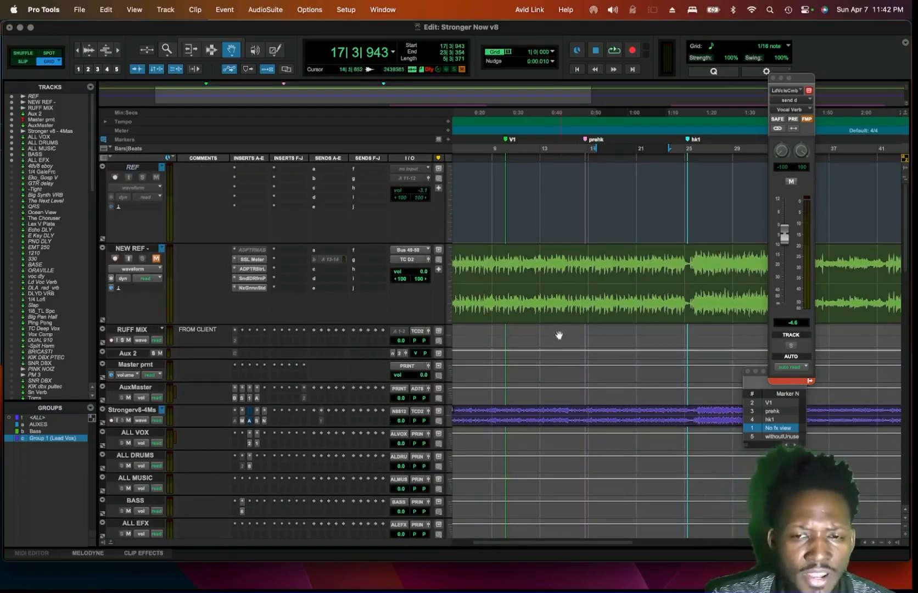
# Step: Fit the full Stronger Now clip in the timeline and inspect the NEW REF track's Nx Germano Studios and SoundID Reference plug-ins
pyautogui.press('r')
pyautogui.press('r')
pyautogui.press('r')
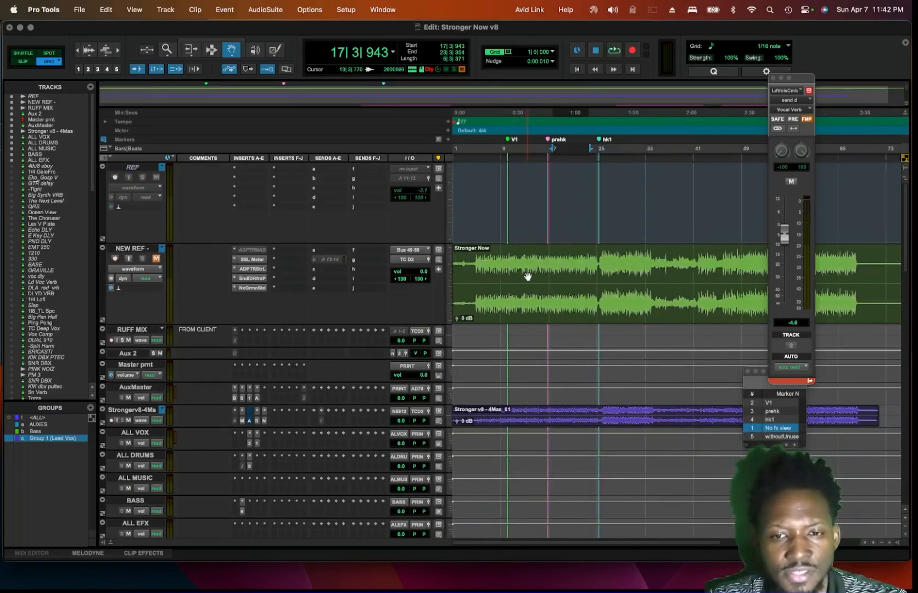
pyautogui.press('t')
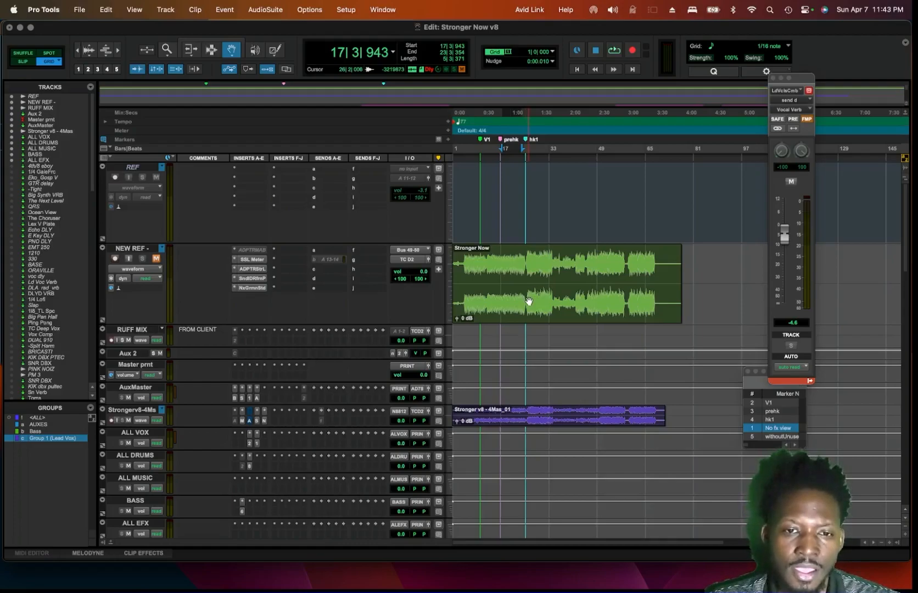
pyautogui.click(250, 288)
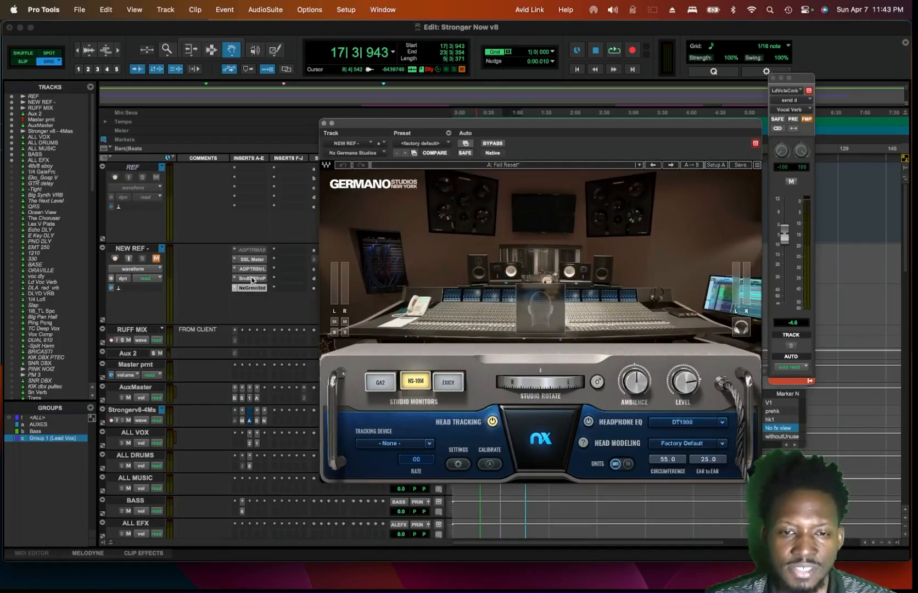
pyautogui.click(252, 279)
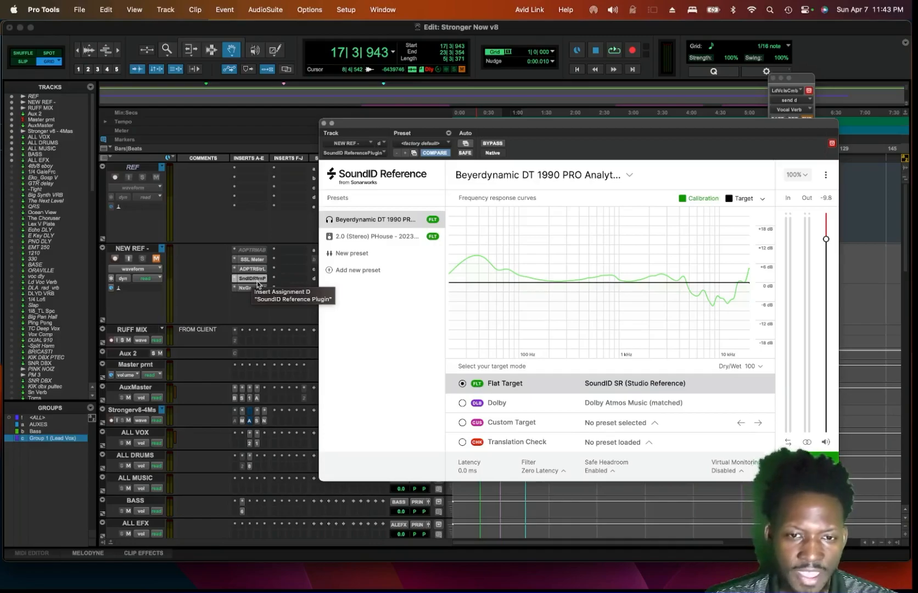
pyautogui.click(252, 288)
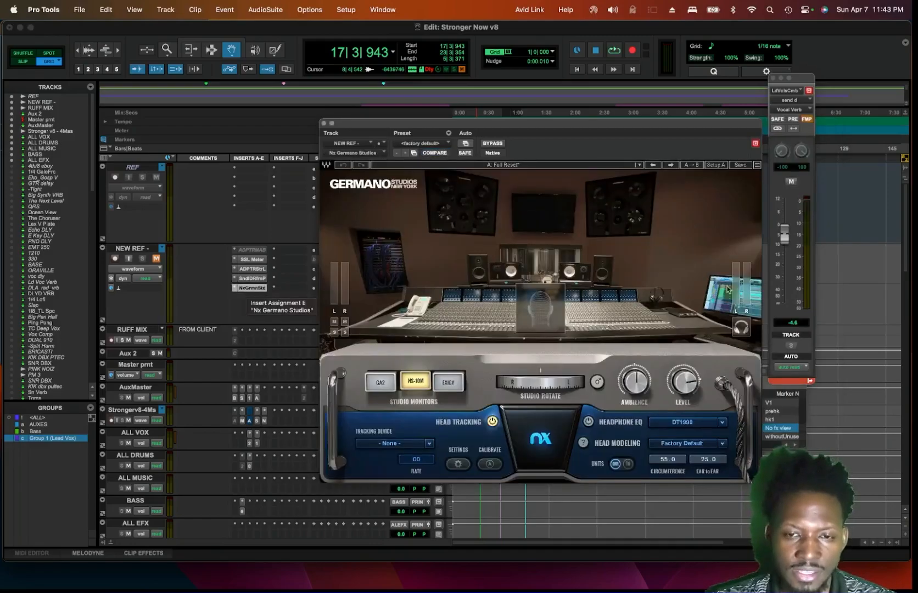
# Step: Try the studio monitor choices in Nx Germano Studios, leave EXIGY selected, and close the plug-in window
pyautogui.click(444, 394)
pyautogui.click(424, 388)
pyautogui.click(375, 391)
pyautogui.click(436, 387)
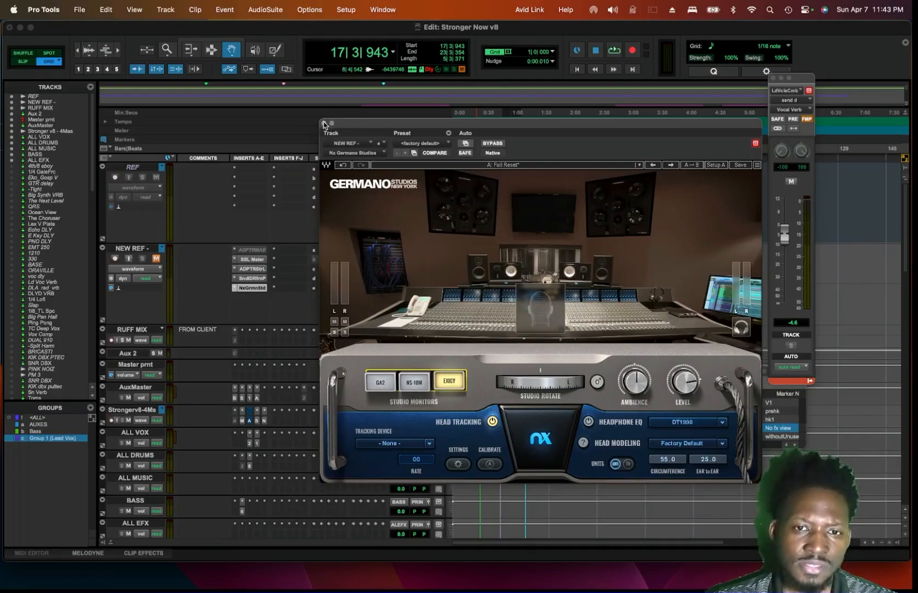
pyautogui.click(324, 124)
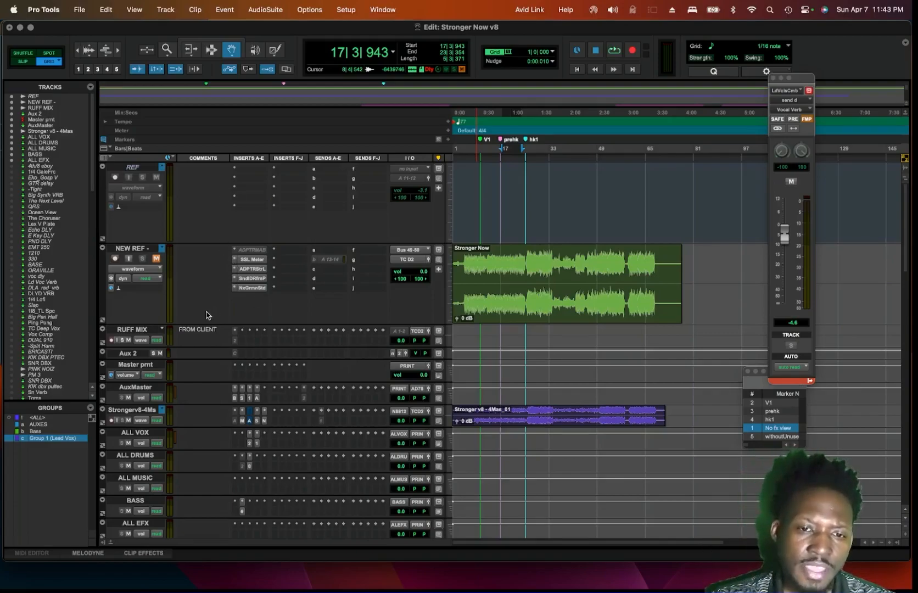
# Step: Select the ALL VOX track and enlarge it to reveal its inserts, sends and output
pyautogui.scroll(-4, 162, 288)
pyautogui.scroll(2, 152, 237)
pyautogui.scroll(-2, 152, 242)
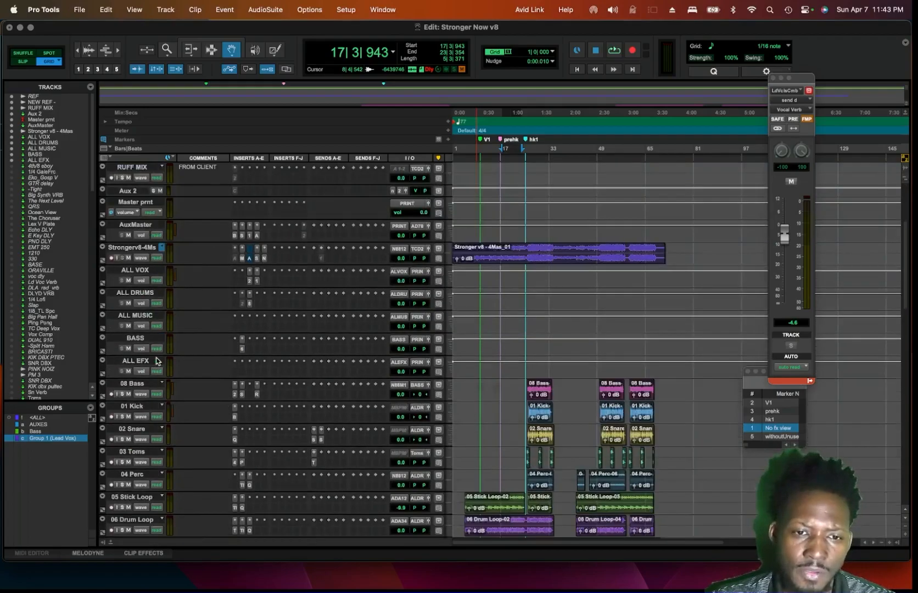
pyautogui.click(136, 270)
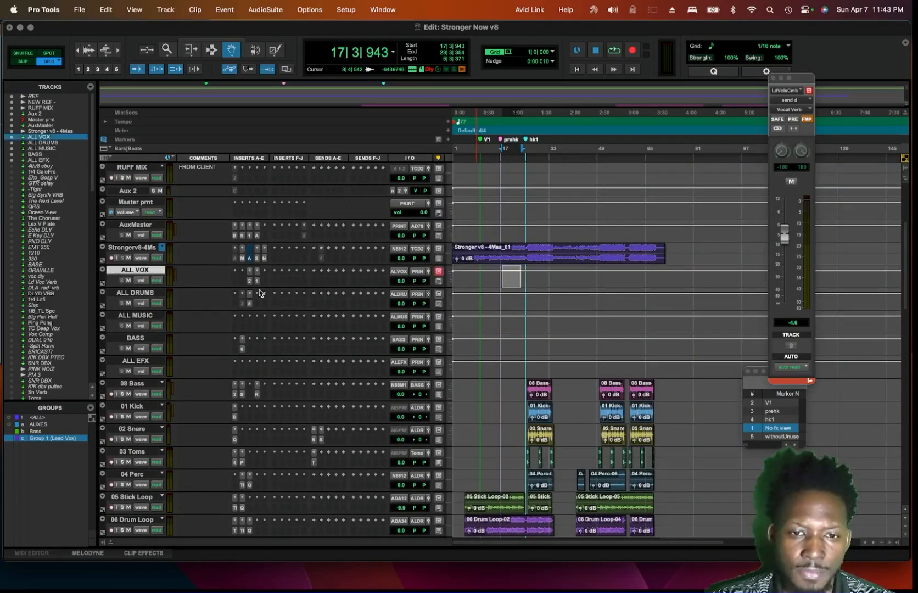
pyautogui.moveTo(257, 289); pyautogui.dragTo(264, 353)
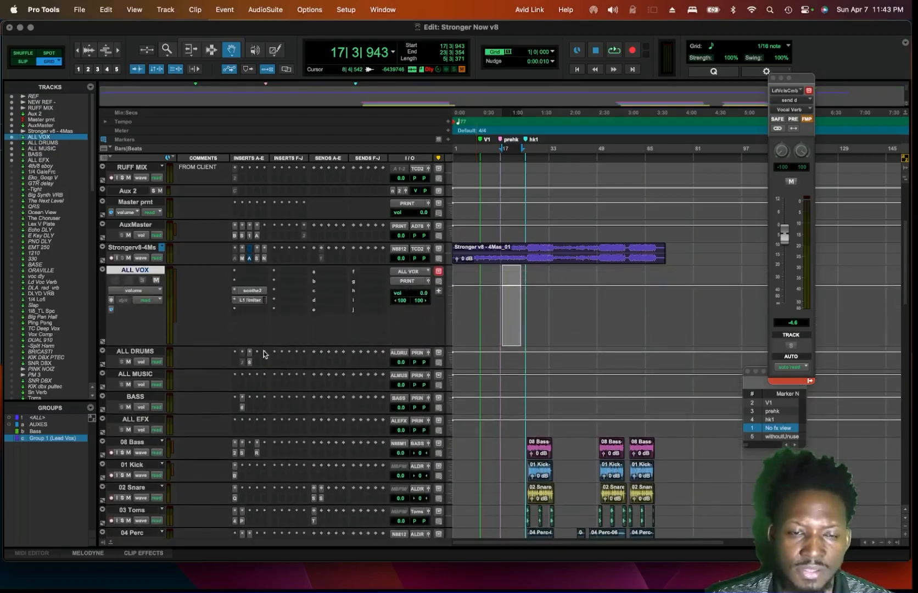
# Step: Inspect the ALL VOX track's soothe2 and L1 limiter settings, closing each plug-in window
pyautogui.click(253, 291)
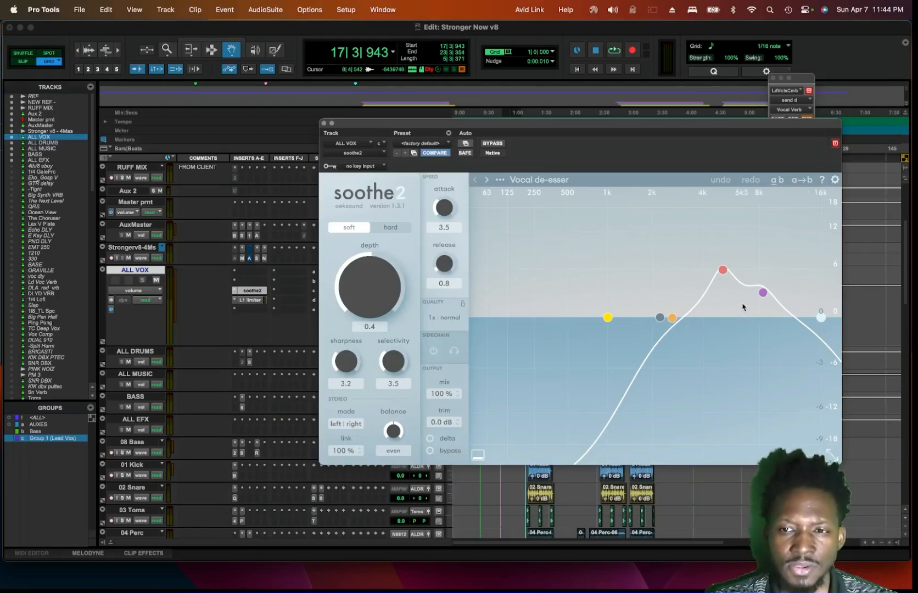
pyautogui.click(324, 124)
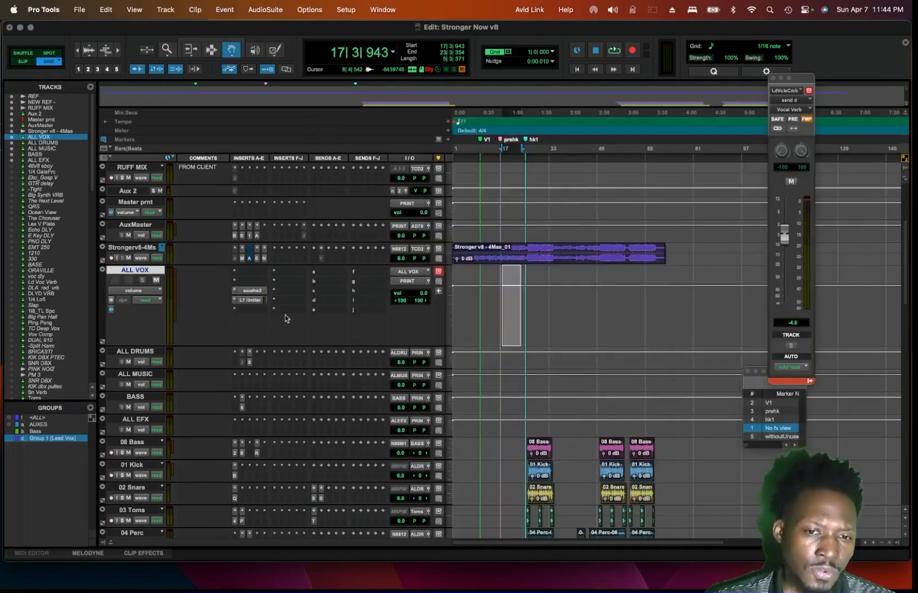
pyautogui.click(249, 300)
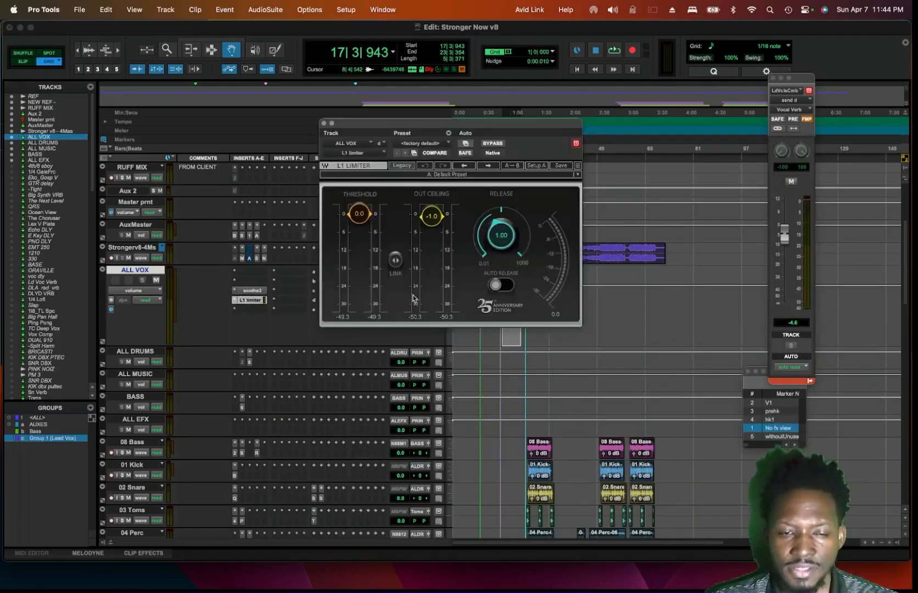
pyautogui.click(324, 124)
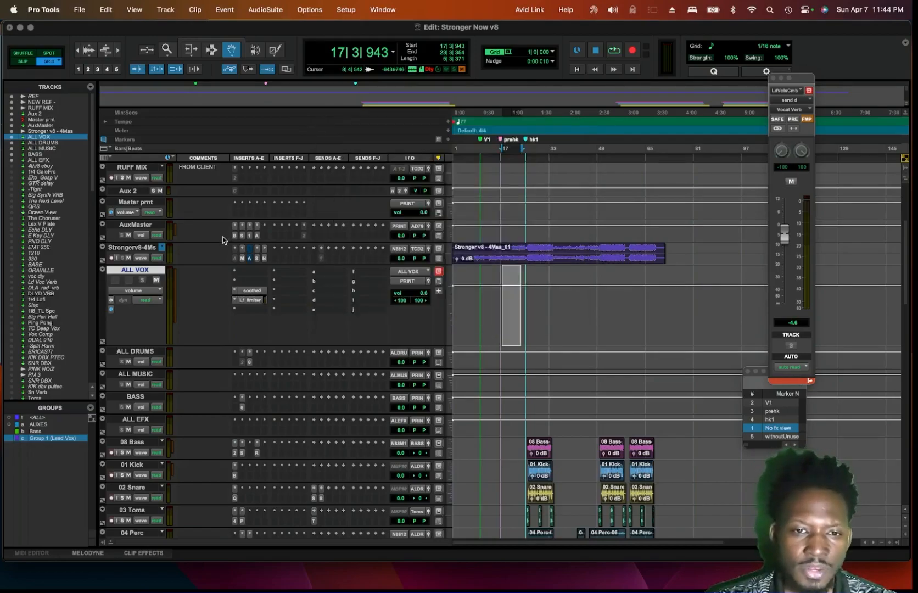
# Step: Enlarge the AuxMaster track to reveal its inserts, sends and output
pyautogui.scroll(-3, 249, 338)
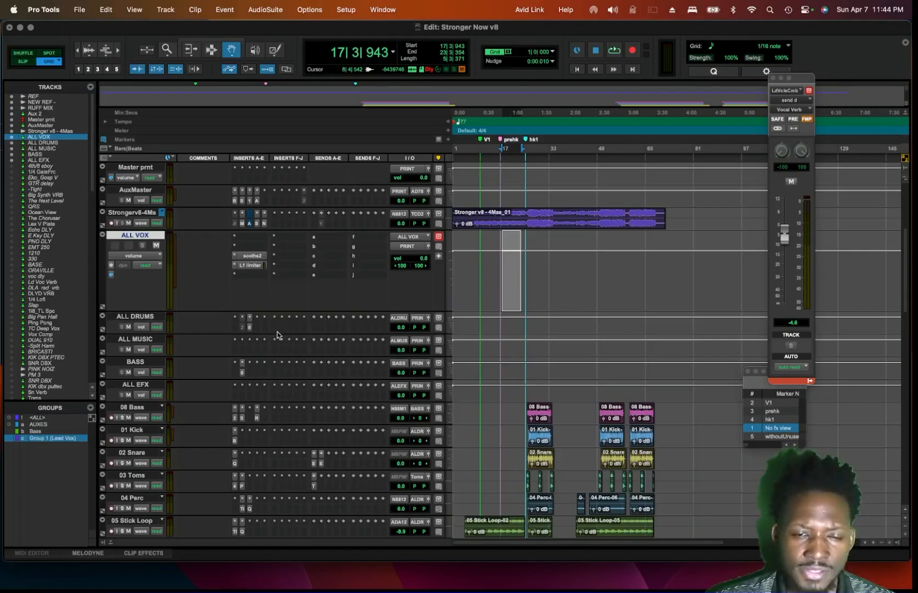
pyautogui.scroll(3, 270, 314)
pyautogui.scroll(2, 269, 311)
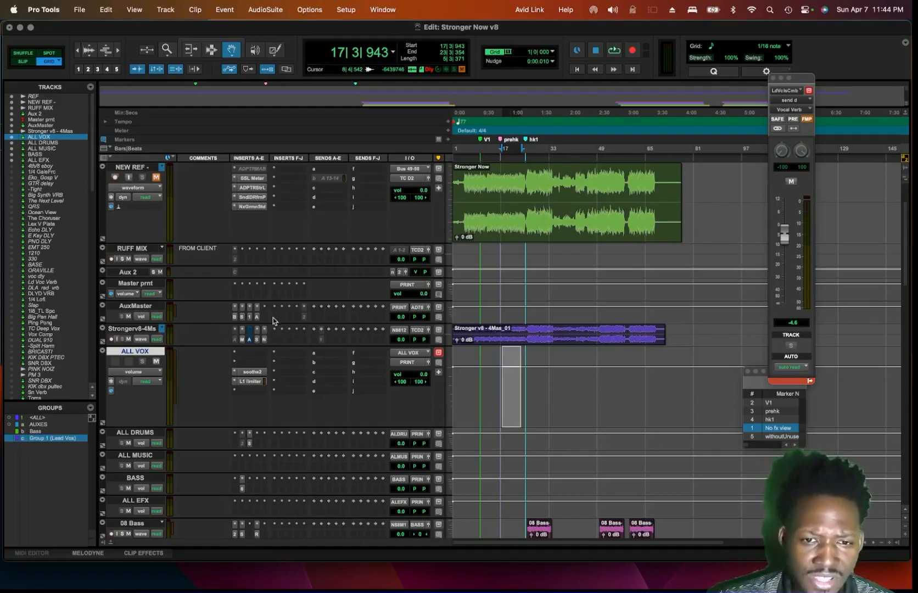
pyautogui.moveTo(275, 324); pyautogui.dragTo(283, 373)
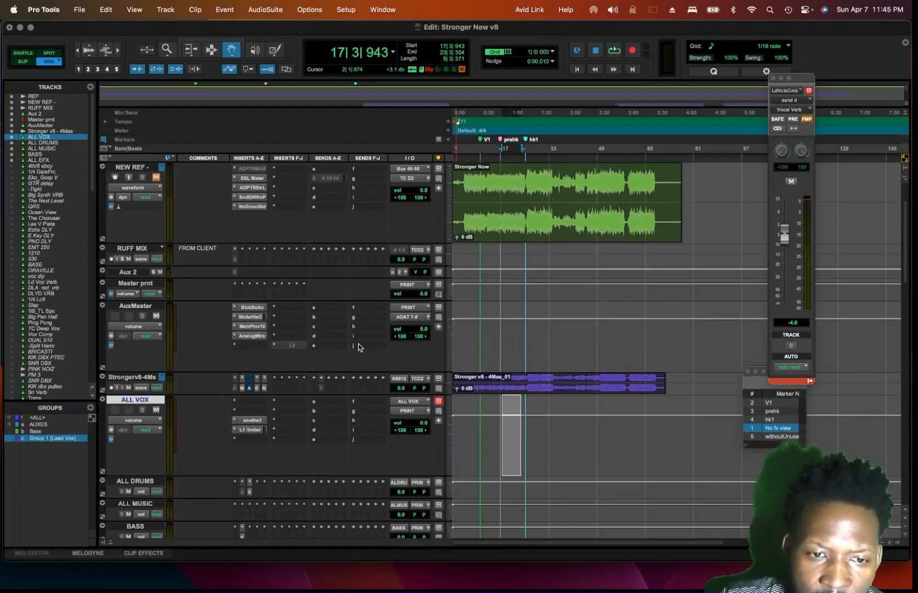
# Step: Enlarge the Stronger v8 - 4Mas track and inspect AuxMaster's Black Box HG-2 settings, closing the plug-in window
pyautogui.moveTo(322, 394); pyautogui.dragTo(285, 423)
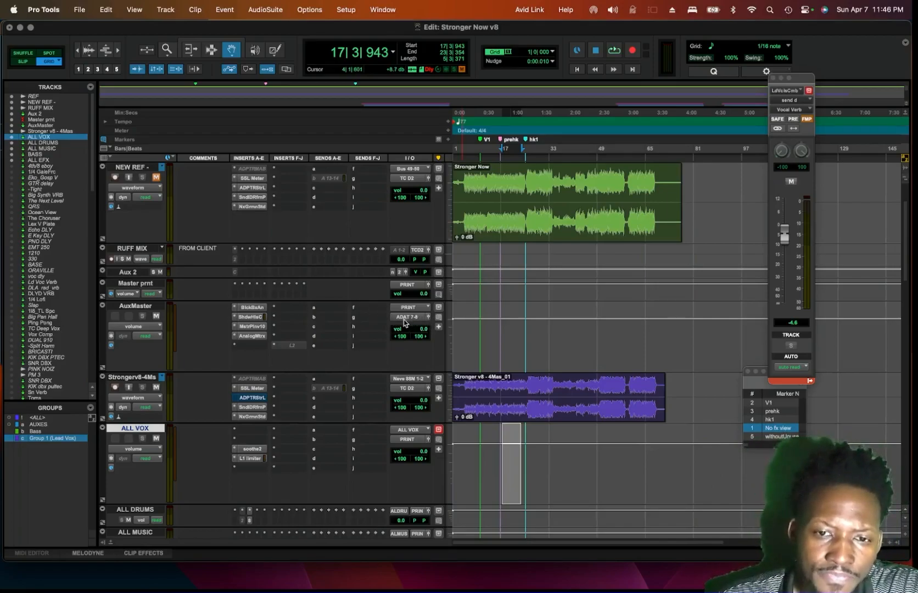
pyautogui.click(247, 308)
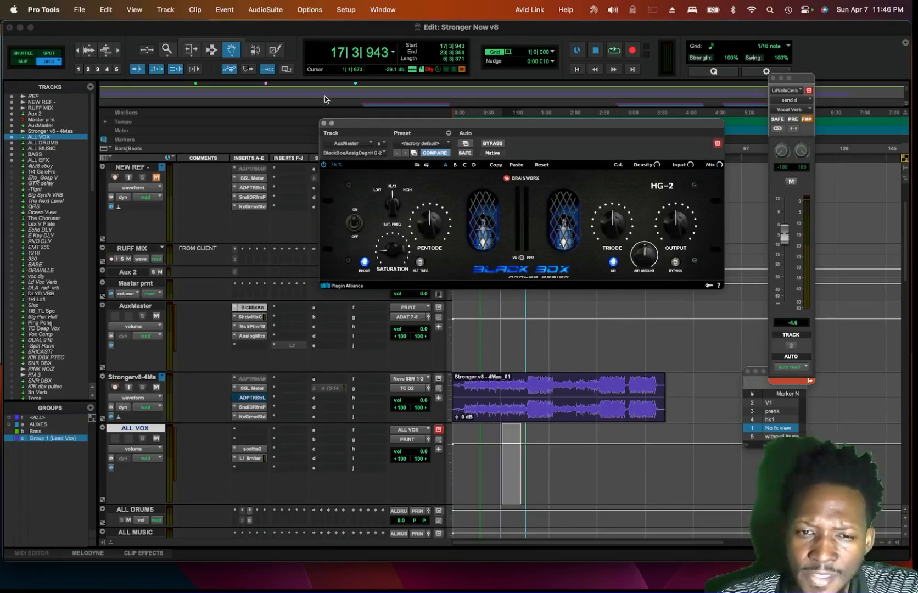
pyautogui.click(324, 124)
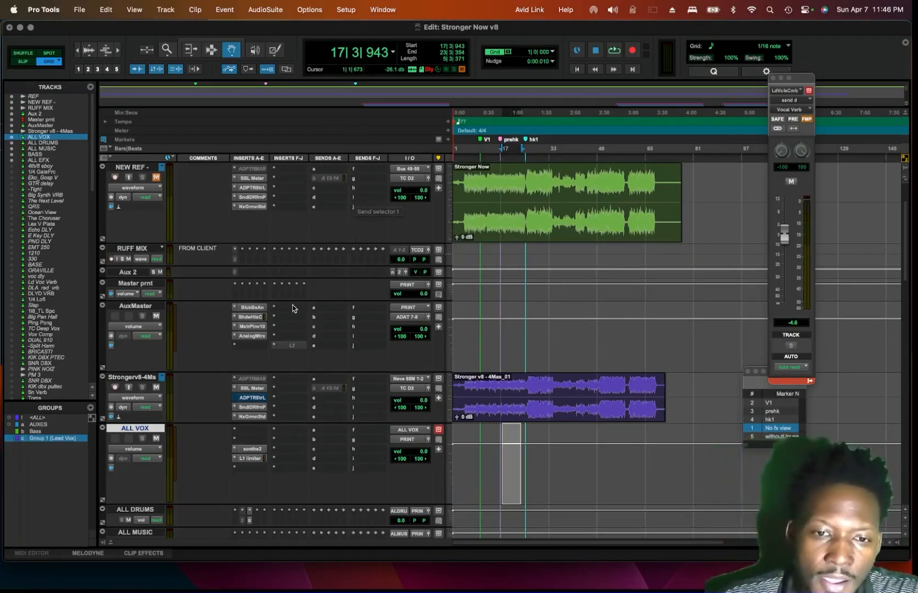
# Step: Inspect the Shadow Hills mastering compressor on AuxMaster, including its transformer switches, and close the plug-in window
pyautogui.click(250, 317)
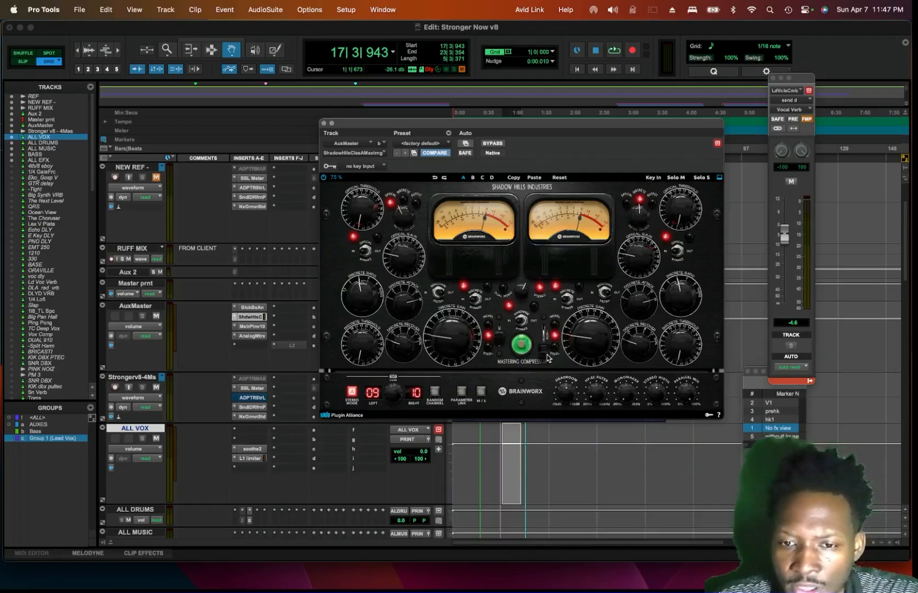
pyautogui.click(500, 332)
pyautogui.moveTo(504, 324)
pyautogui.mouseDown()
pyautogui.moveTo(504, 354)
pyautogui.moveTo(502, 343)
pyautogui.mouseUp()
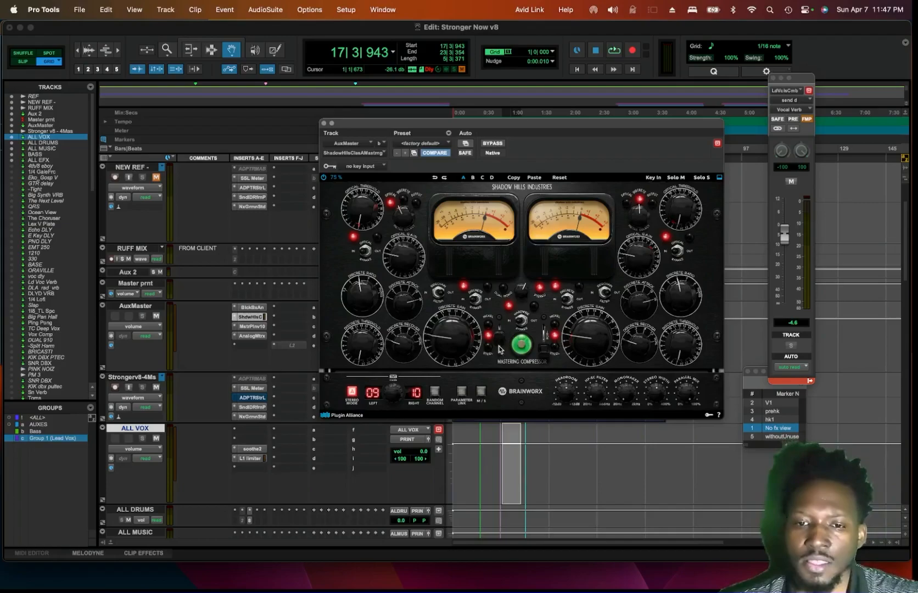
pyautogui.moveTo(501, 339)
pyautogui.mouseDown()
pyautogui.moveTo(499, 325)
pyautogui.moveTo(503, 353)
pyautogui.moveTo(509, 296)
pyautogui.moveTo(504, 372)
pyautogui.moveTo(505, 343)
pyautogui.mouseUp()
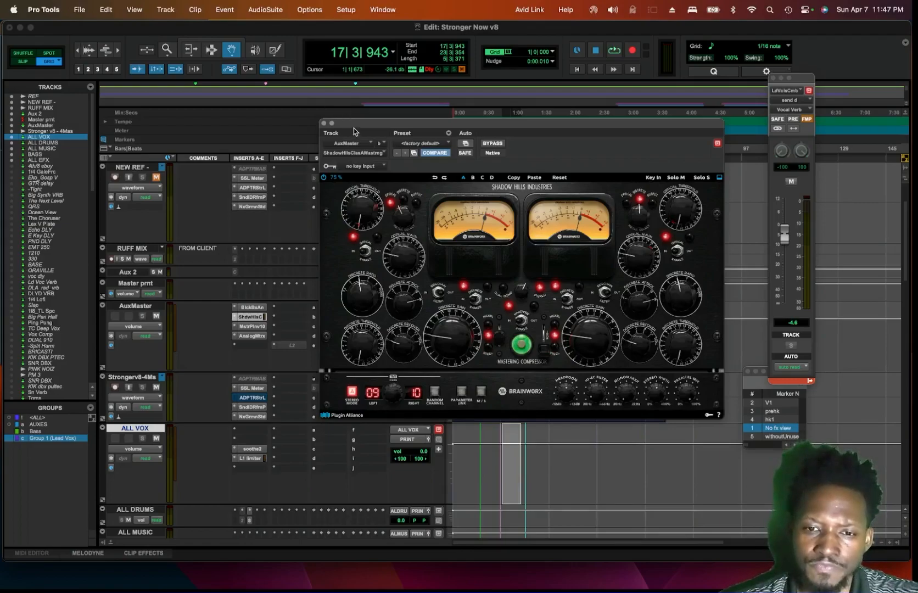
pyautogui.click(324, 123)
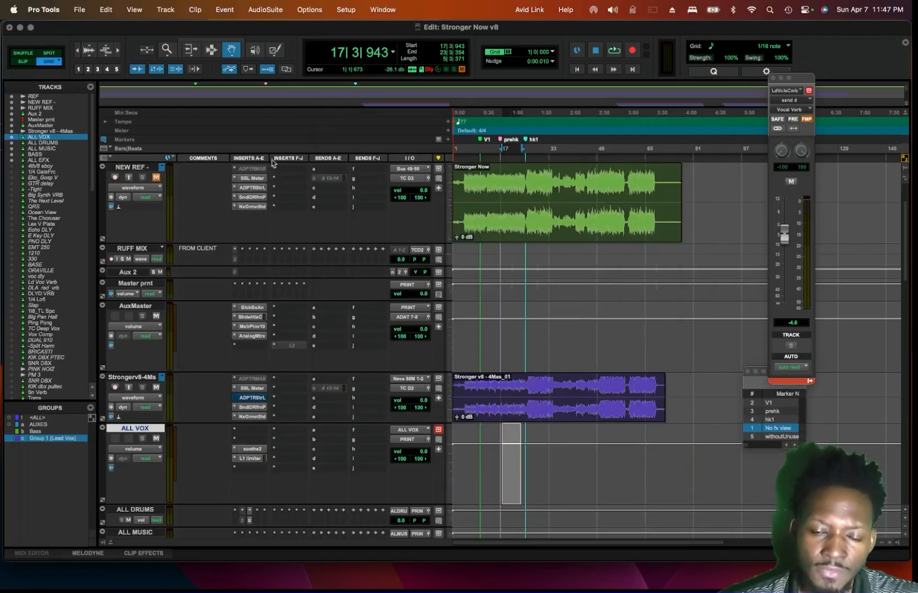
# Step: Inspect AuxMaster's Master Plan plug-in, checking the Loud and Wide controls, and close its window
pyautogui.click(252, 326)
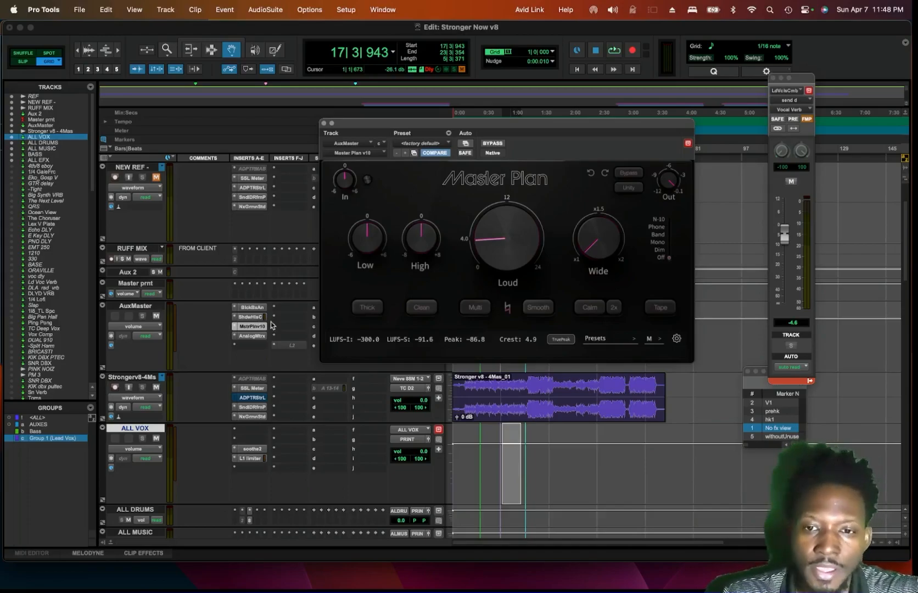
pyautogui.moveTo(490, 239)
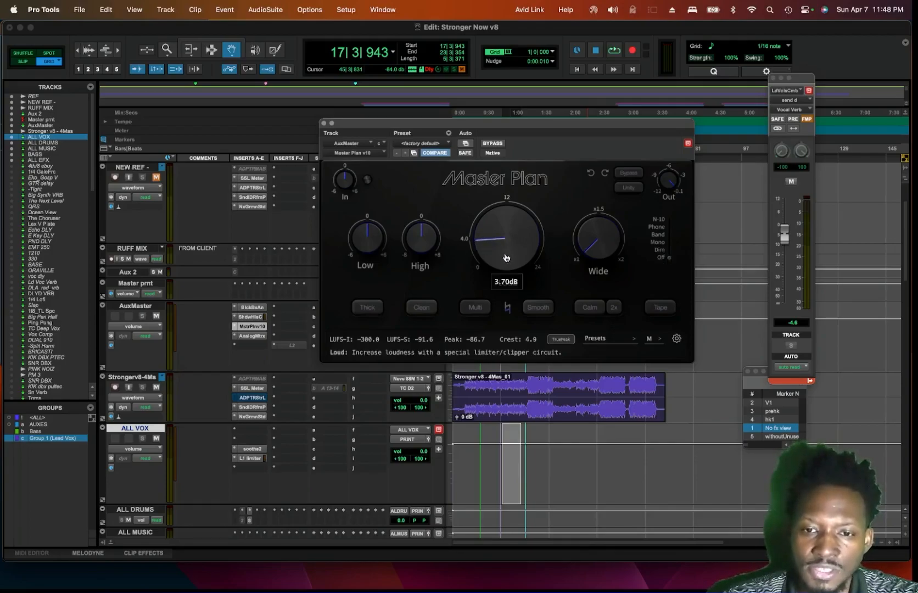
pyautogui.moveTo(608, 222)
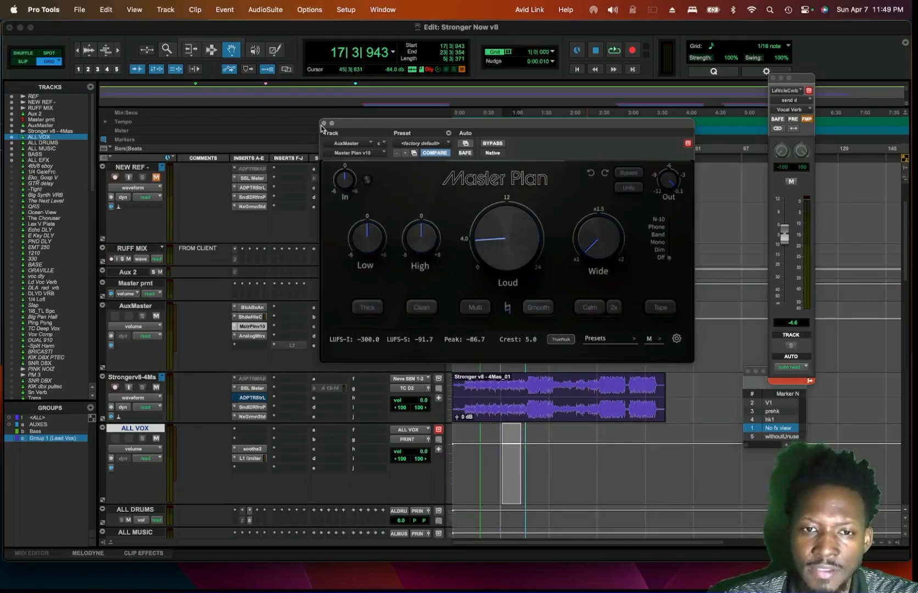
pyautogui.click(323, 124)
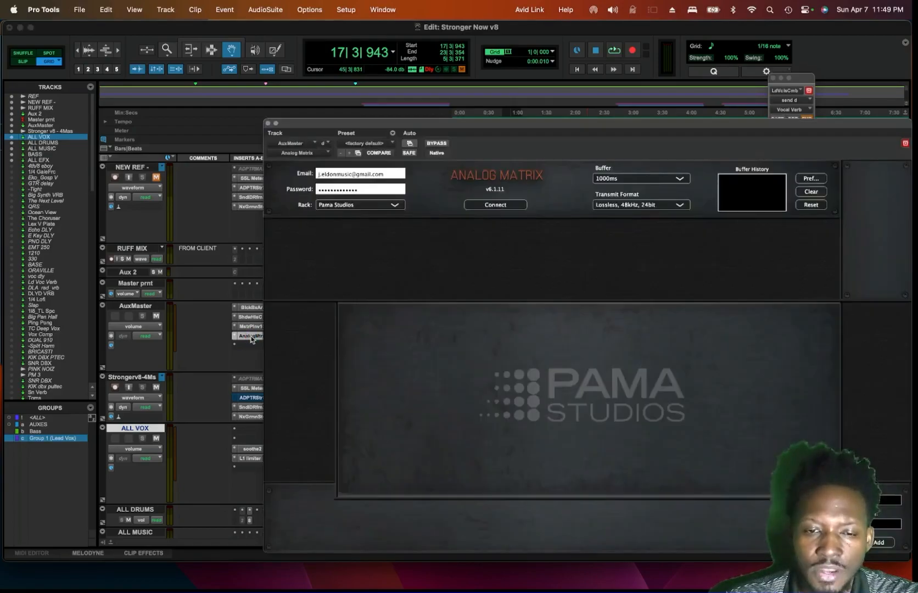
# Step: Inspect the Analog Matrix plug-in on AuxMaster with its Focusrite Loopback rack unit, and close the window
pyautogui.click(251, 339)
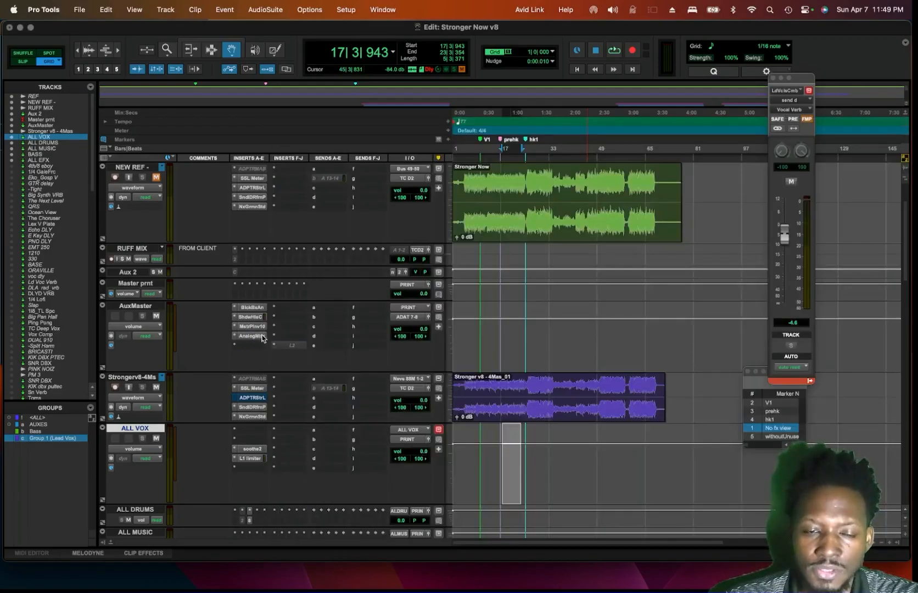
pyautogui.click(263, 337)
pyautogui.moveTo(563, 121); pyautogui.dragTo(917, 39)
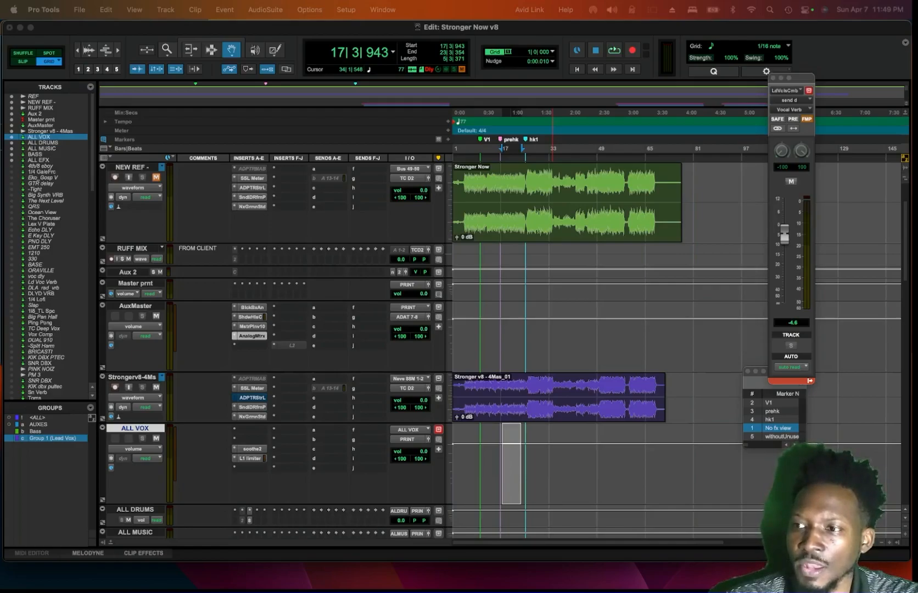
pyautogui.moveTo(917, 55); pyautogui.dragTo(369, 5)
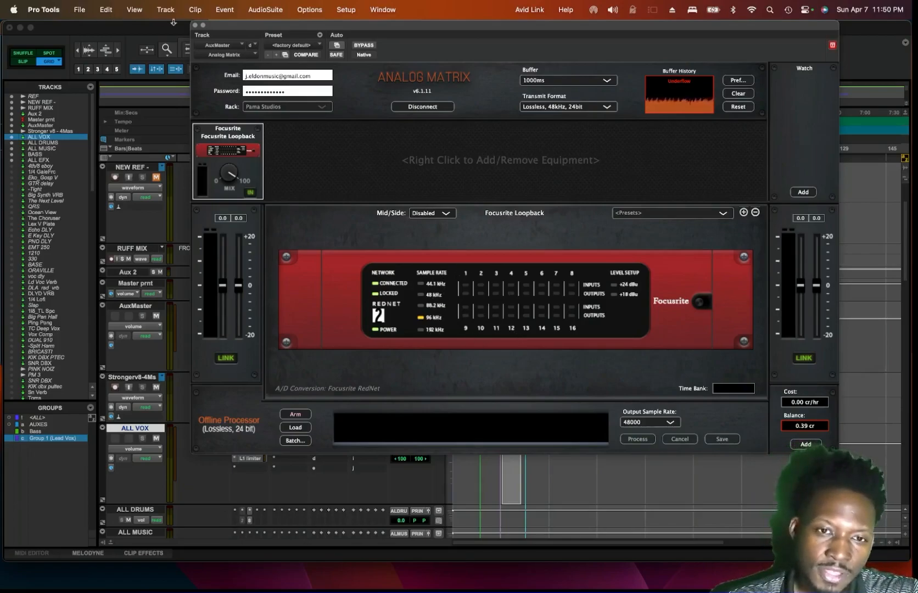
pyautogui.click(195, 26)
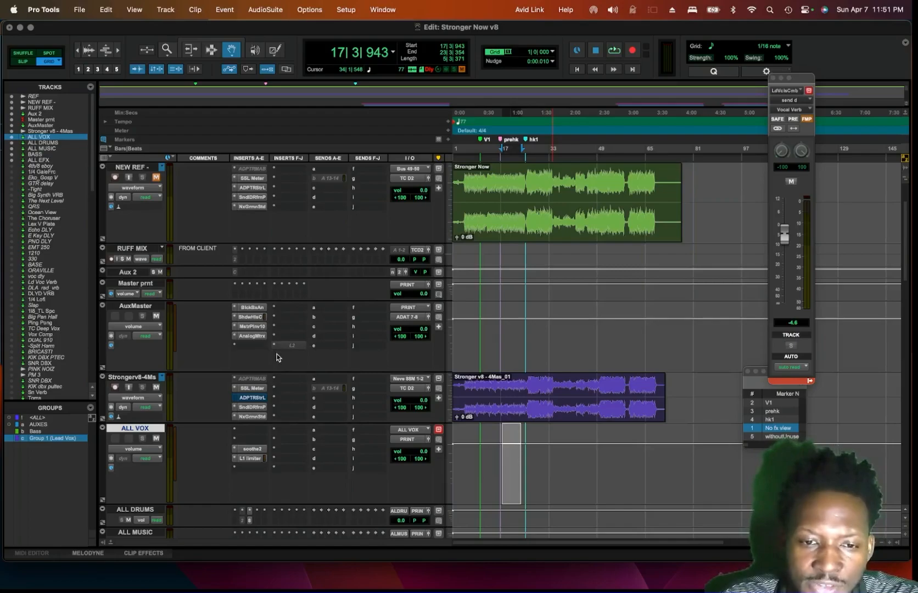
# Step: Enlarge the Stronger v8 - 4Mas track further and examine its selected clip's waveform around the hk1 marker
pyautogui.scroll(-4, 275, 353)
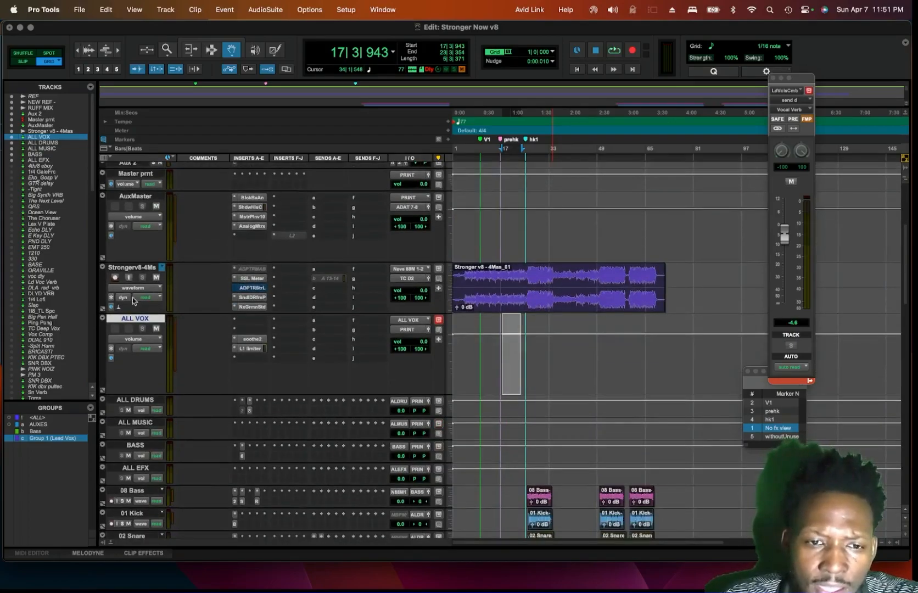
pyautogui.moveTo(151, 339); pyautogui.dragTo(178, 419)
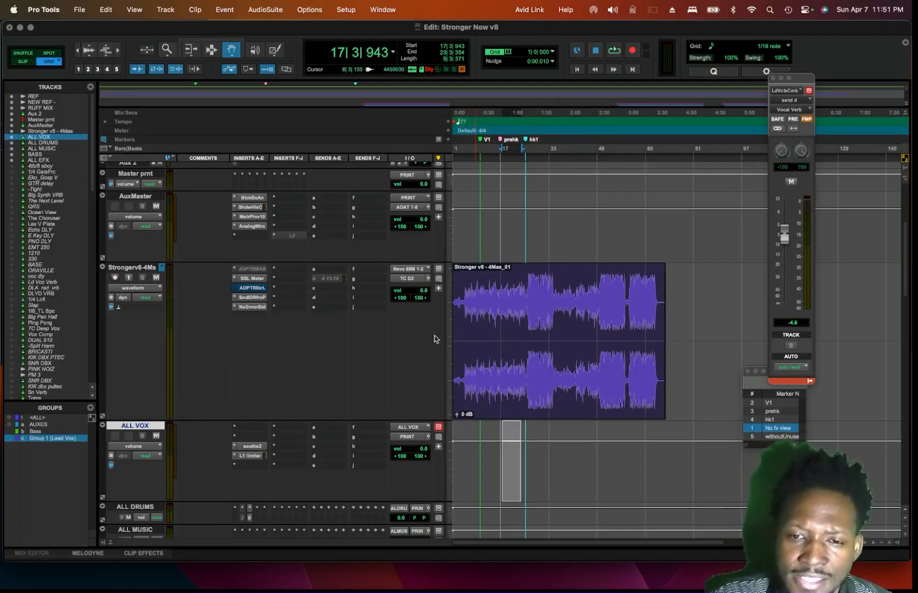
pyautogui.click(611, 359)
pyautogui.press('t')
pyautogui.press('t')
pyautogui.press('t')
pyautogui.press('t')
pyautogui.press('r')
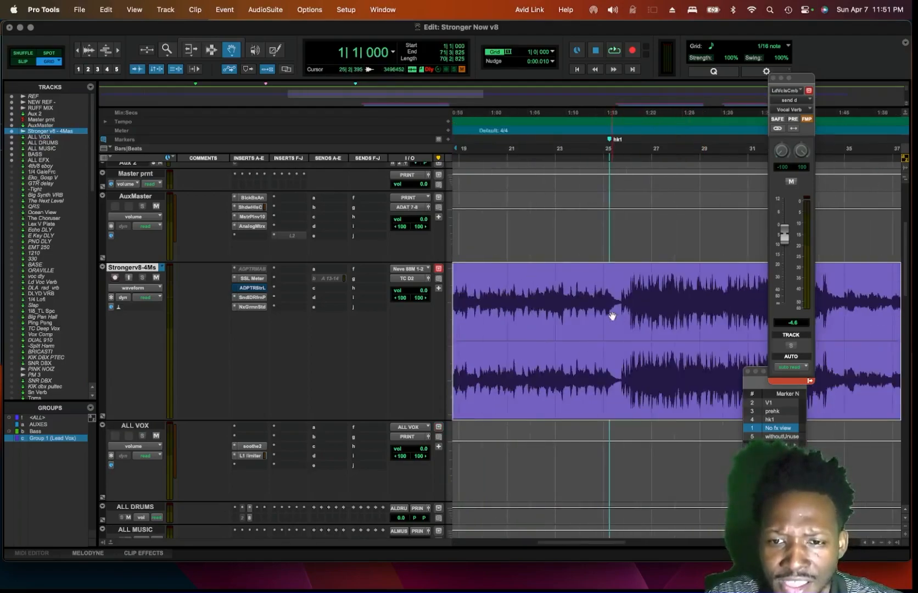
pyautogui.hscroll(6, 648, 315)
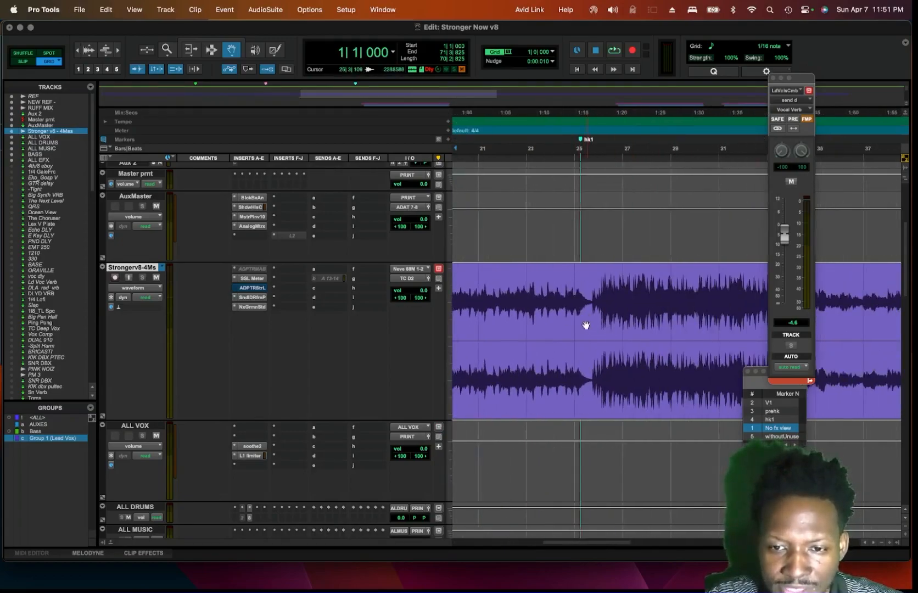
pyautogui.press('r')
pyautogui.press('r')
pyautogui.press('r')
pyautogui.press('r')
pyautogui.press('t')
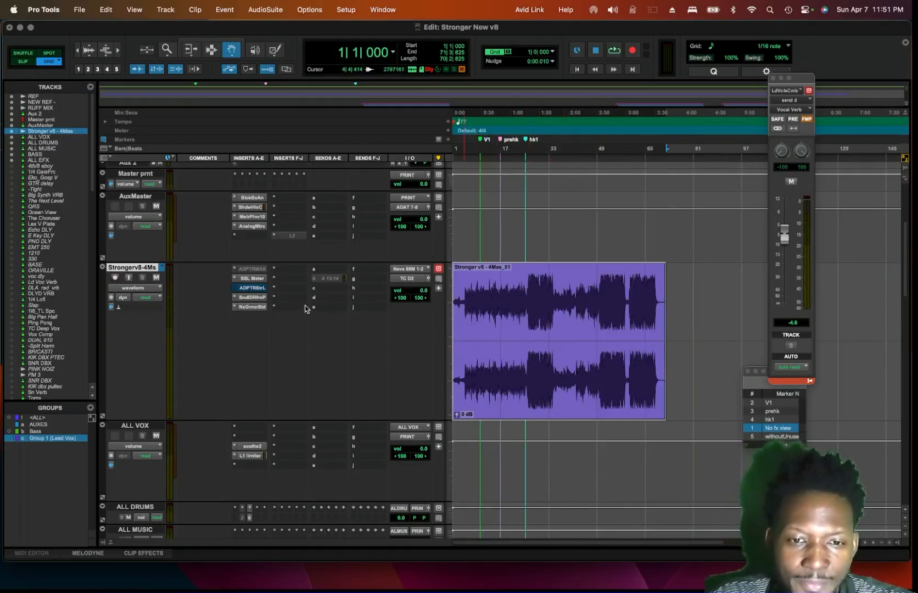
# Step: Check the Nx Germano Studios and SoundID Reference inserts on the Stronger v8 - 4Mas track, closing the plug-in window
pyautogui.click(252, 307)
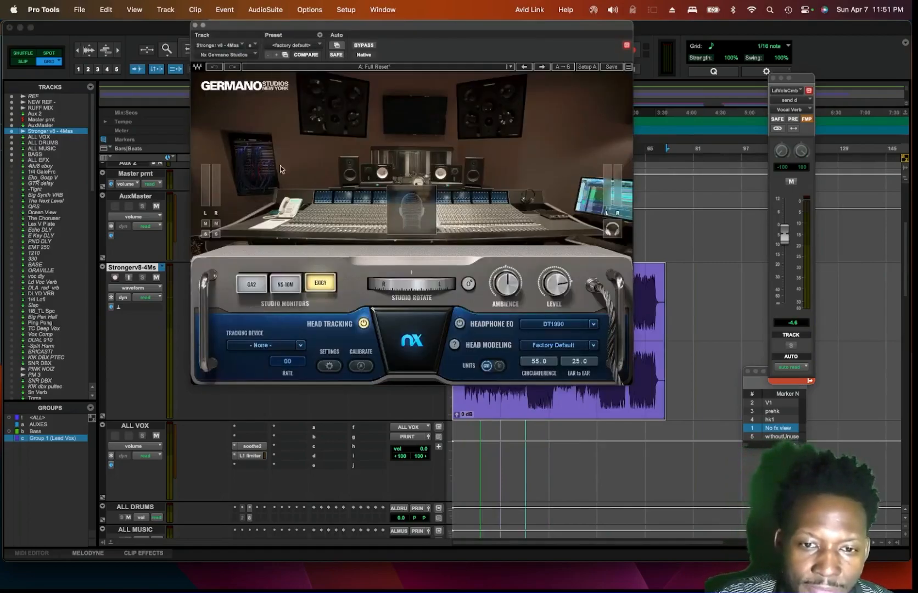
pyautogui.moveTo(248, 28); pyautogui.dragTo(448, 89)
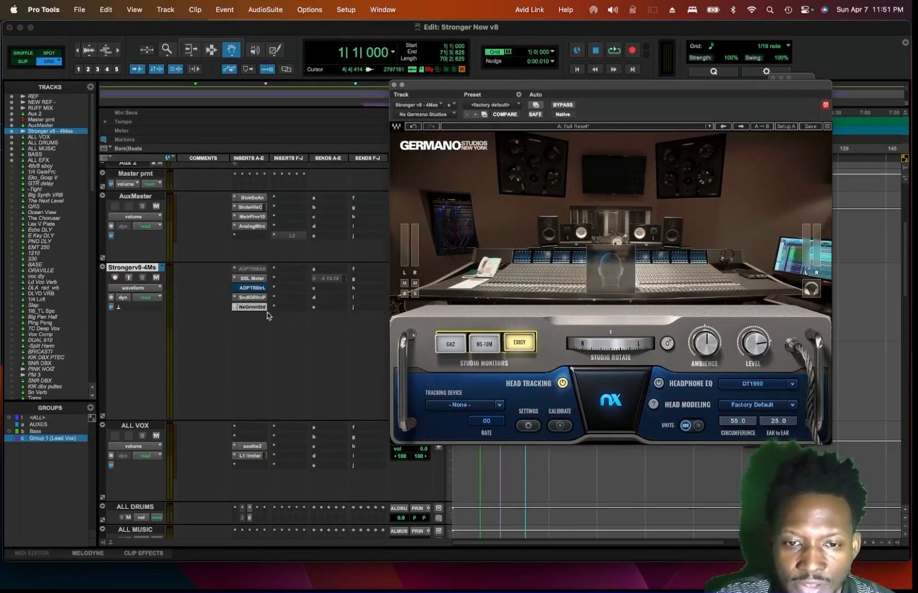
pyautogui.click(256, 299)
pyautogui.click(255, 298)
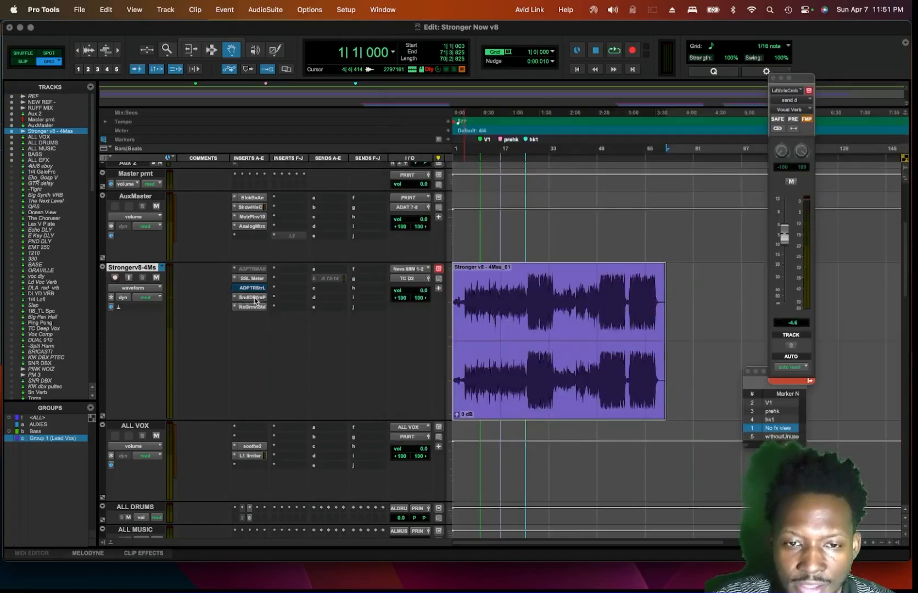
# Step: Inspect the SSL Meter and ADPTR StreamLiner plug-ins on the Stronger v8 - 4Mas track, and close the plug-in window
pyautogui.click(254, 279)
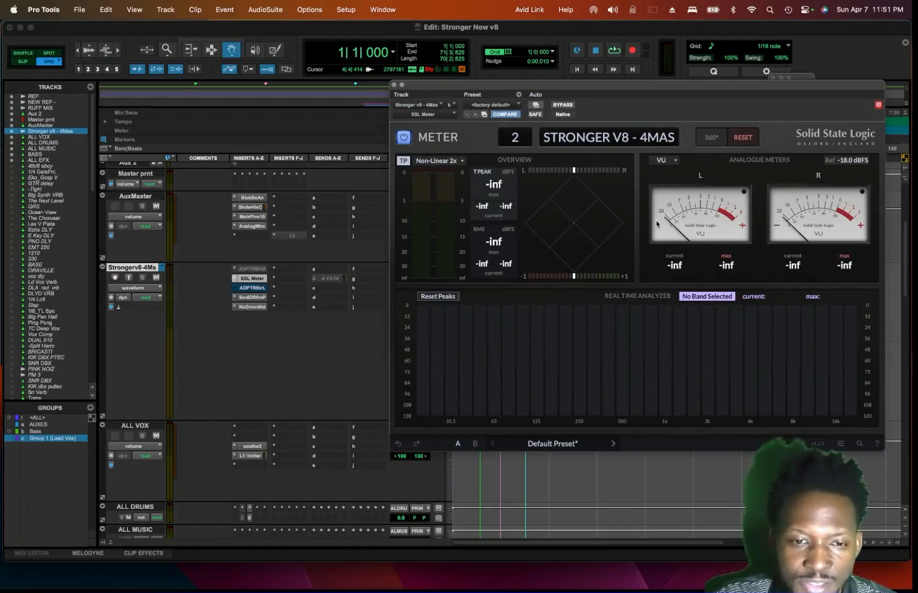
pyautogui.click(249, 291)
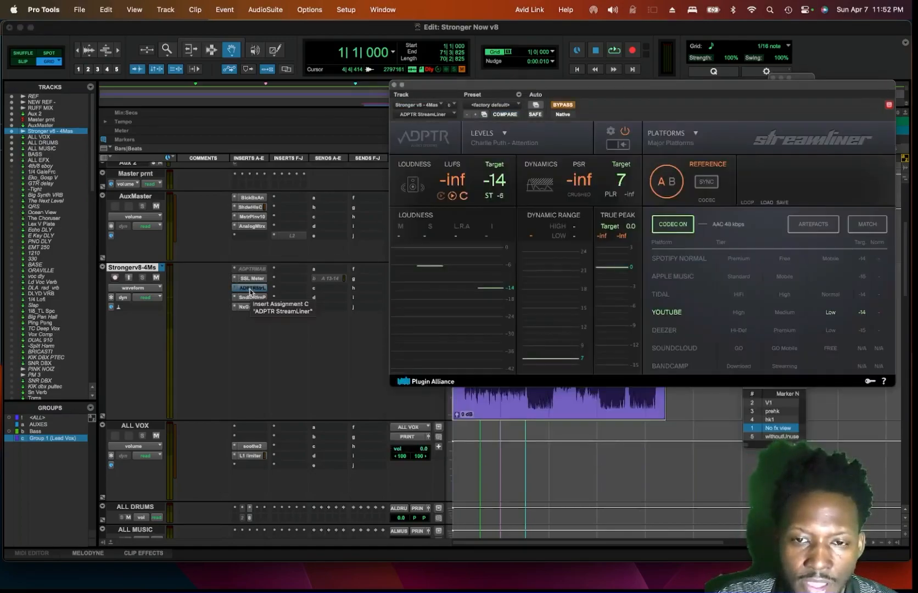
pyautogui.moveTo(754, 85); pyautogui.dragTo(635, 67)
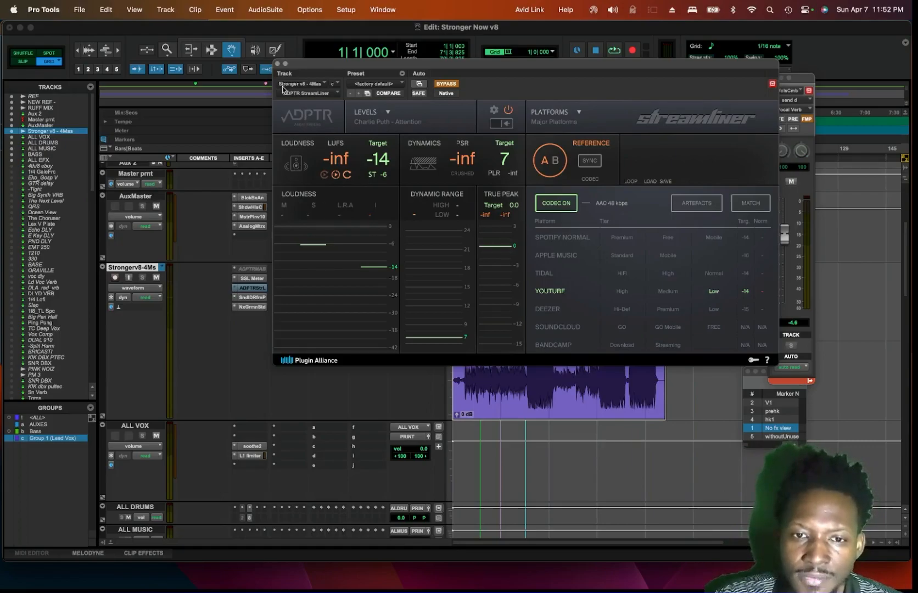
pyautogui.click(279, 64)
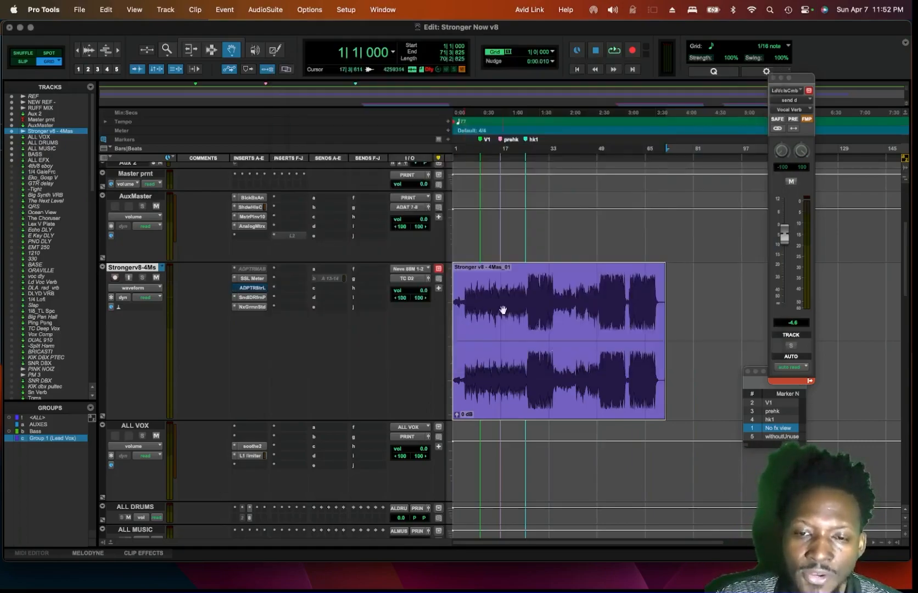
# Step: Select the Stronger v8 - 4Mas clip, review its file export options, and cancel the export
pyautogui.click(689, 350)
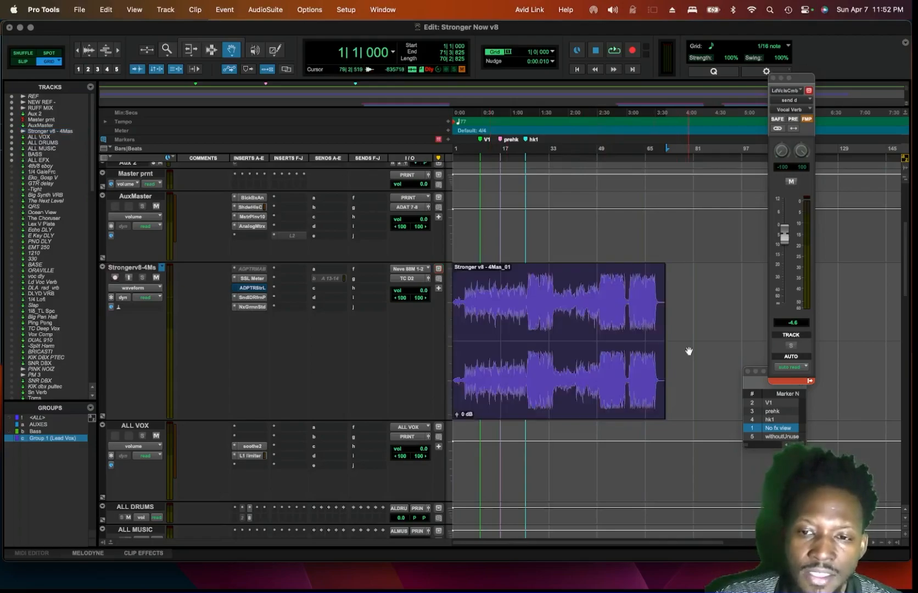
pyautogui.click(530, 361)
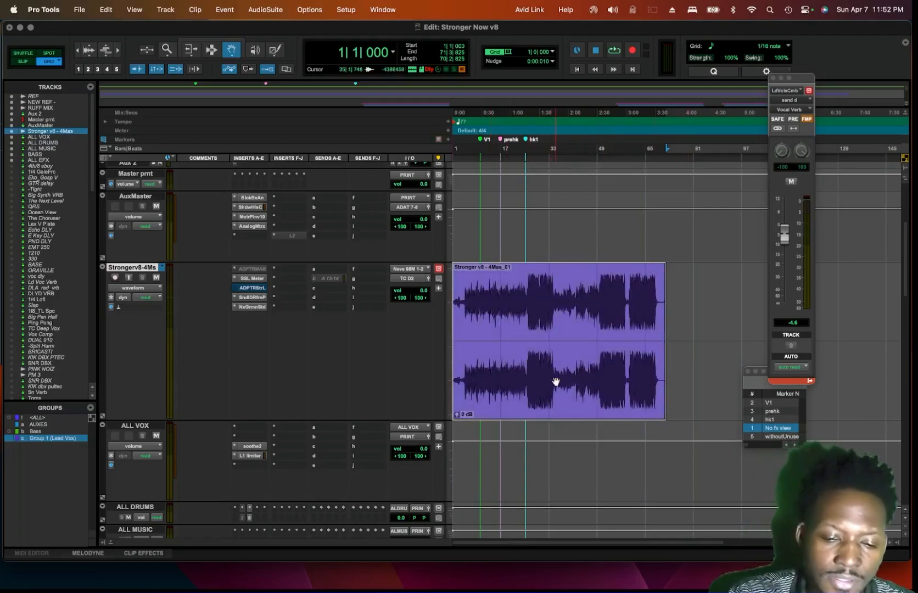
pyautogui.press('super+shift+k')
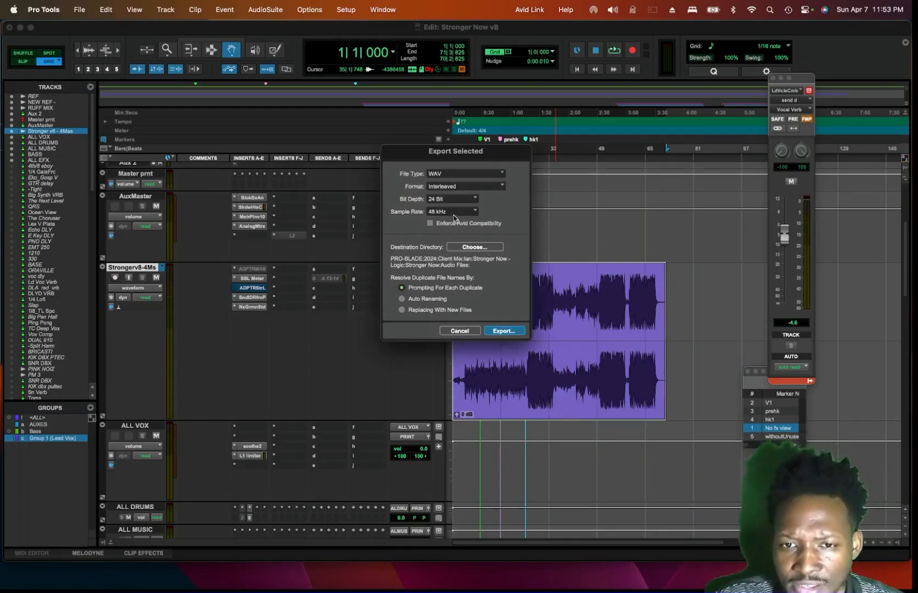
pyautogui.click(458, 331)
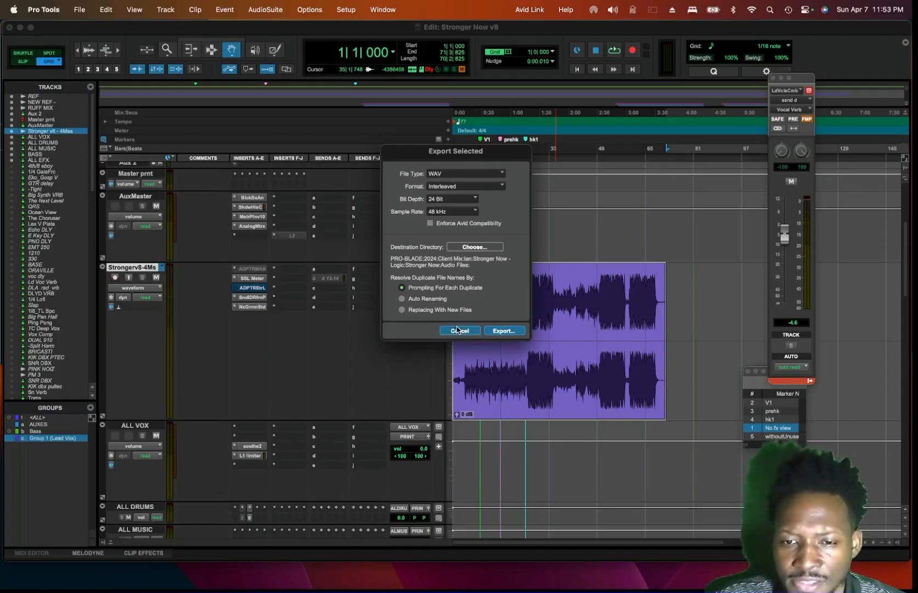
# Step: View the Stronger v8 playlist on the print track for comparison and return to the Stronger v8 - 4Mas playlist
pyautogui.click(160, 268)
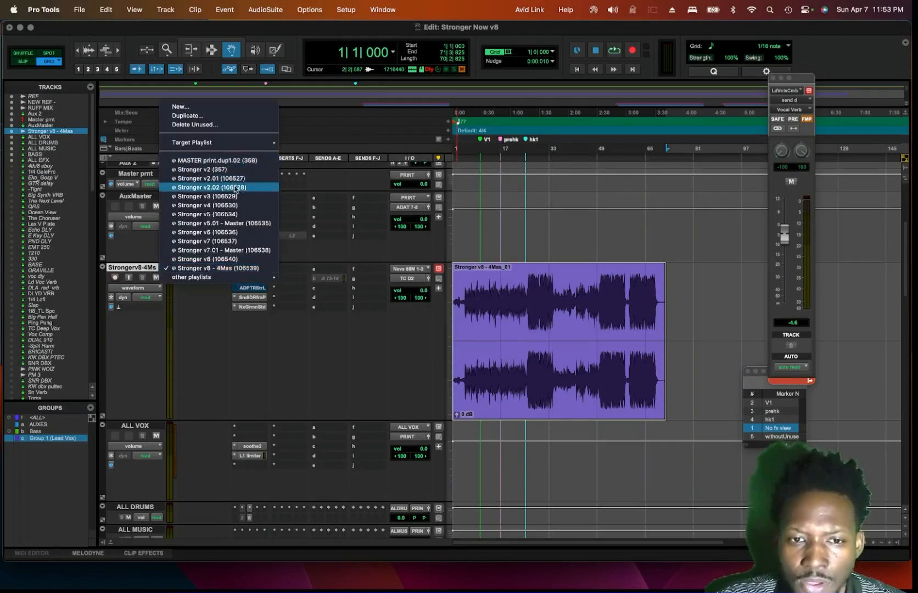
pyautogui.click(264, 259)
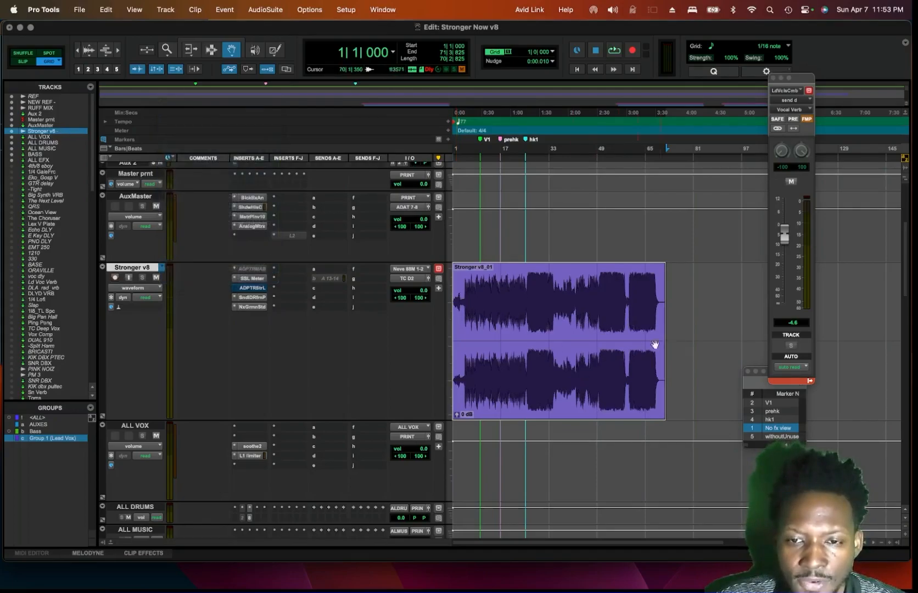
pyautogui.click(162, 268)
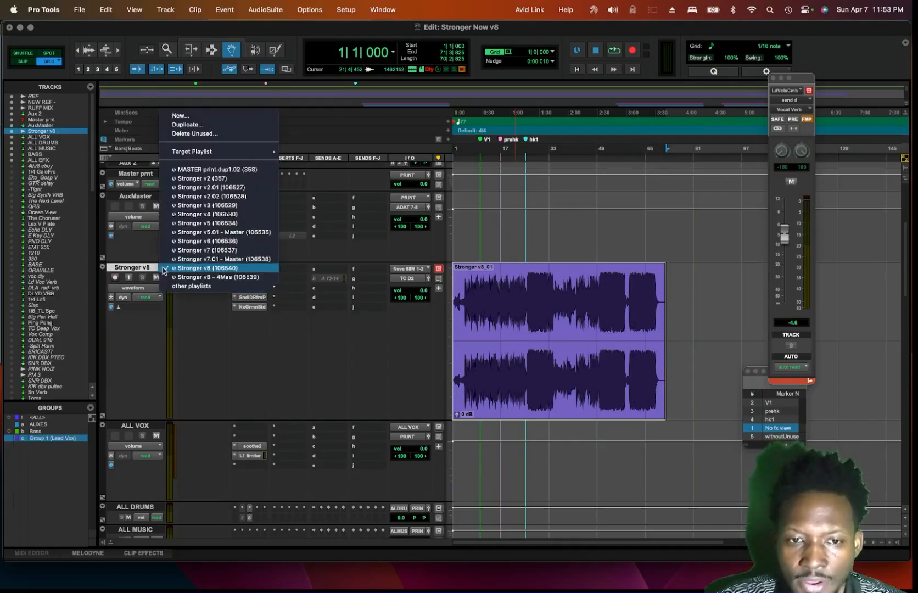
pyautogui.click(175, 278)
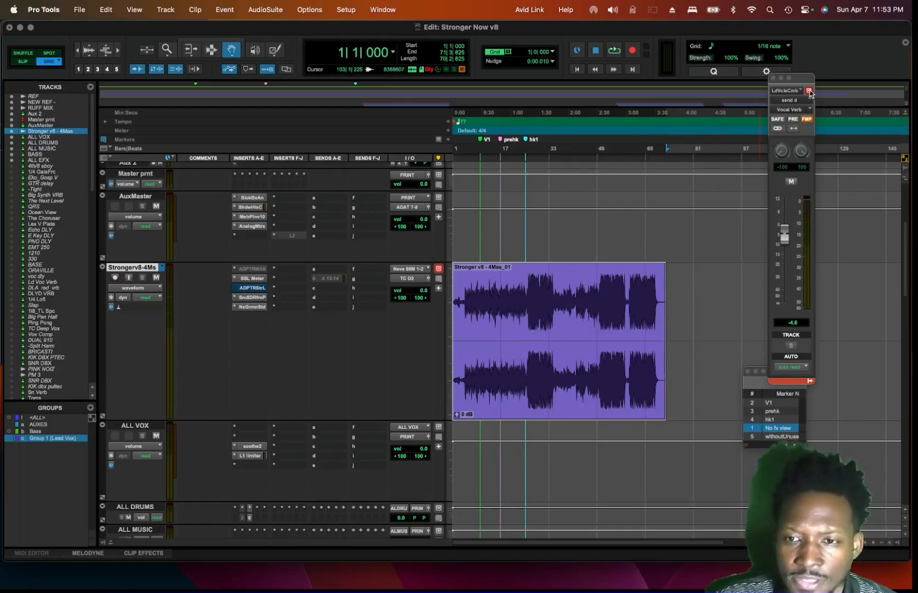
# Step: Move the floating Vocal Verb send window clear of the Memory Locations window
pyautogui.moveTo(799, 82); pyautogui.dragTo(850, 151)
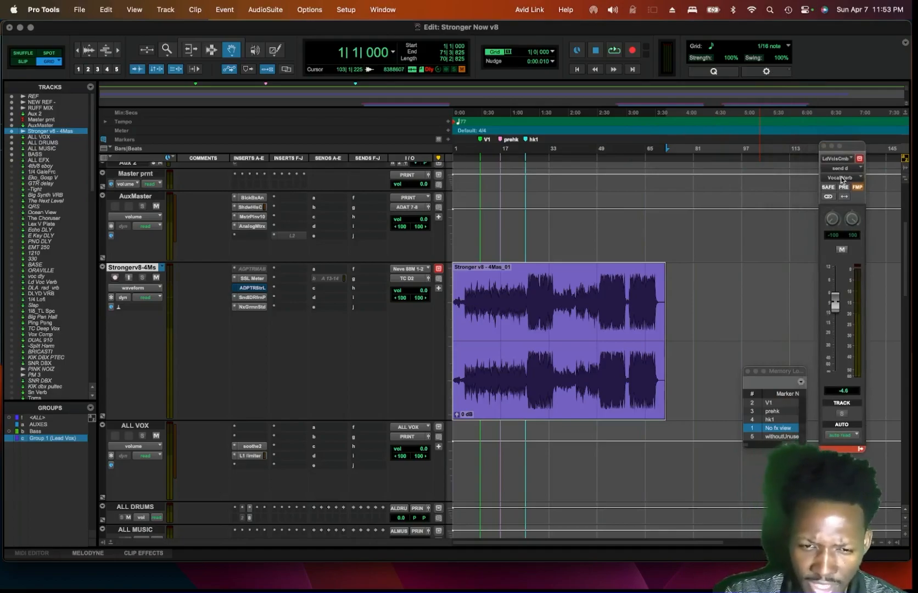